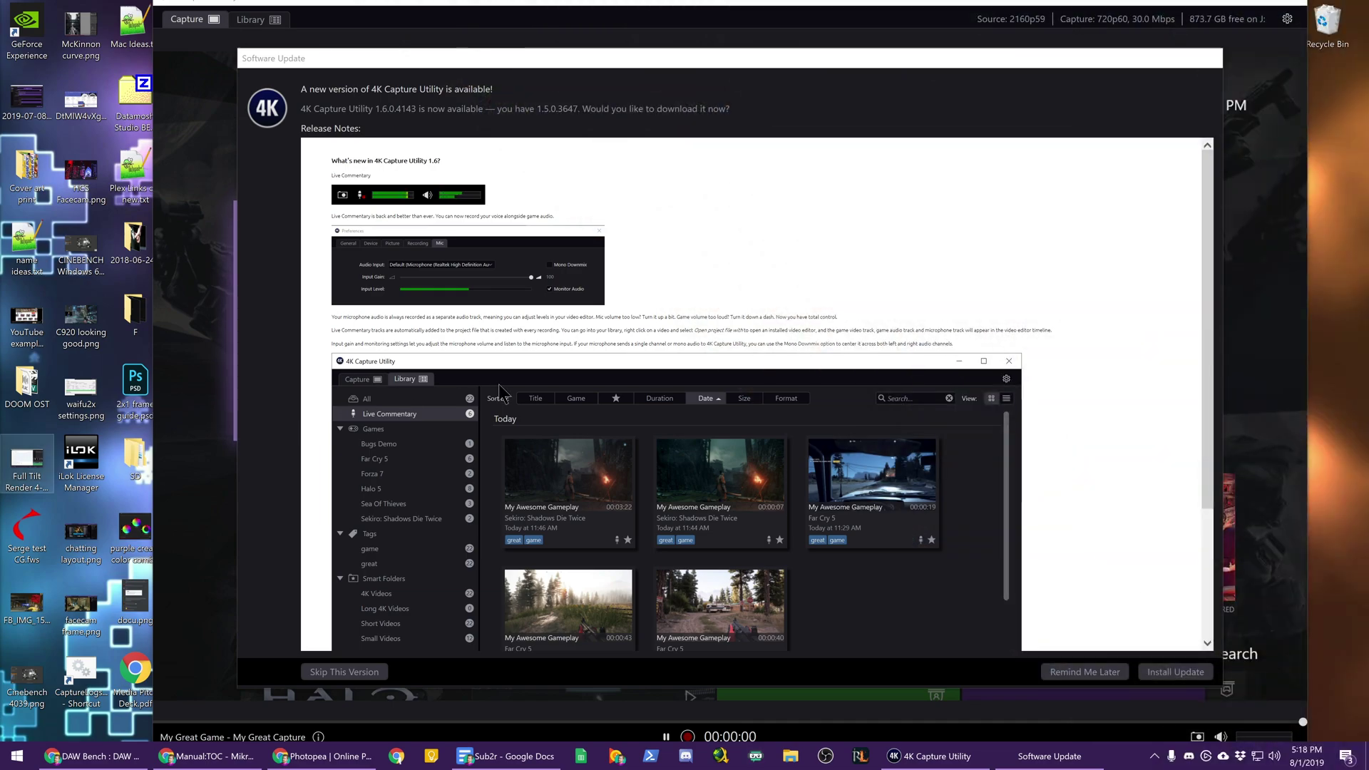
Step: Scroll through the 1.6.0 release notes in the Software Update dialog
{"action": "scroll", "coordinate": [1103, 315], "scroll_direction": "down", "scroll_amount": 3}
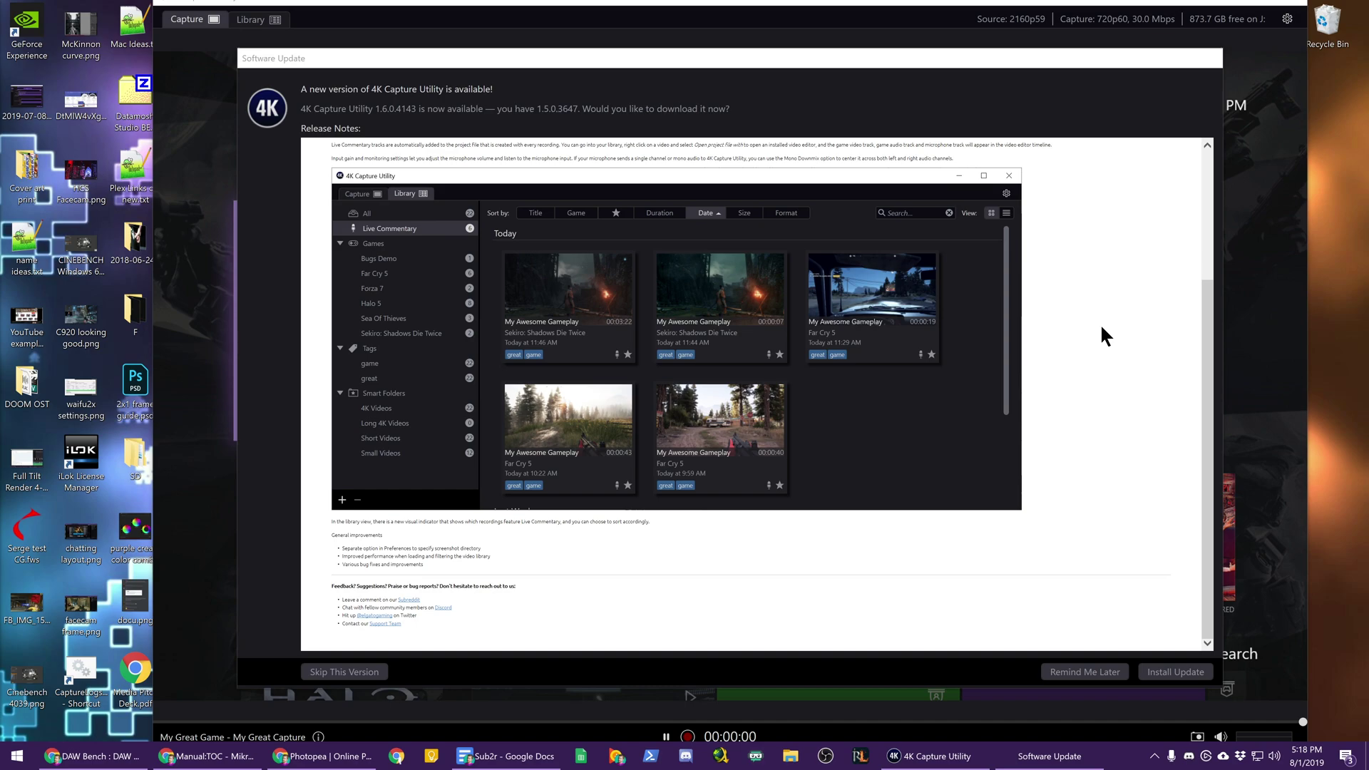
{"action": "scroll", "coordinate": [1077, 385], "scroll_direction": "up", "scroll_amount": 3}
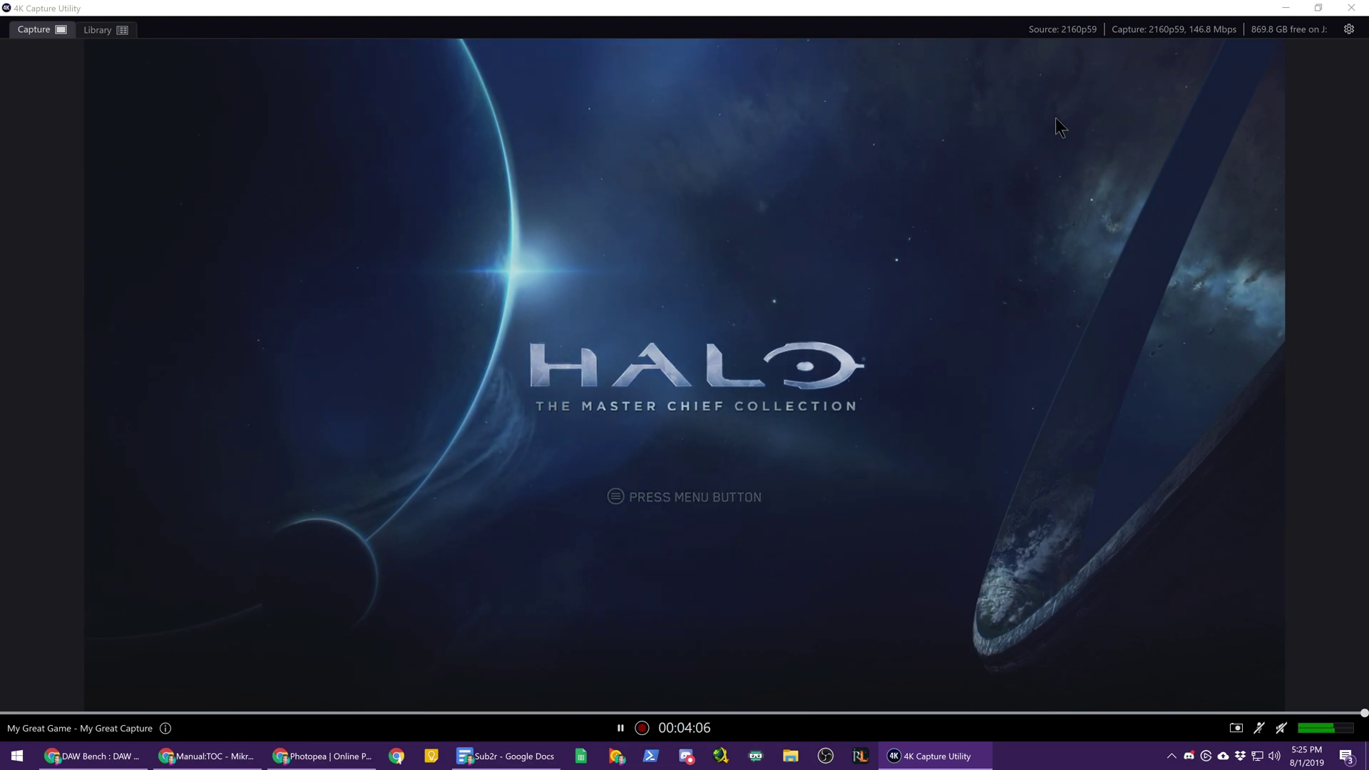
Step: Go through the General, Picture and Recording preferences to the Mic tab's audio input list
{"action": "left_click", "coordinate": [1349, 30]}
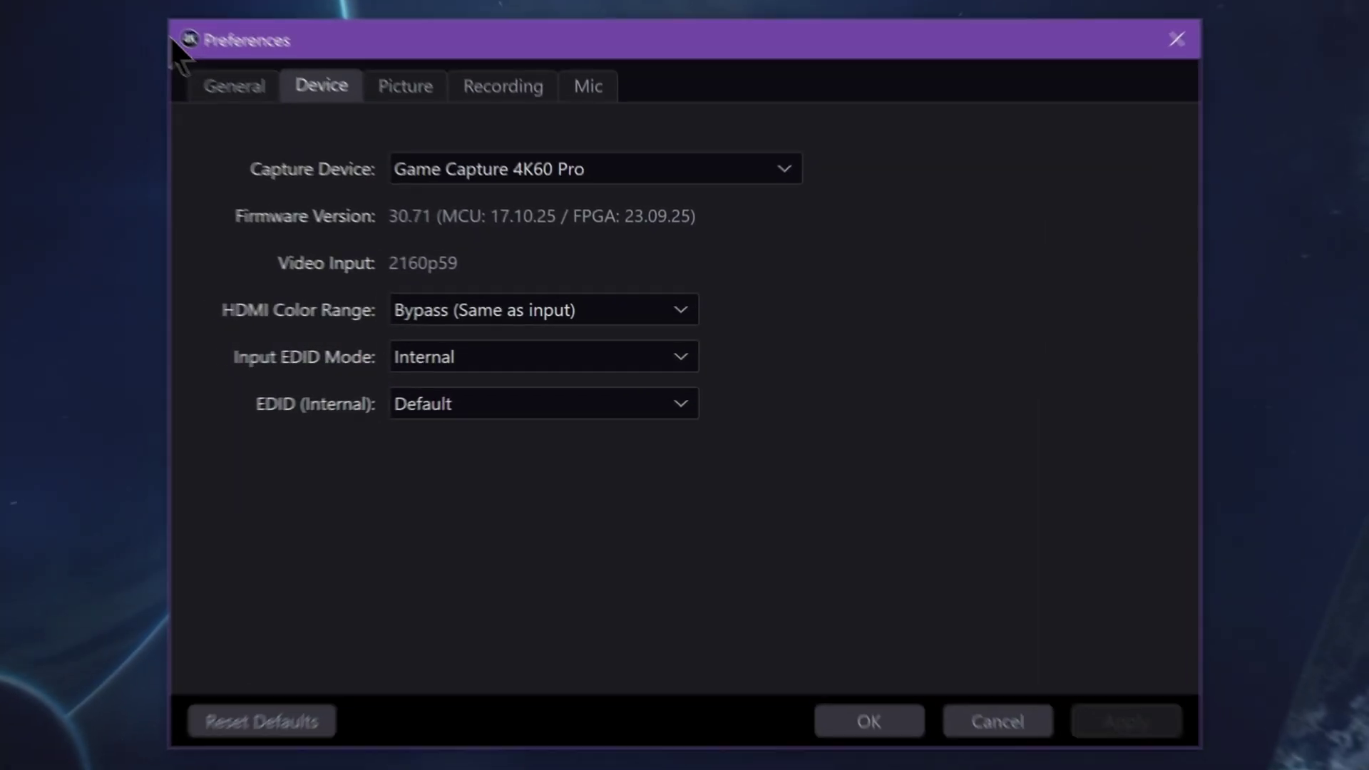
{"action": "left_click", "coordinate": [452, 212]}
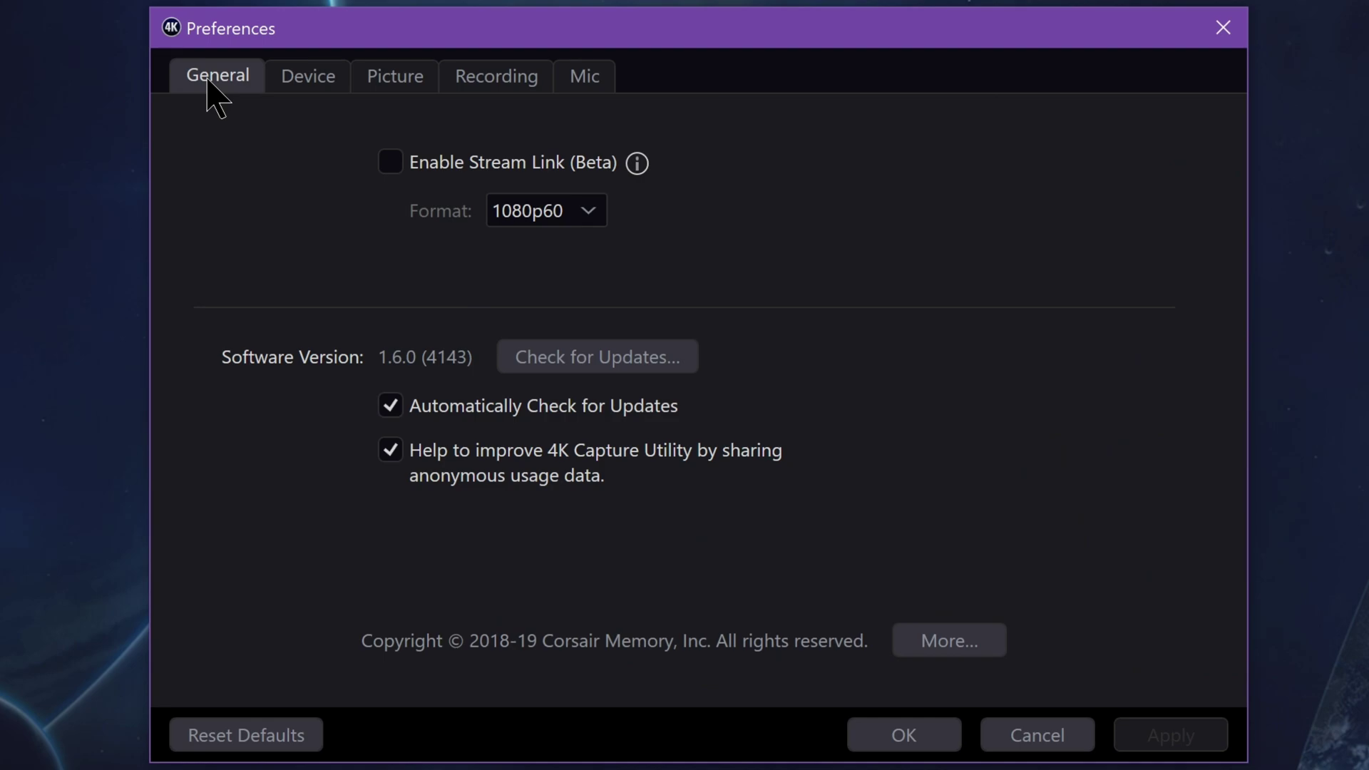
{"action": "left_click", "coordinate": [397, 82]}
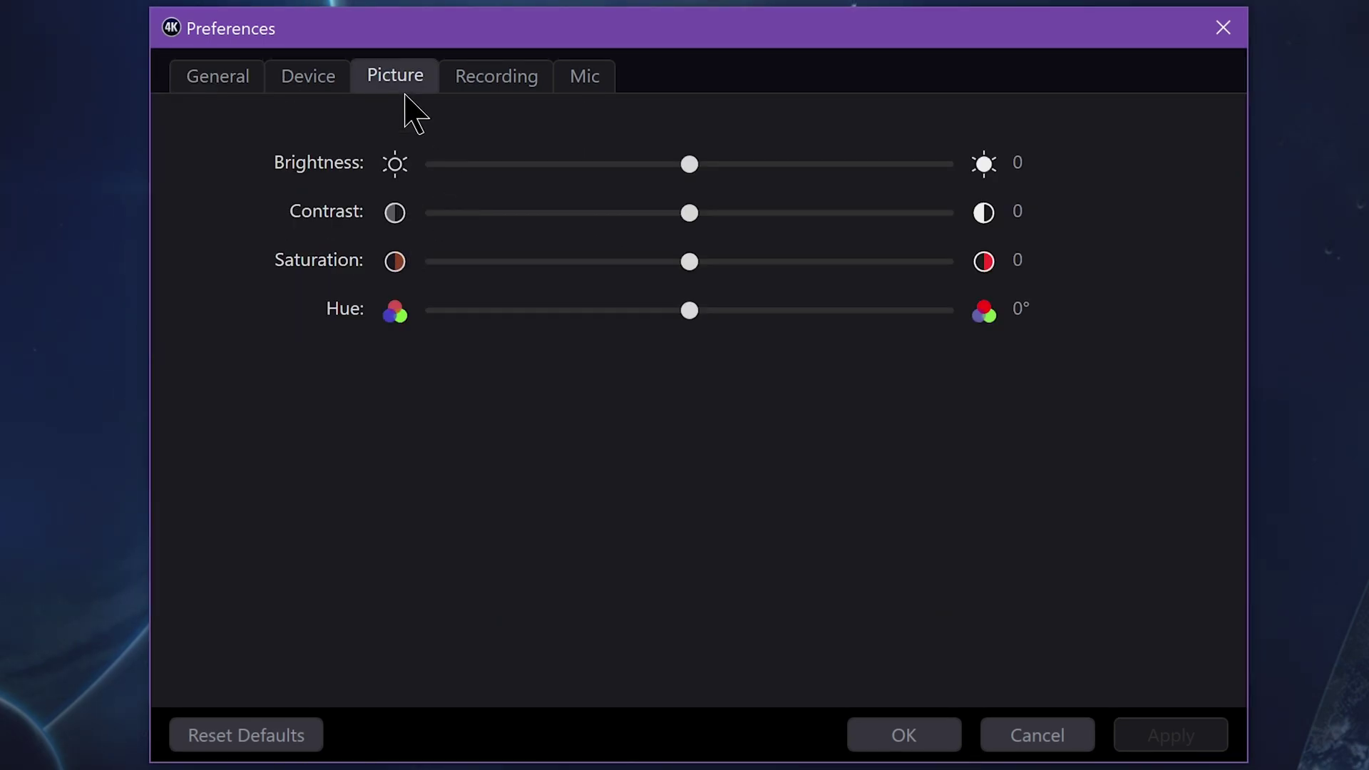
{"action": "left_click", "coordinate": [539, 83]}
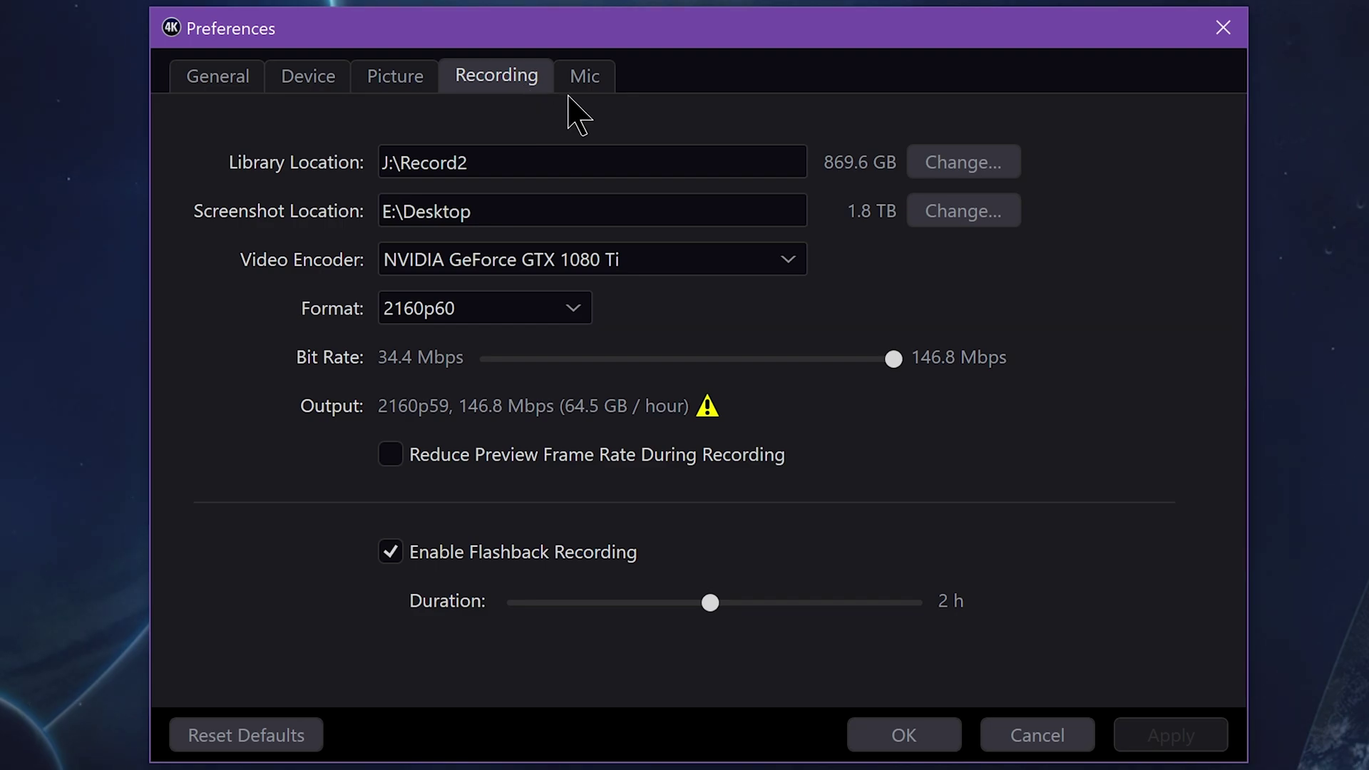
{"action": "left_click", "coordinate": [590, 85]}
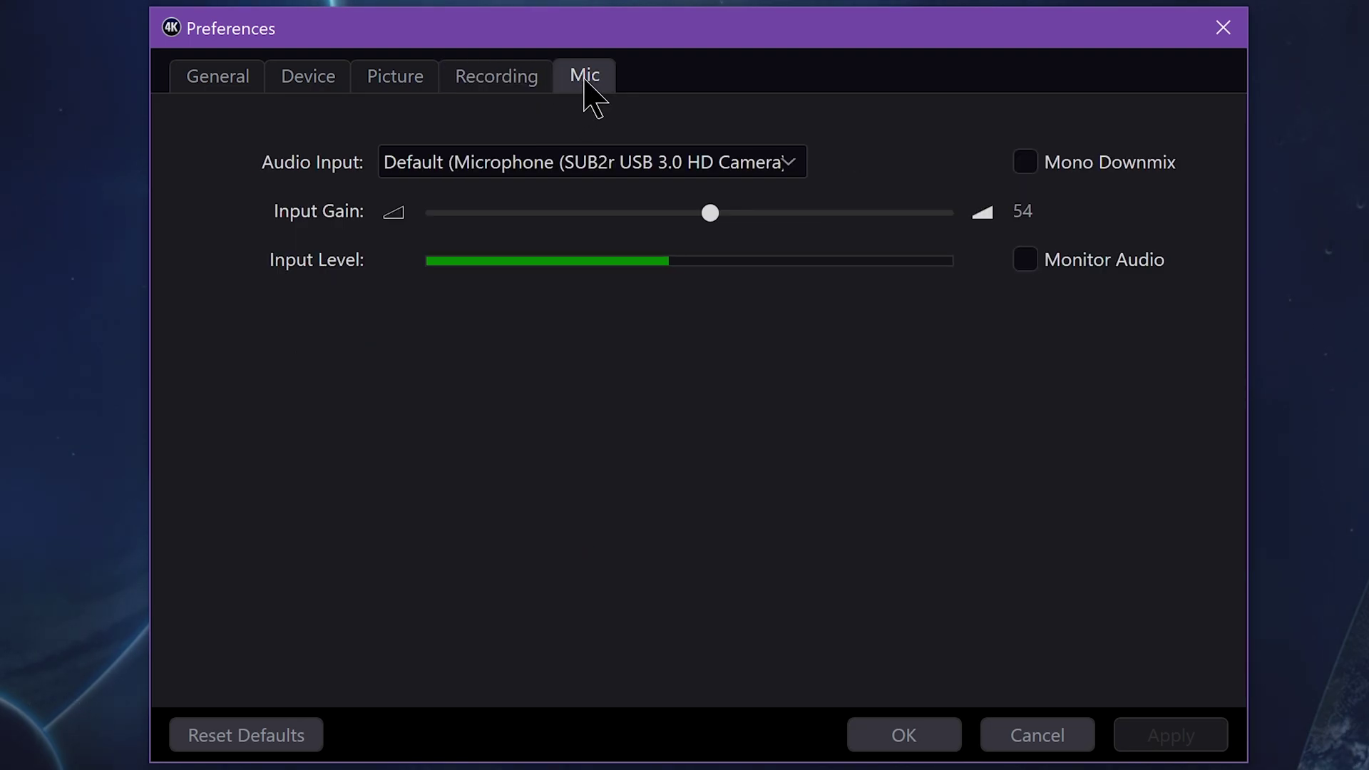
{"action": "left_click", "coordinate": [609, 167]}
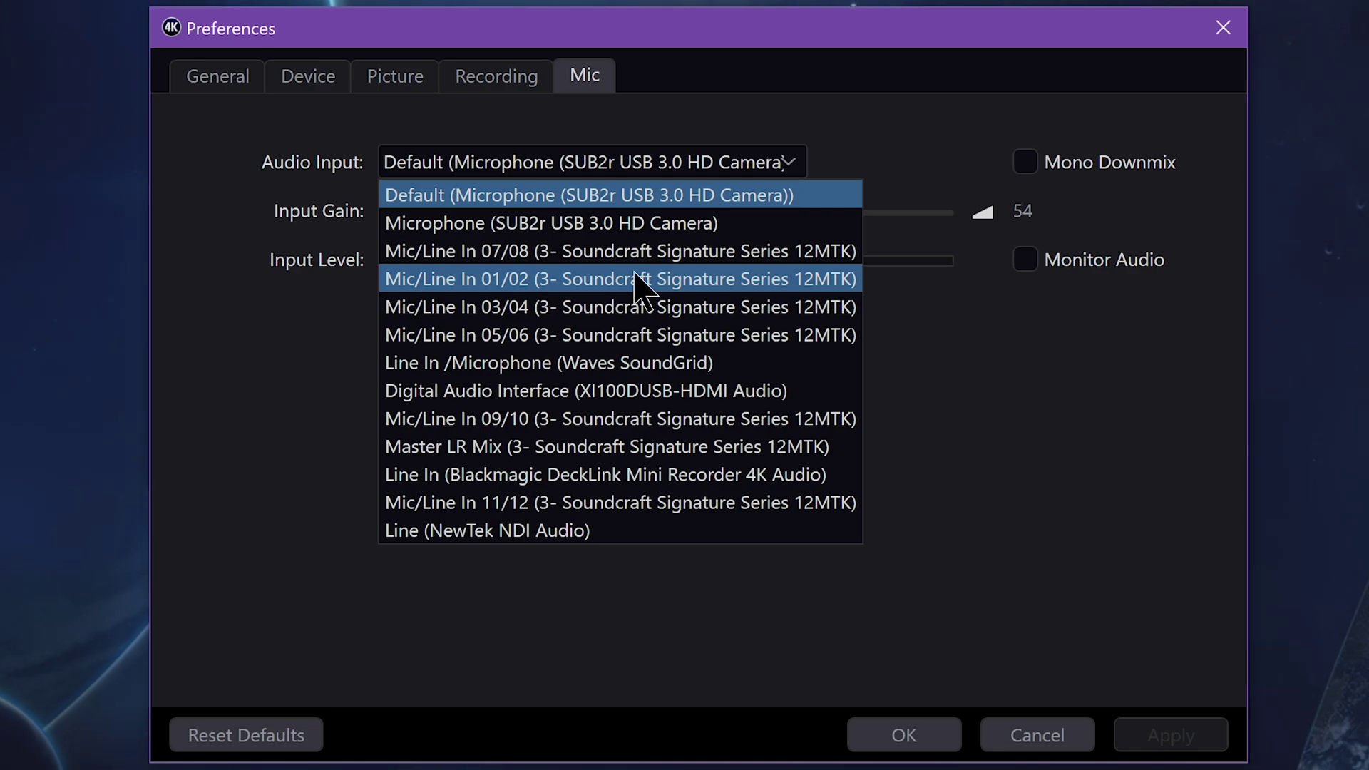
Step: Choose Mic/Line In 01/02 (3- Soundcraft Signature Series 12MTK) as the audio input
{"action": "left_click", "coordinate": [636, 282]}
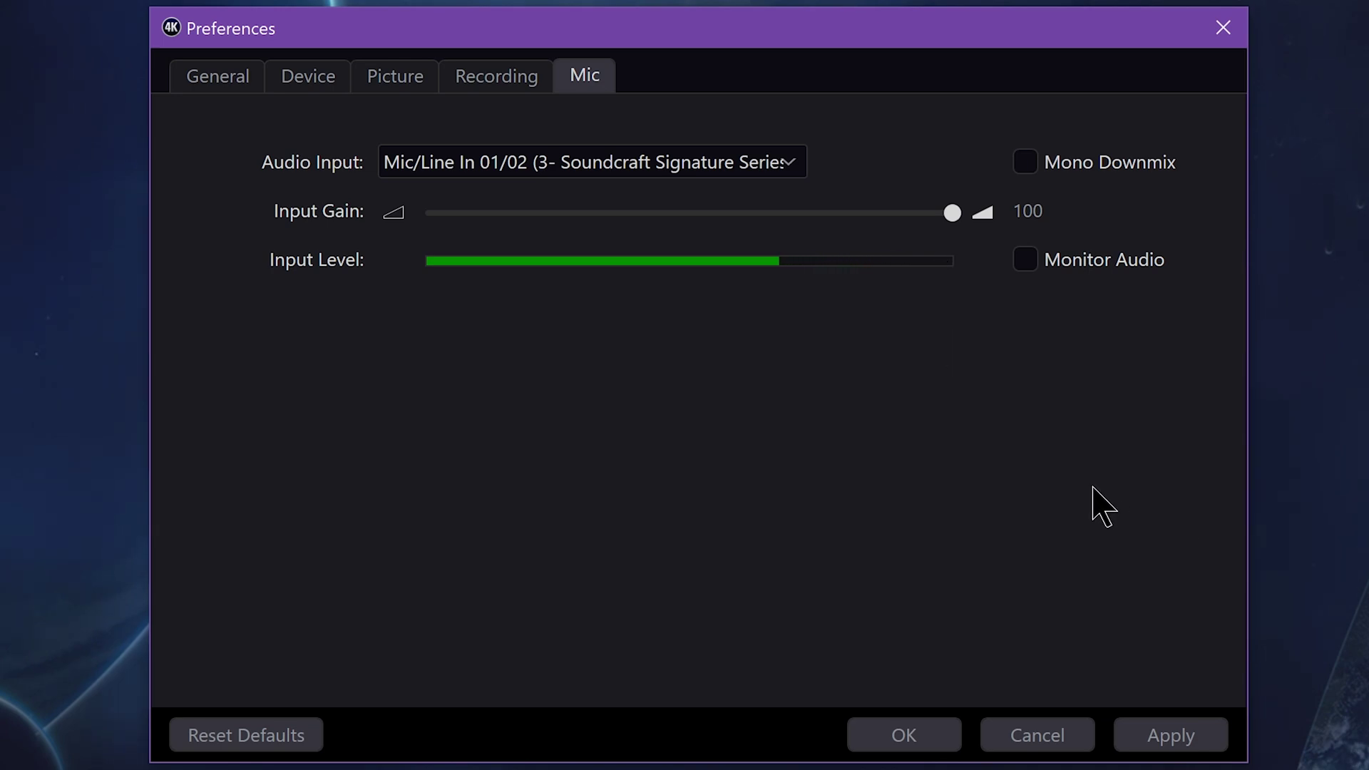
Step: Lower mic gain to 98, enable Mono Downmix and Monitor Audio, and apply both changes
{"action": "left_click_drag", "start_coordinate": [945, 213], "coordinate": [938, 213]}
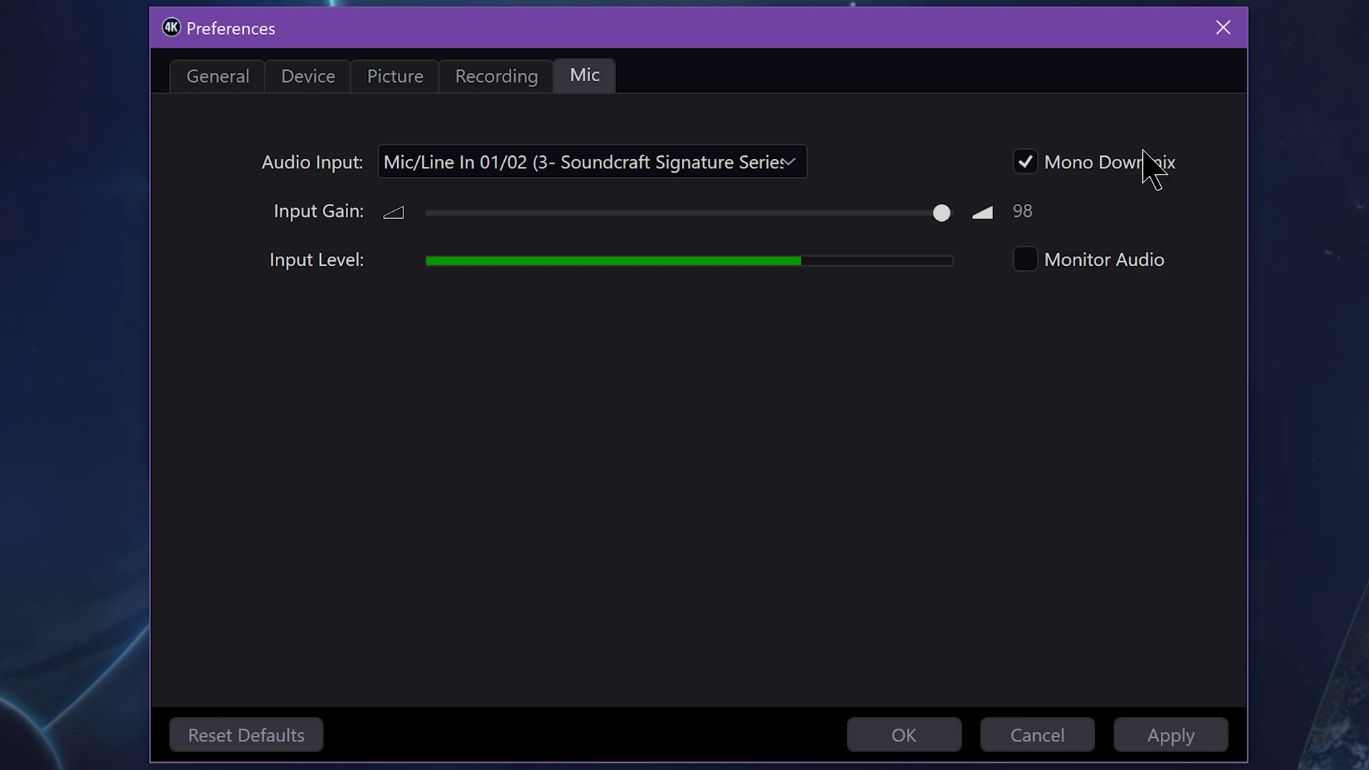
{"action": "left_click", "coordinate": [1210, 742]}
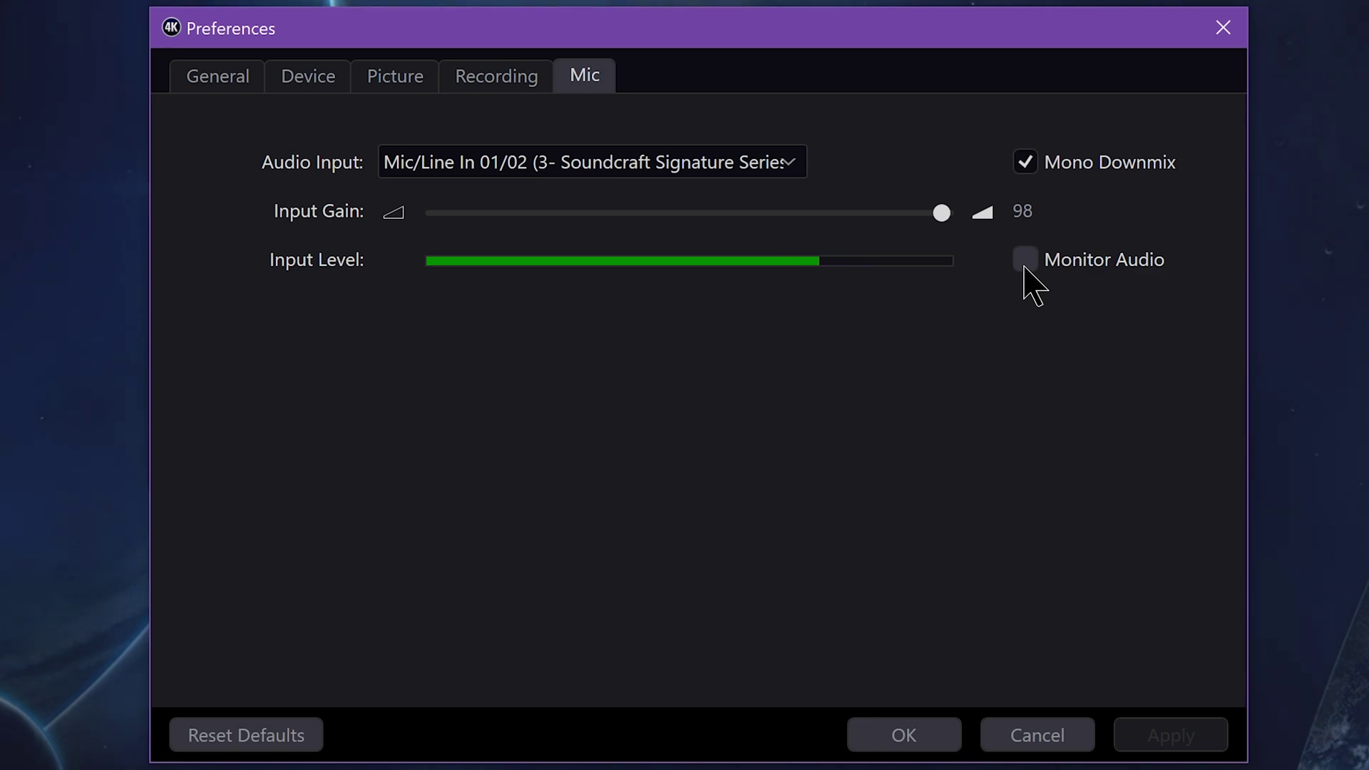
{"action": "left_click", "coordinate": [1025, 264]}
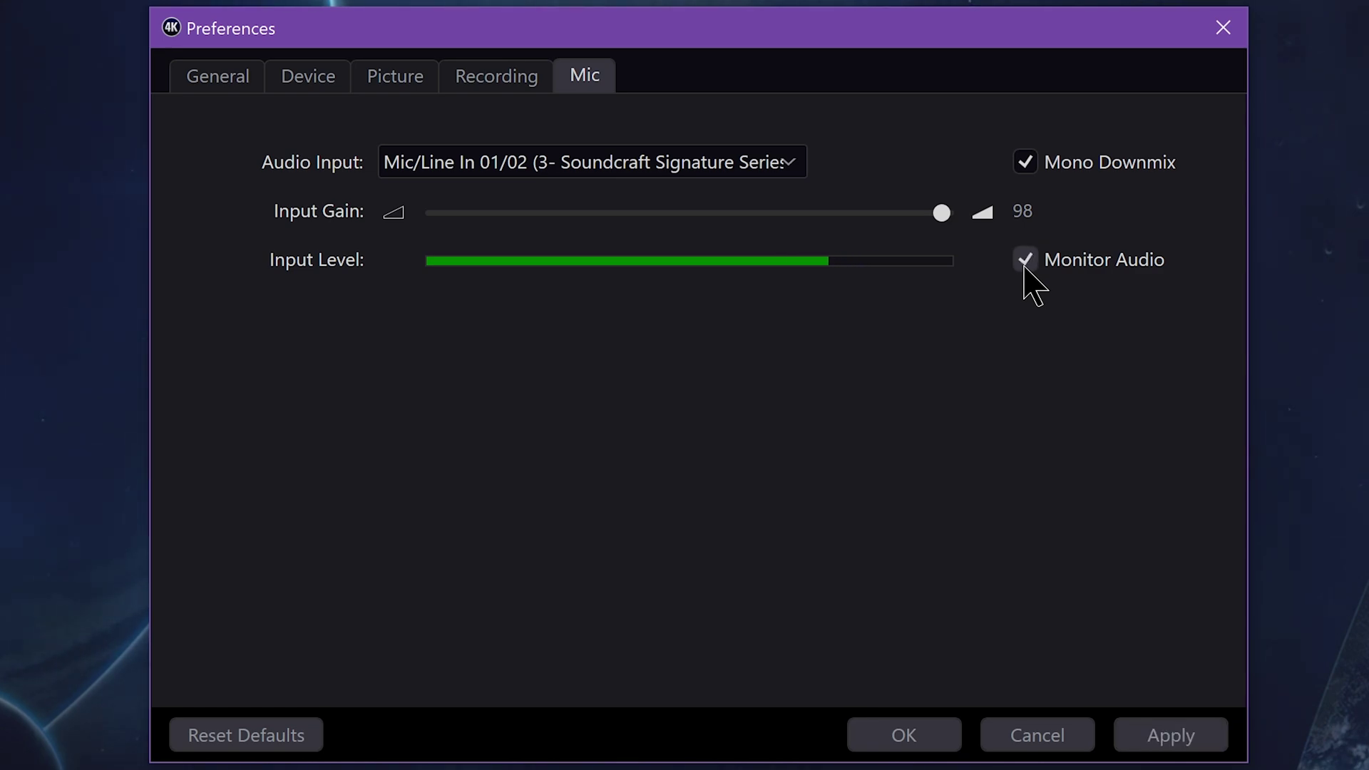
{"action": "left_click", "coordinate": [1166, 741]}
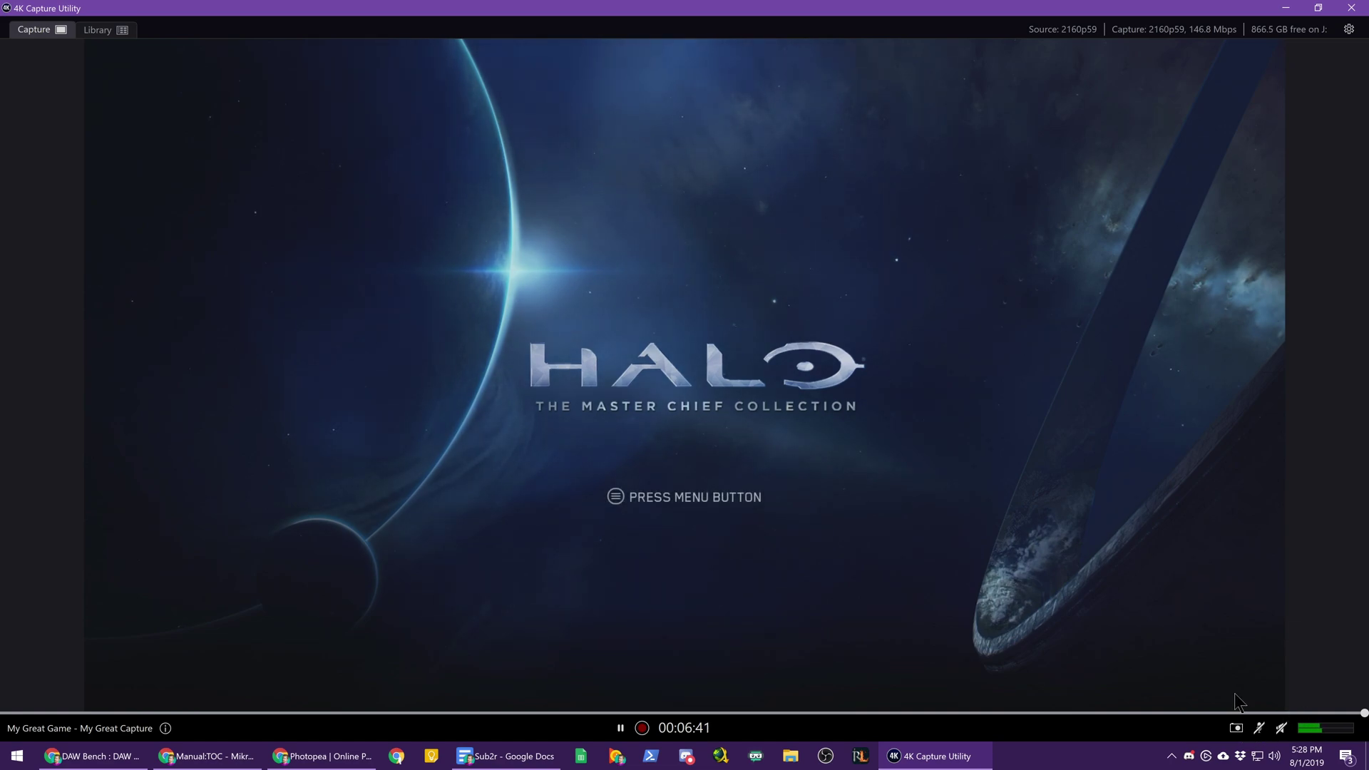
{"action": "left_click", "coordinate": [1348, 30]}
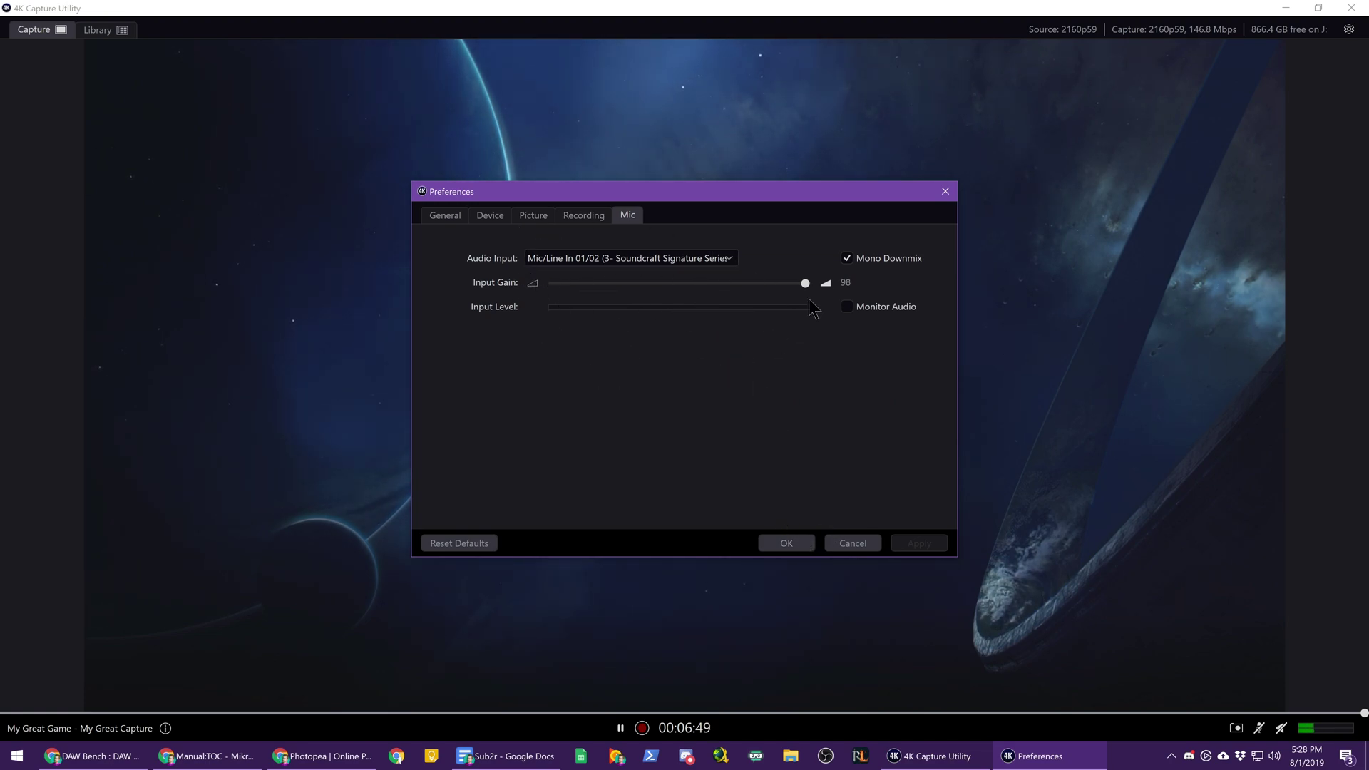
{"action": "left_click", "coordinate": [787, 543]}
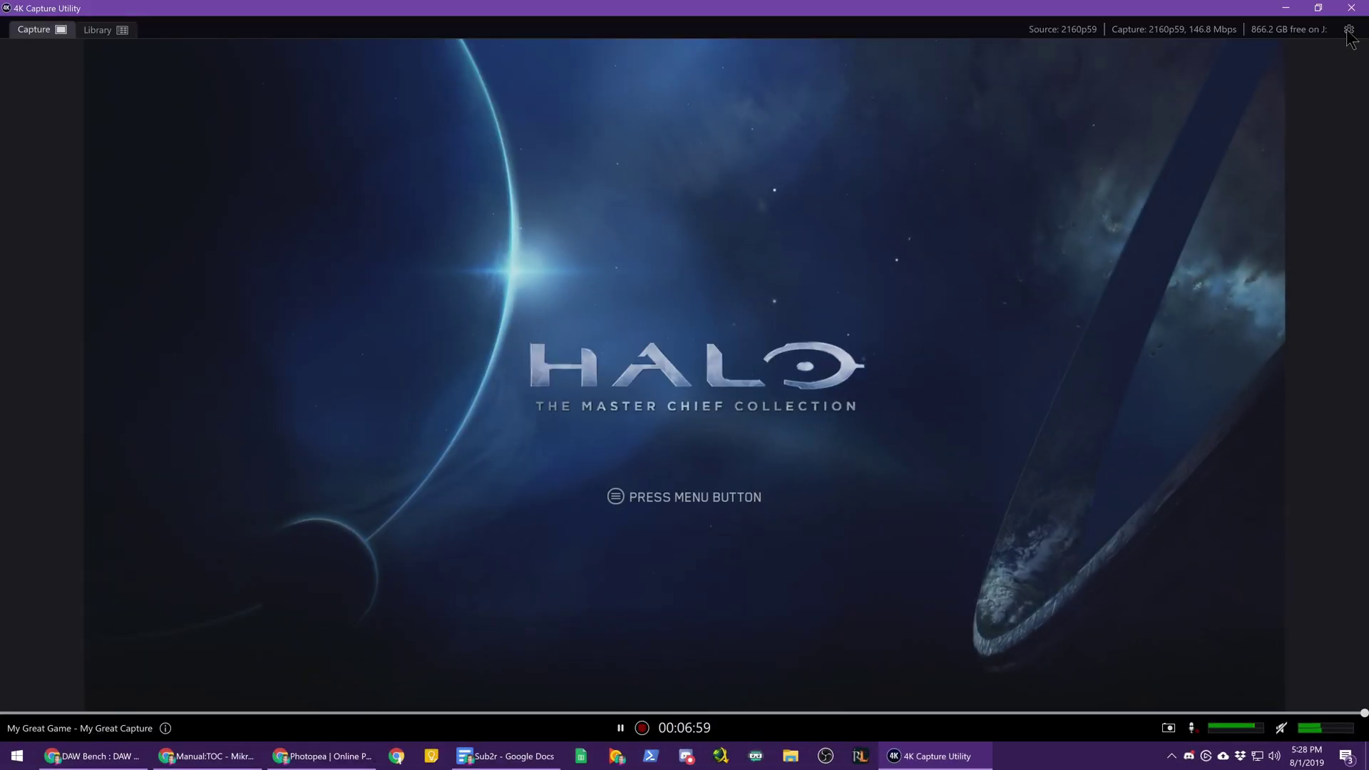
{"action": "left_click", "coordinate": [1348, 30]}
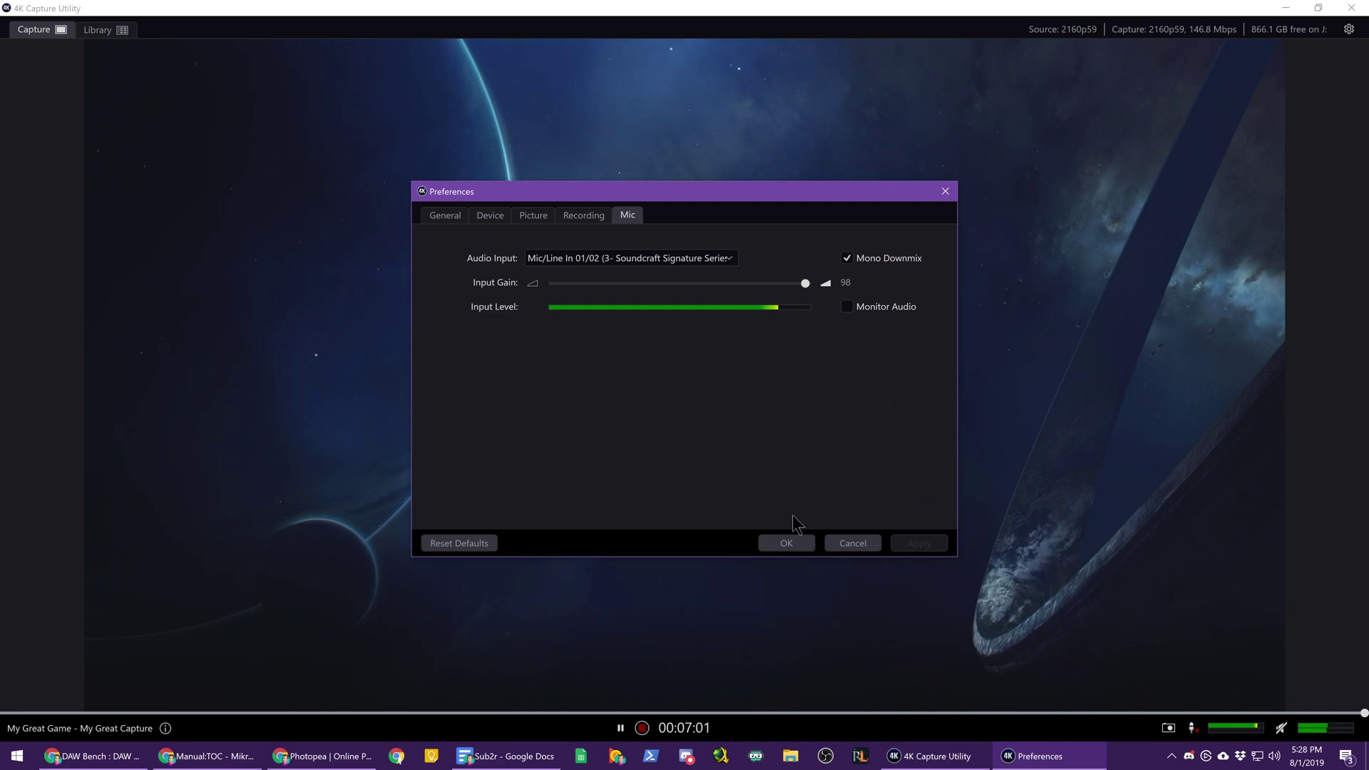
{"action": "left_click", "coordinate": [787, 540]}
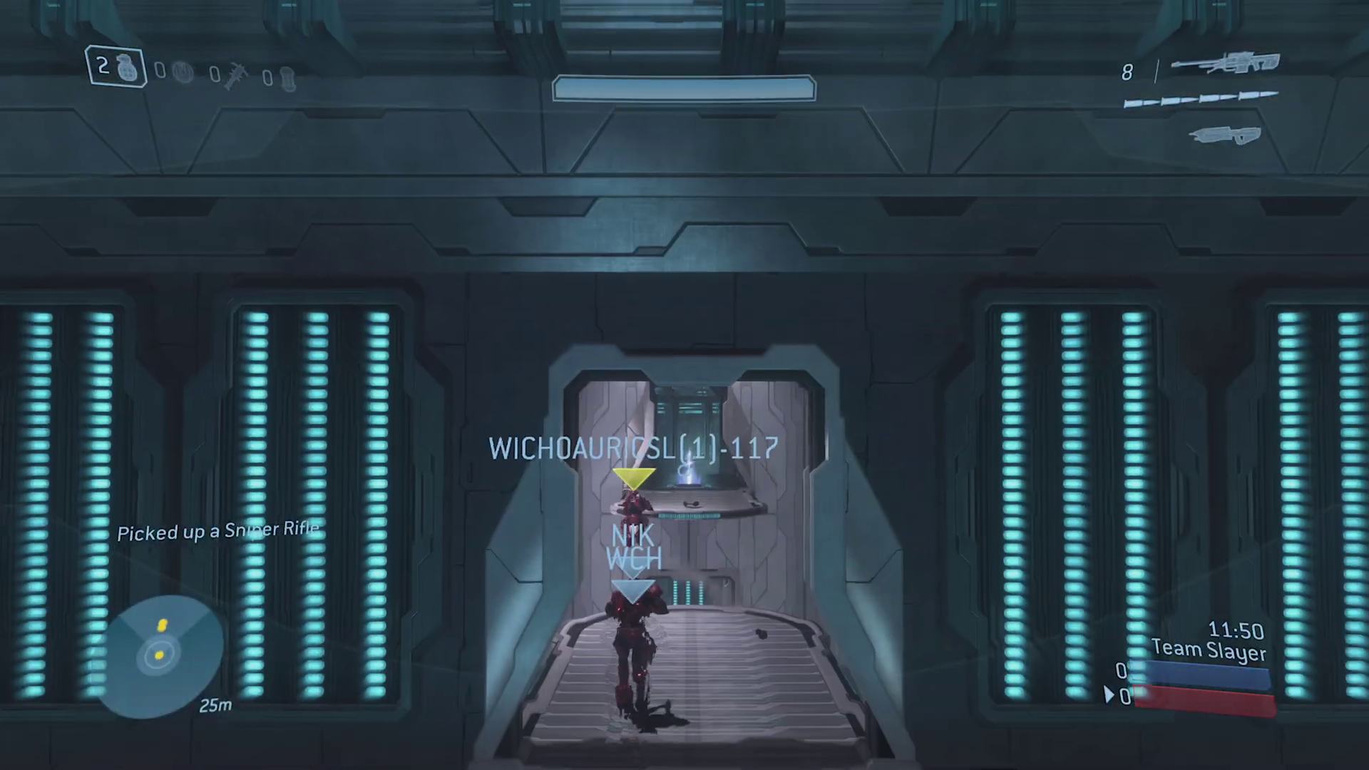
Step: Record the Halo gameplay with commentary, then bring up the recordings Library
{"action": "key", "text": "v"}
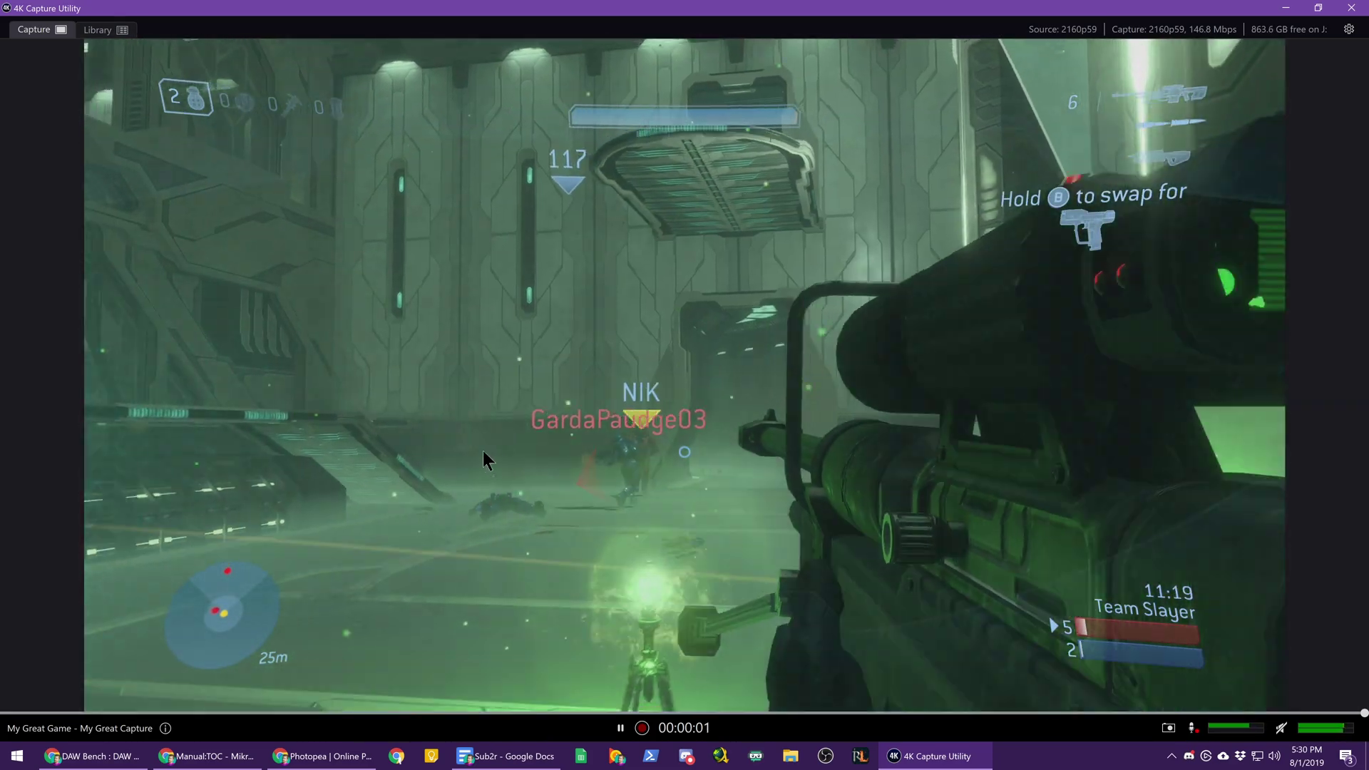
{"action": "left_click", "coordinate": [106, 29]}
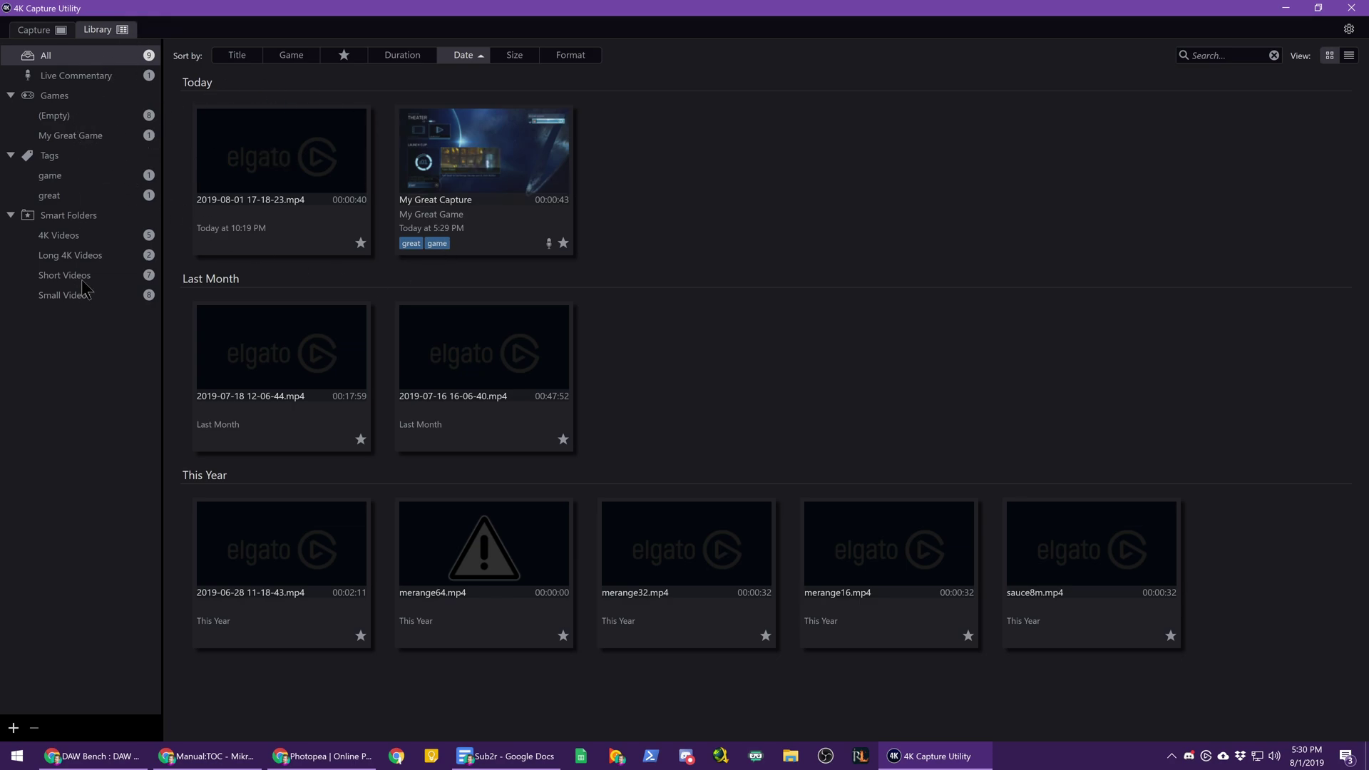
Step: Filter the library to 4K Videos and Live Commentary, then open My Great Capture's folder
{"action": "left_click", "coordinate": [76, 239]}
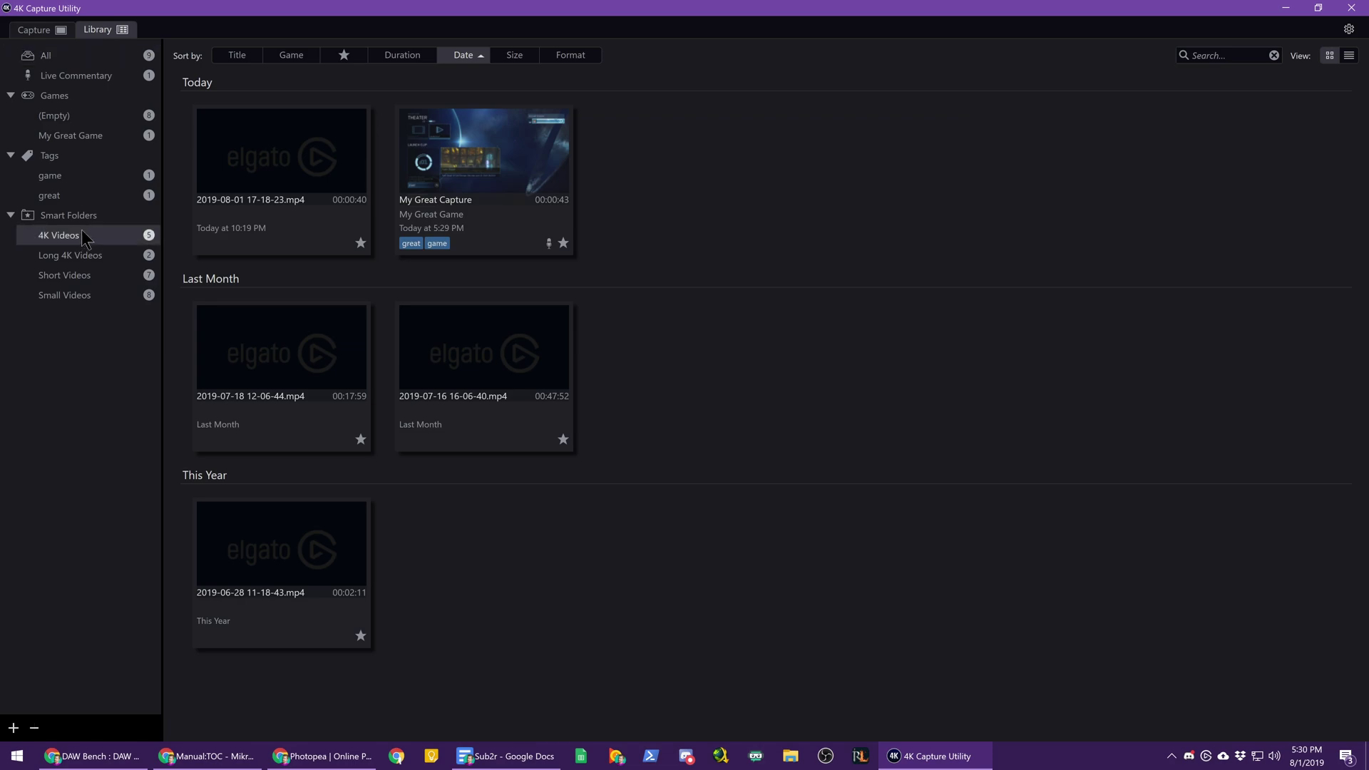
{"action": "left_click", "coordinate": [90, 76]}
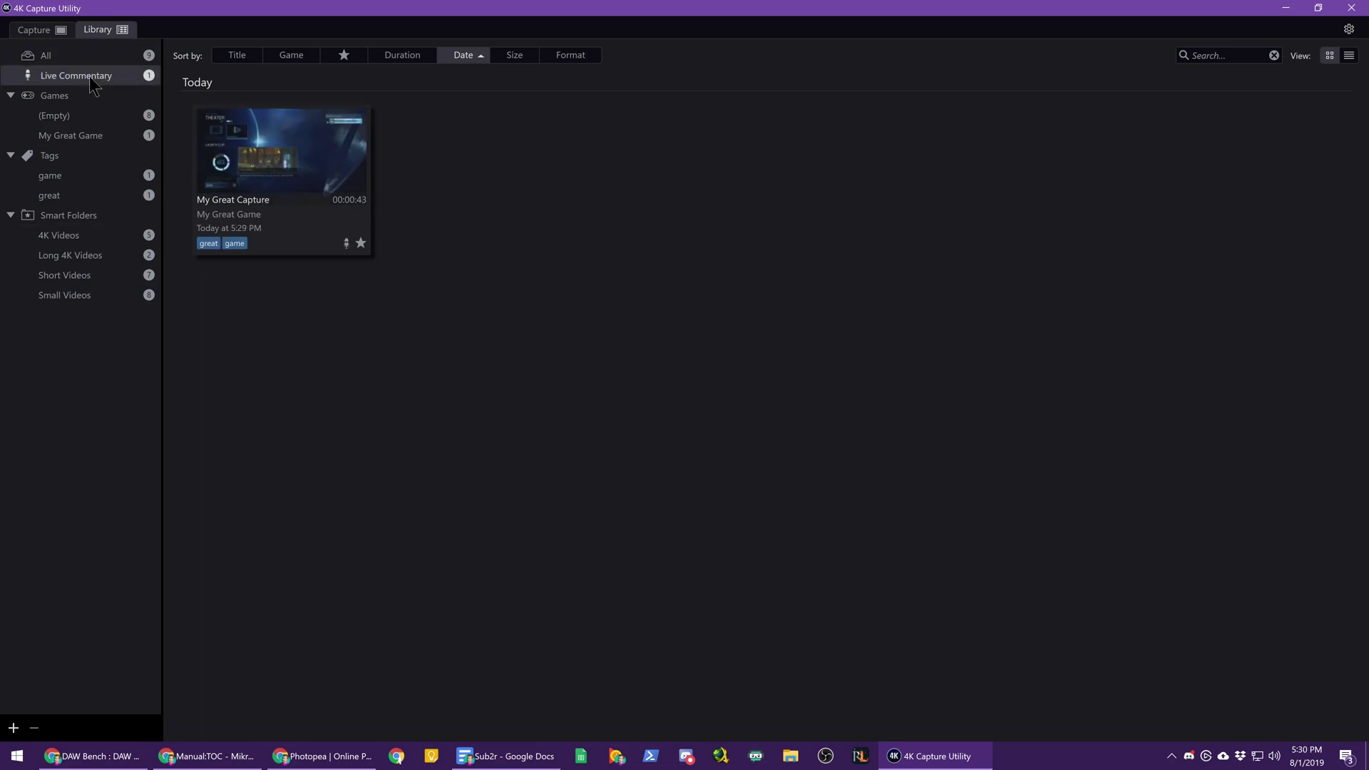
{"action": "mouse_move", "coordinate": [333, 254]}
{"action": "right_click", "coordinate": [312, 226]}
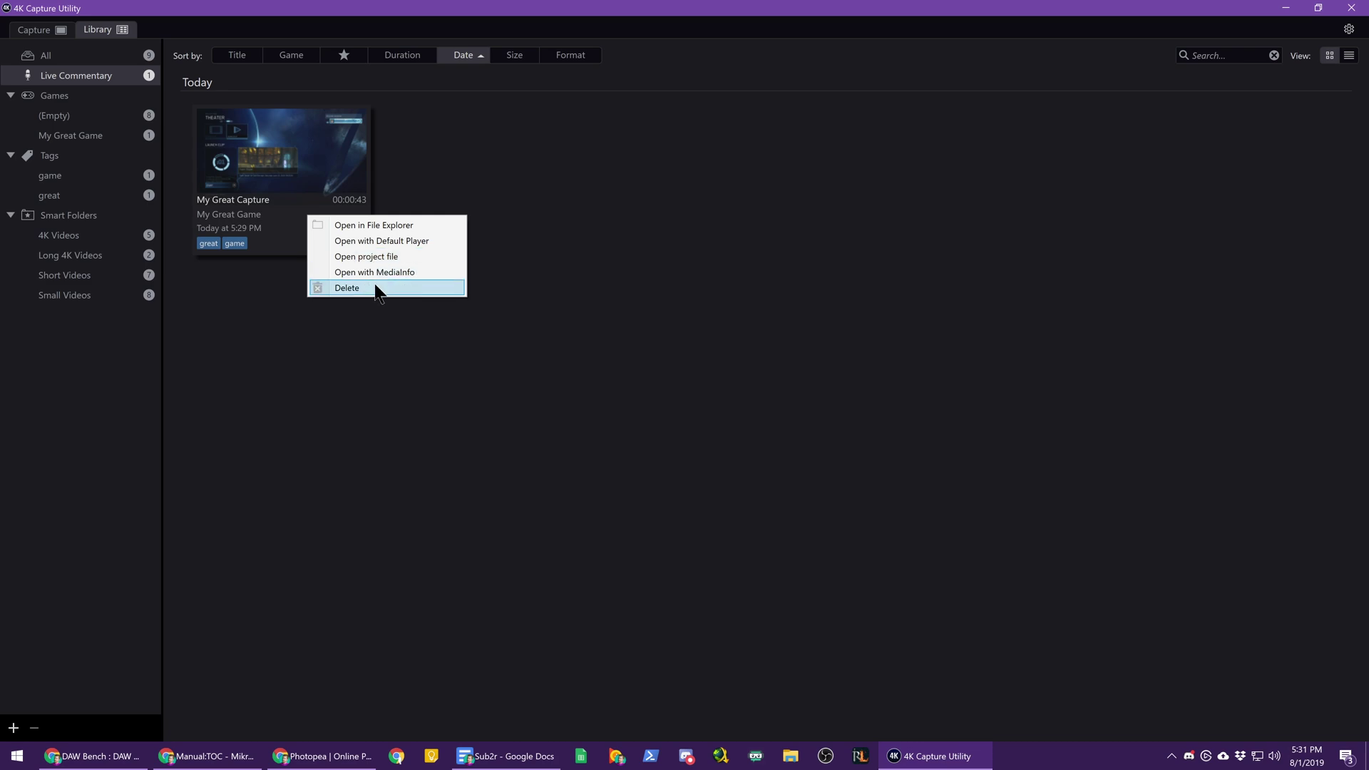
{"action": "left_click", "coordinate": [481, 307]}
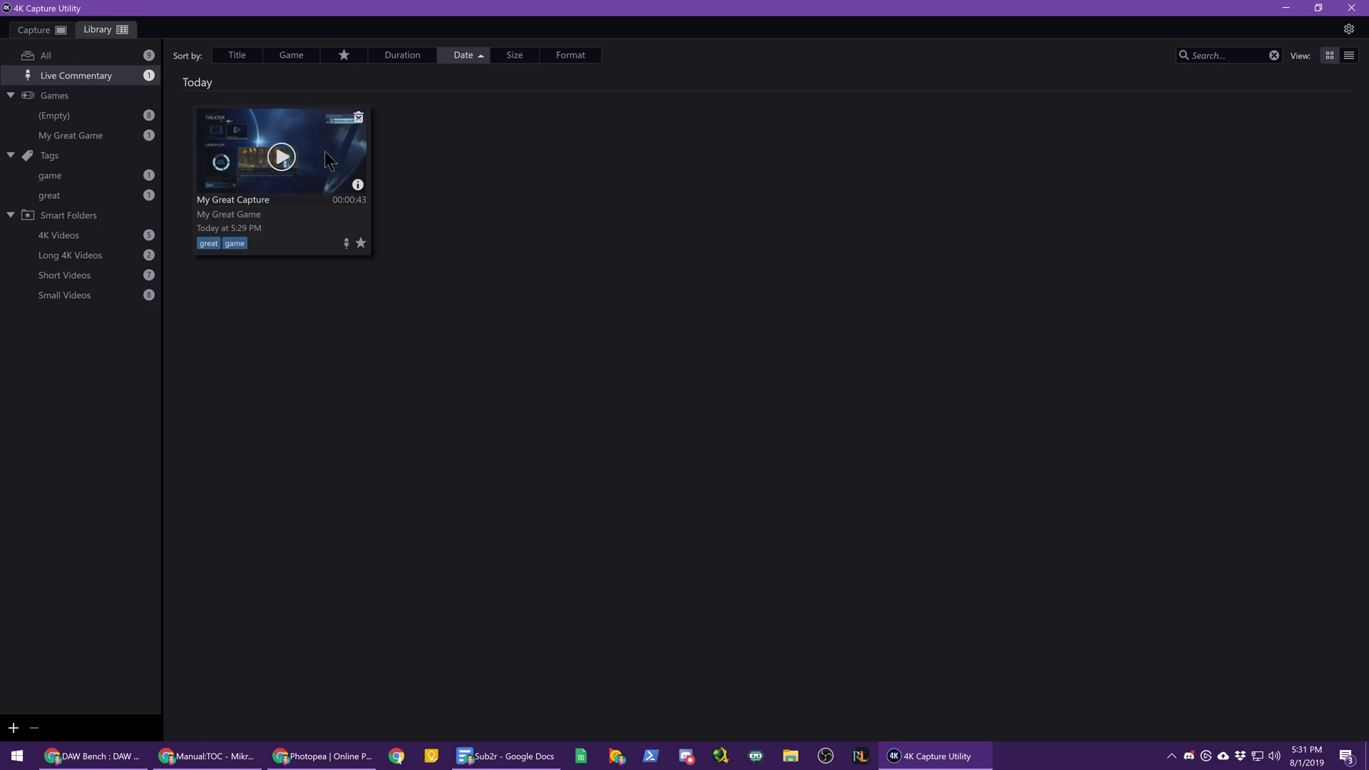
{"action": "right_click", "coordinate": [314, 216]}
{"action": "left_click", "coordinate": [349, 225]}
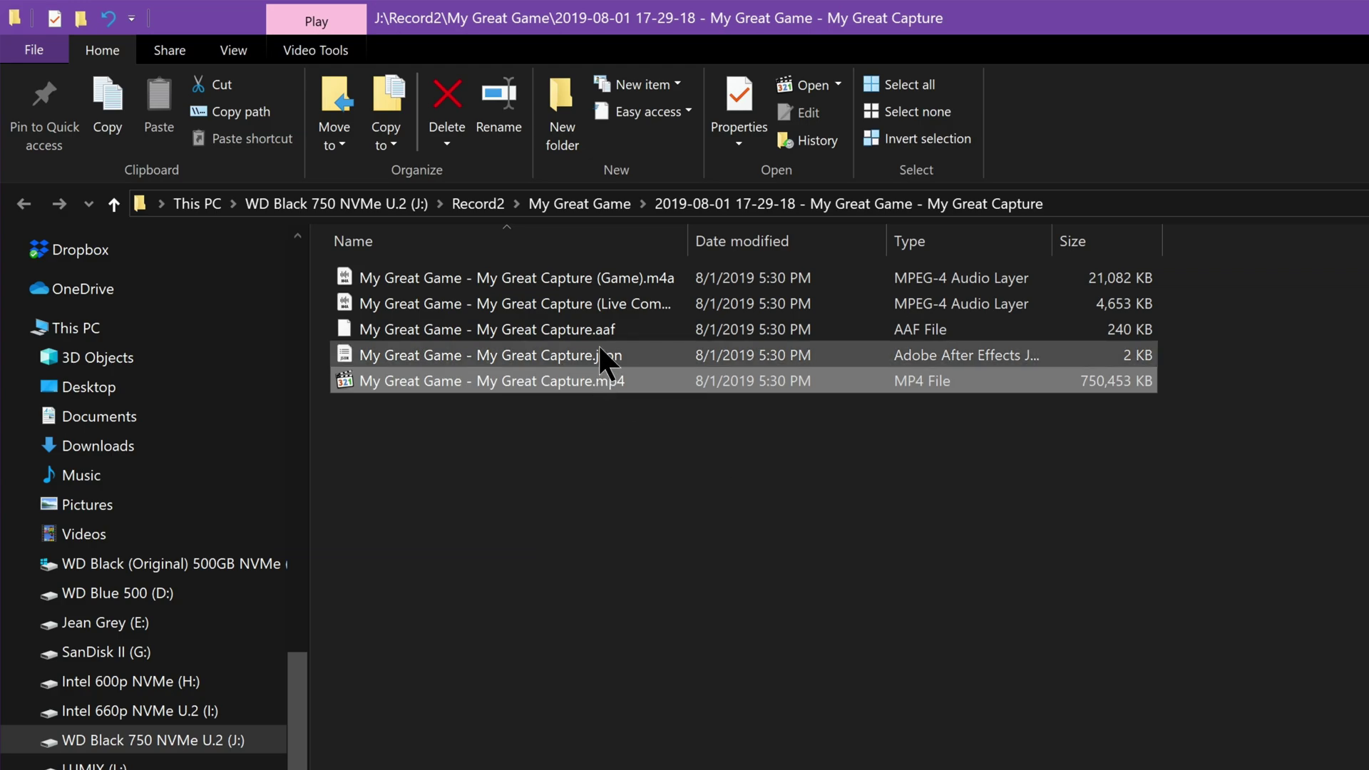
Step: Widen the Name column and compare details of the commentary audio, game audio and MP4 files
{"action": "left_click", "coordinate": [622, 309]}
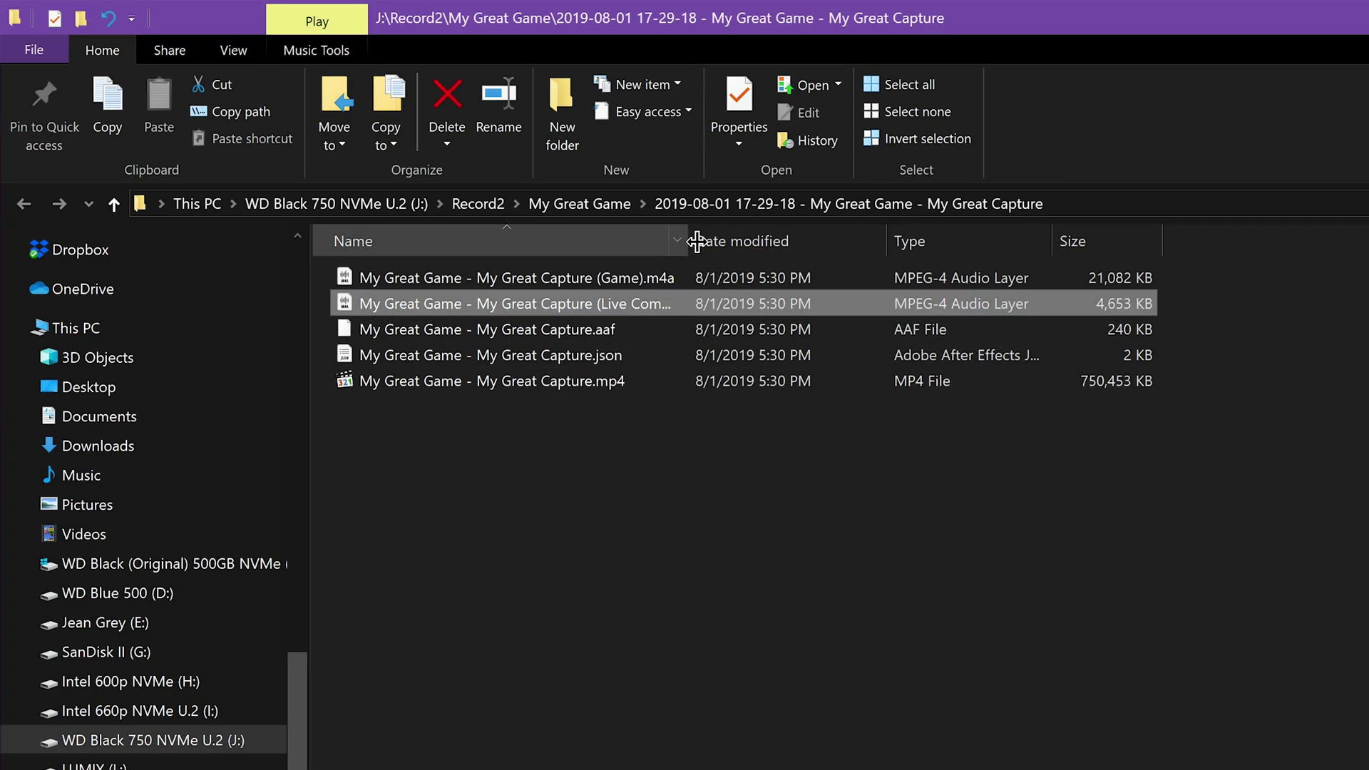
{"action": "left_click_drag", "start_coordinate": [687, 241], "coordinate": [862, 256]}
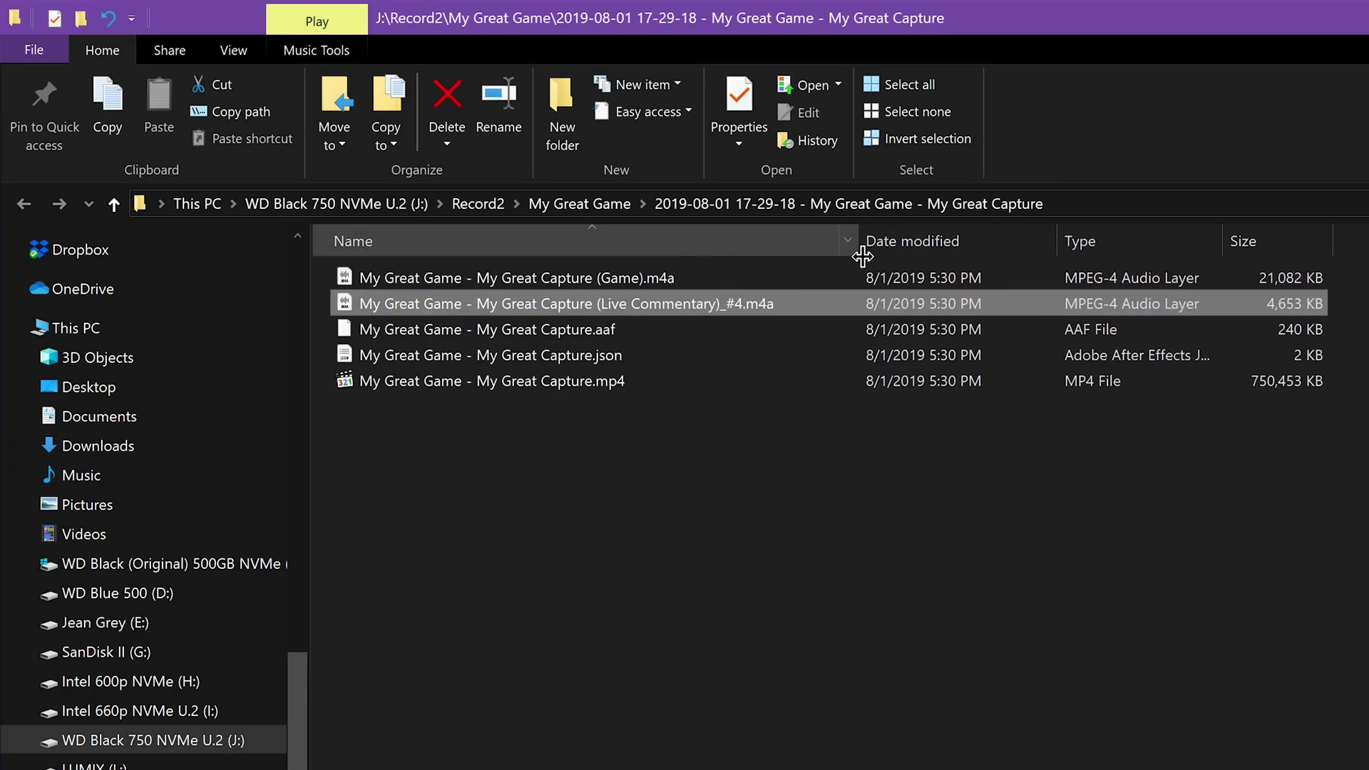
{"action": "left_click", "coordinate": [657, 282]}
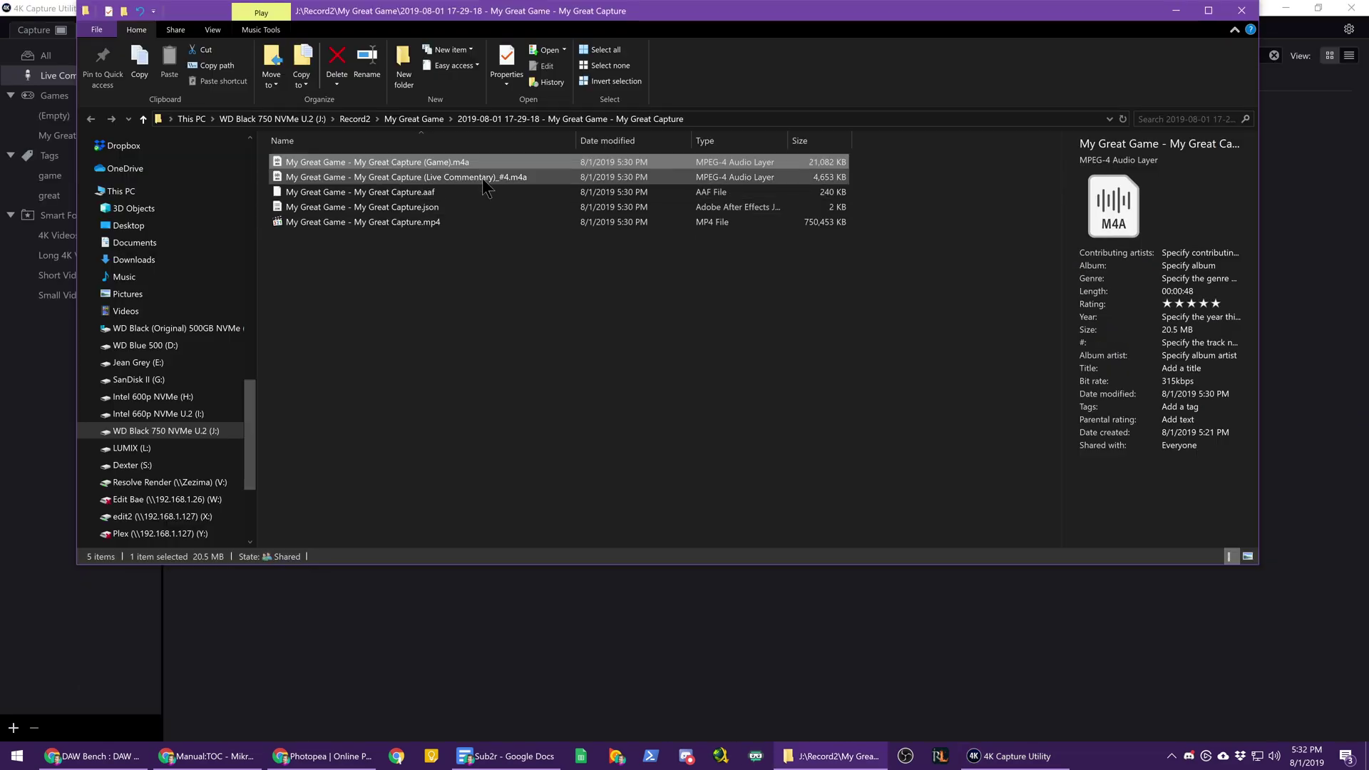
{"action": "left_click", "coordinate": [502, 176]}
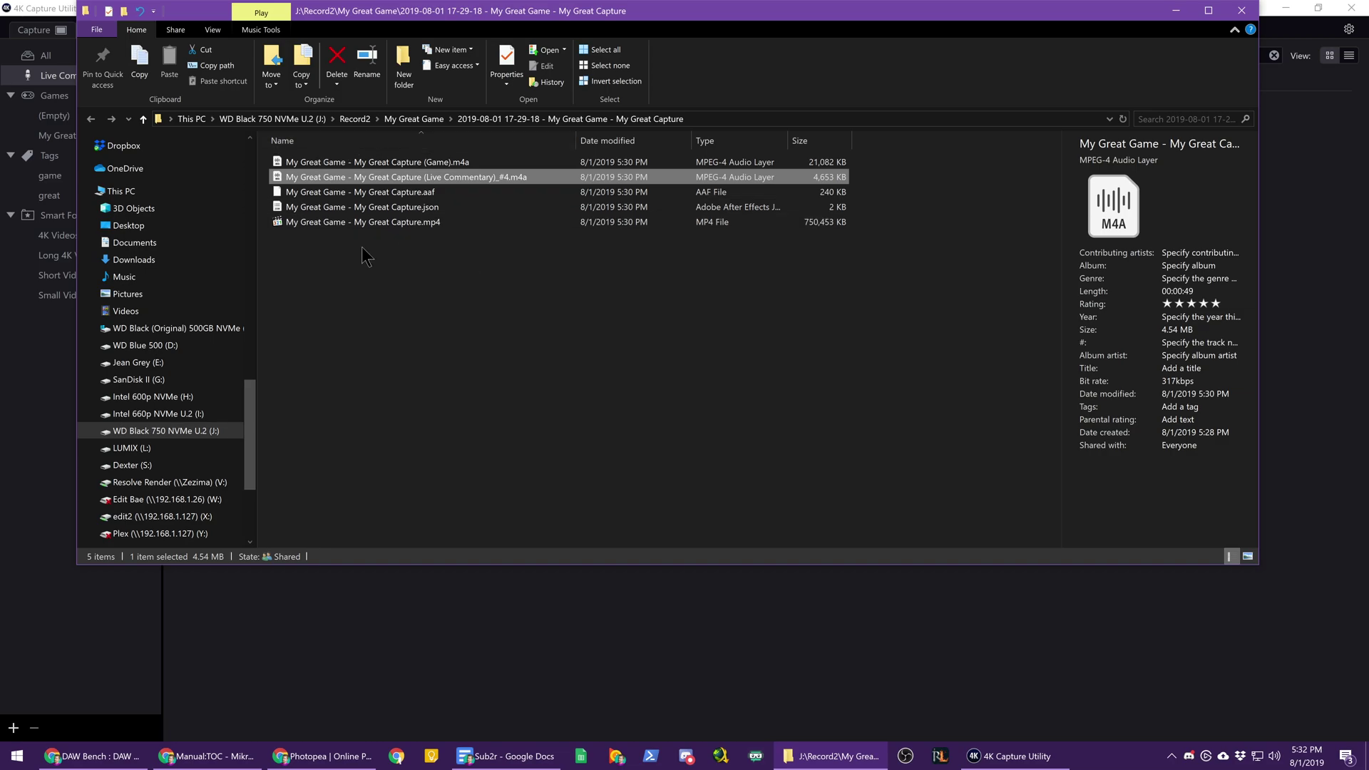
{"action": "left_click", "coordinate": [405, 221]}
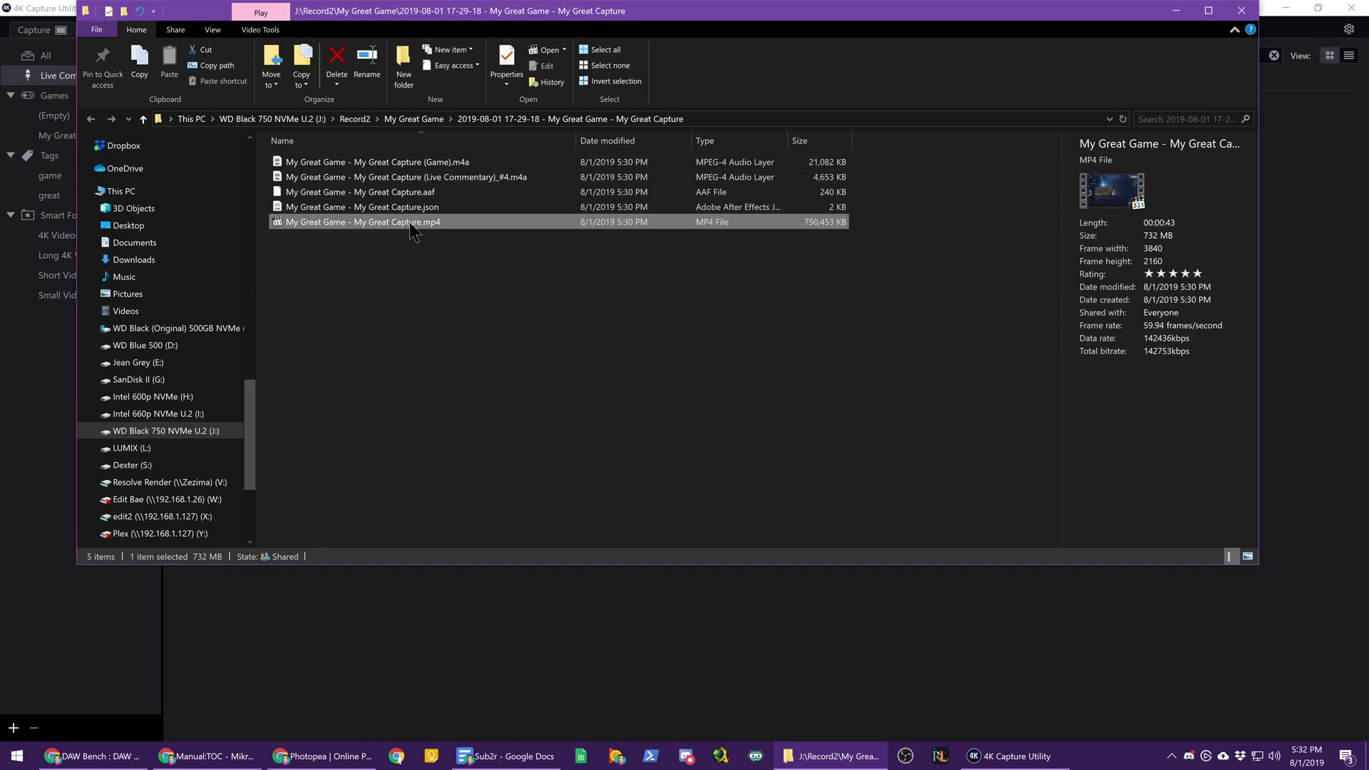
{"action": "left_click", "coordinate": [451, 177]}
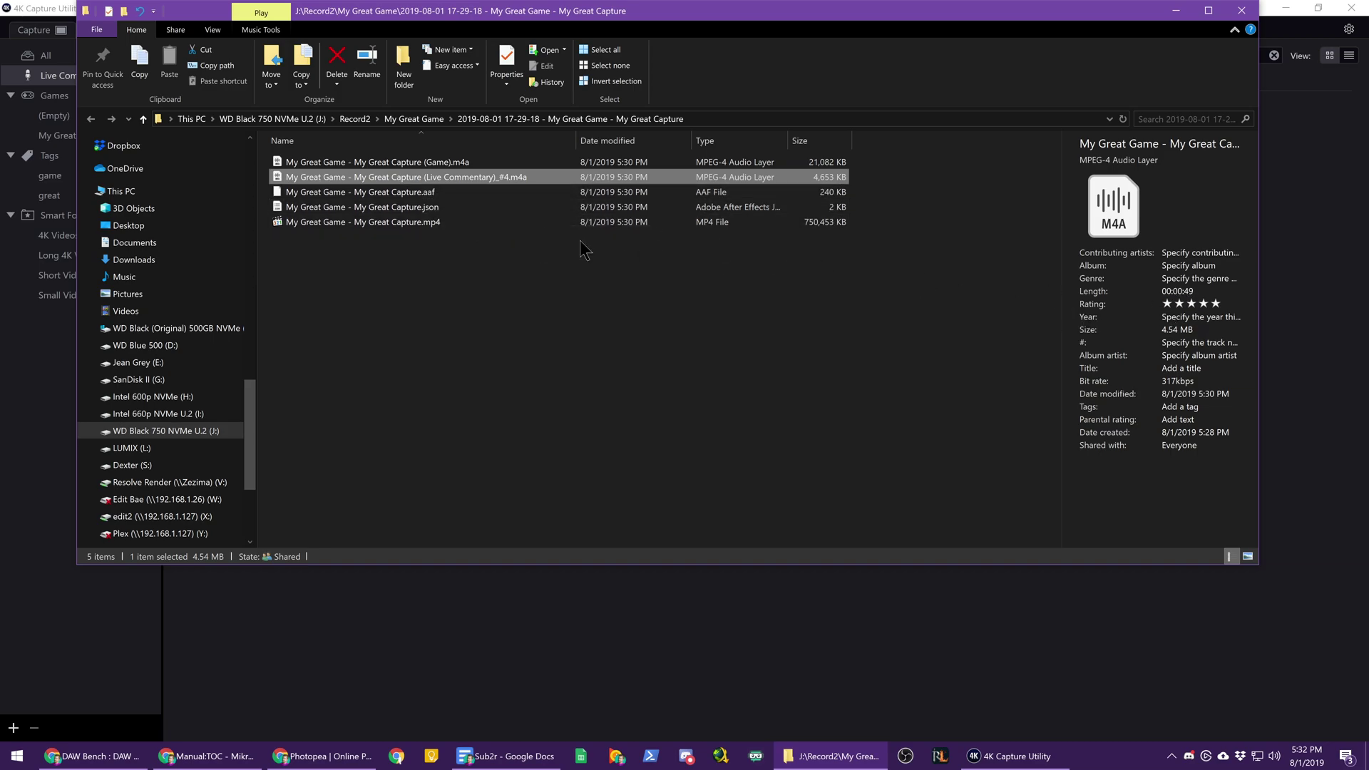
{"action": "left_click", "coordinate": [408, 221]}
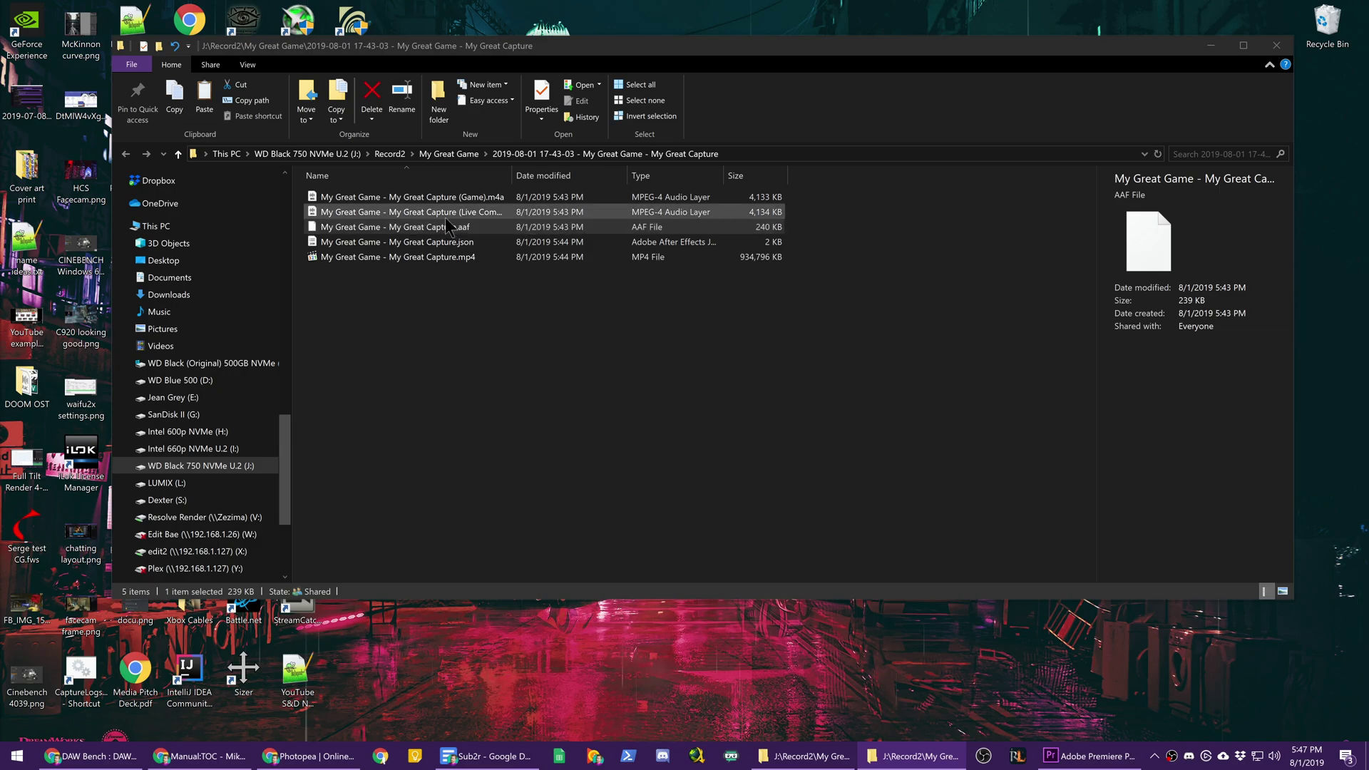
Step: Widen the Type column, open the 17-43-03 capture folder and preview its recorded MP4
{"action": "left_click", "coordinate": [696, 222]}
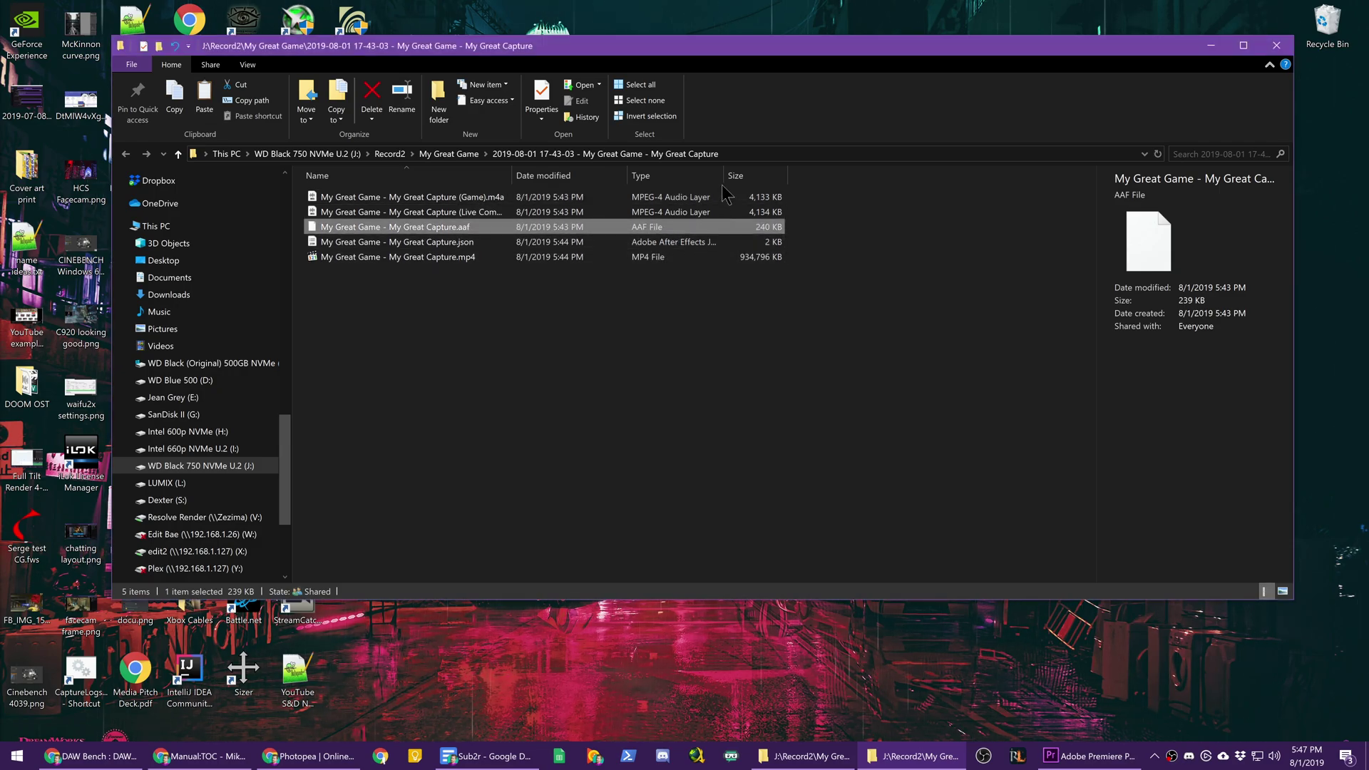
{"action": "left_click_drag", "start_coordinate": [725, 175], "coordinate": [745, 178]}
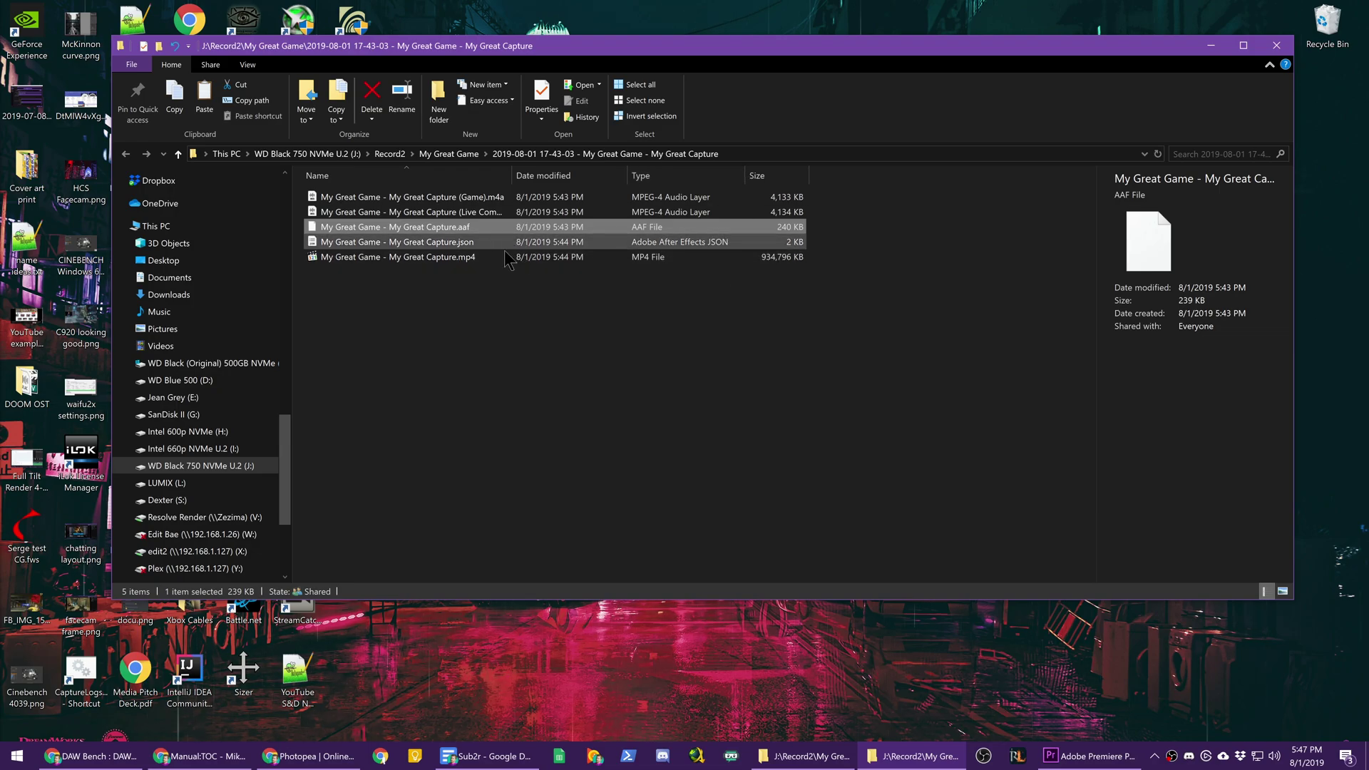
{"action": "left_click", "coordinate": [449, 154]}
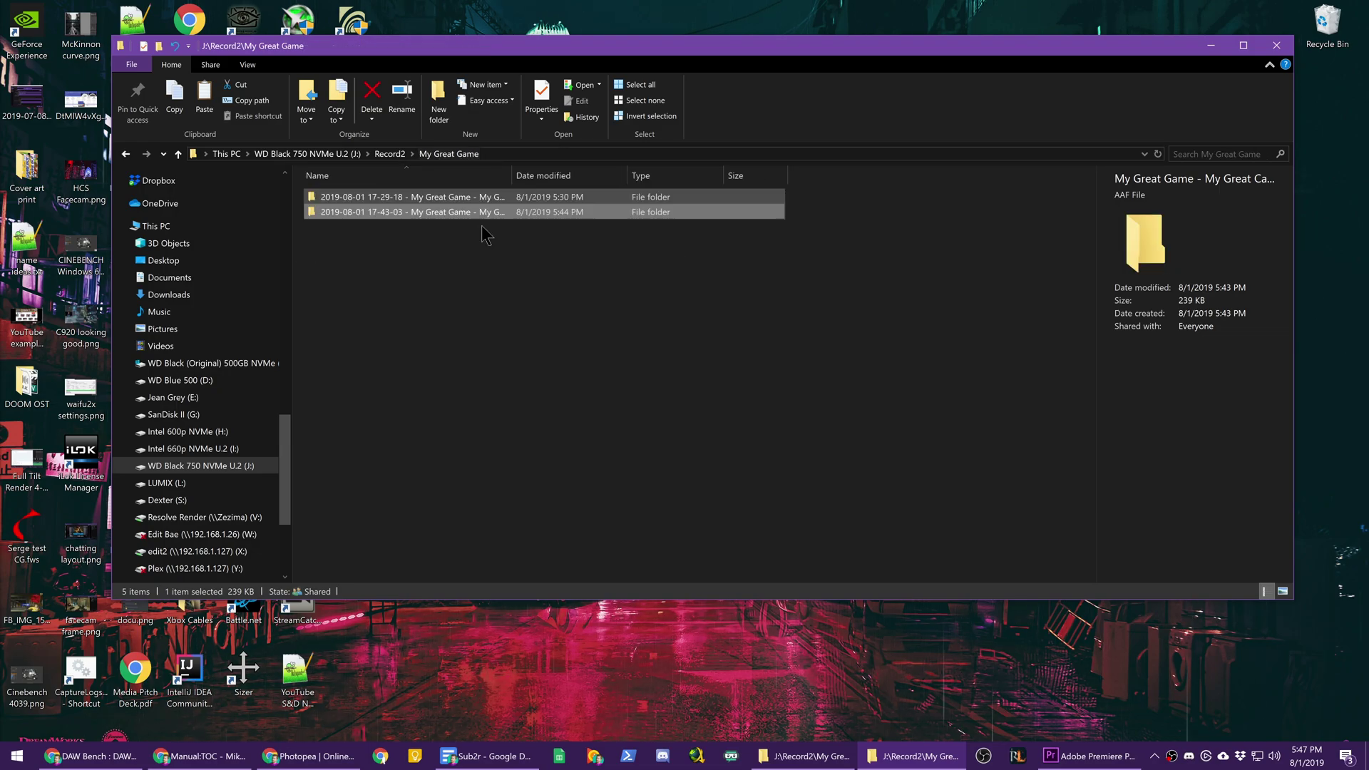
{"action": "double_click", "coordinate": [455, 210]}
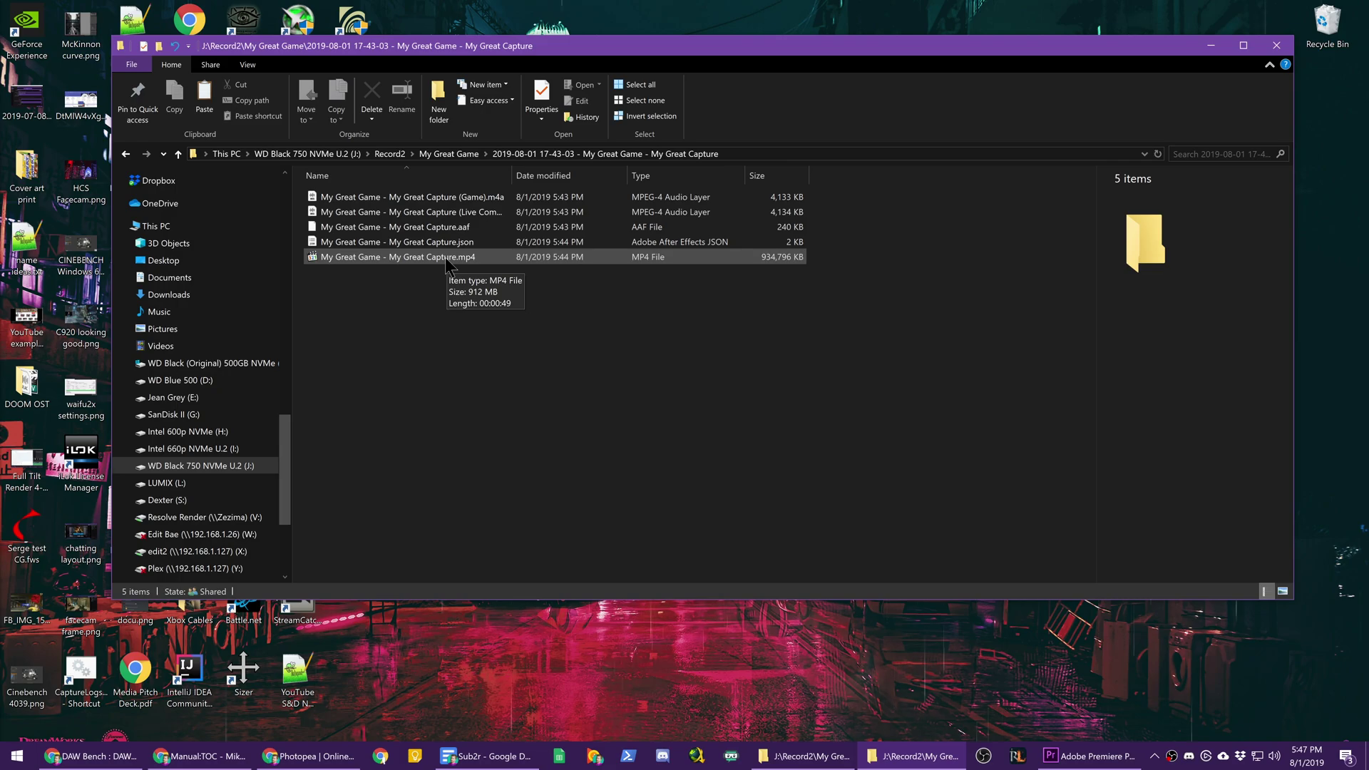
{"action": "left_click", "coordinate": [446, 257]}
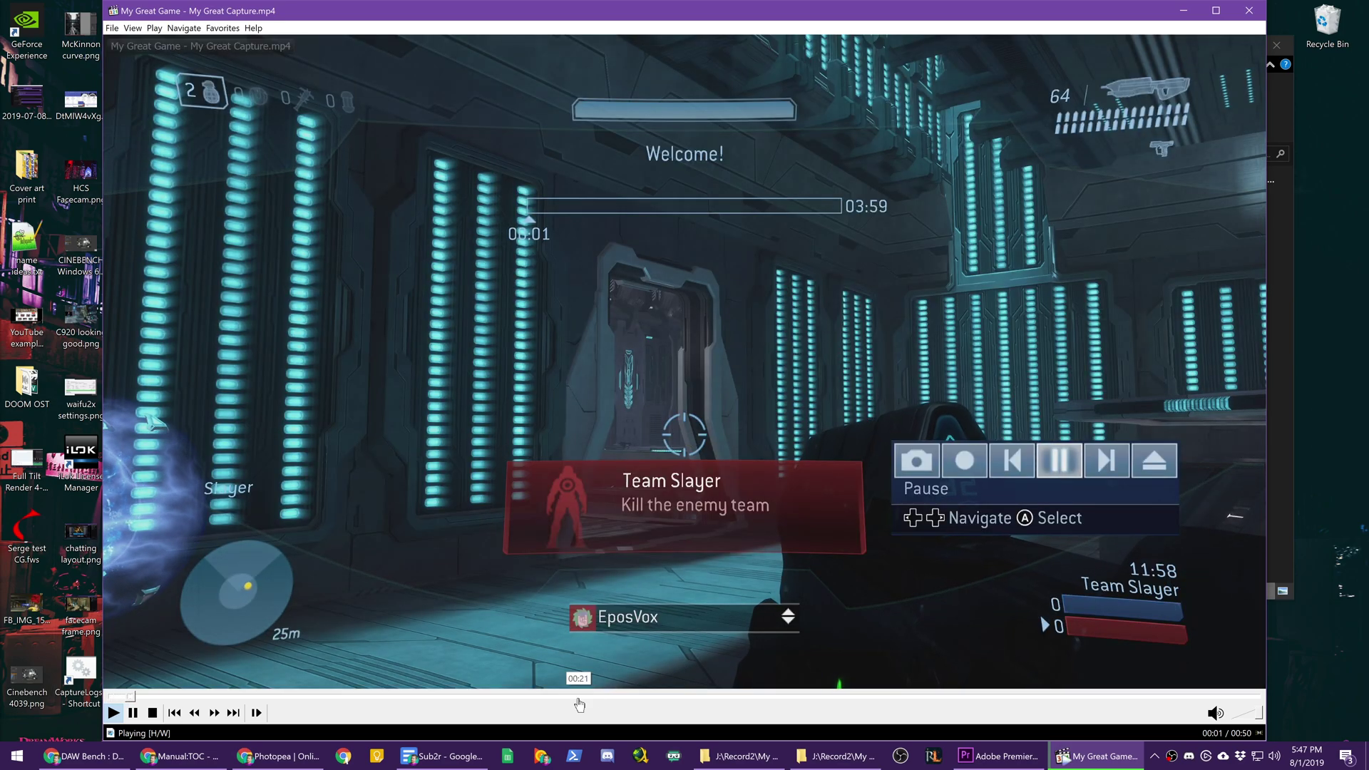
{"action": "key", "text": "space"}
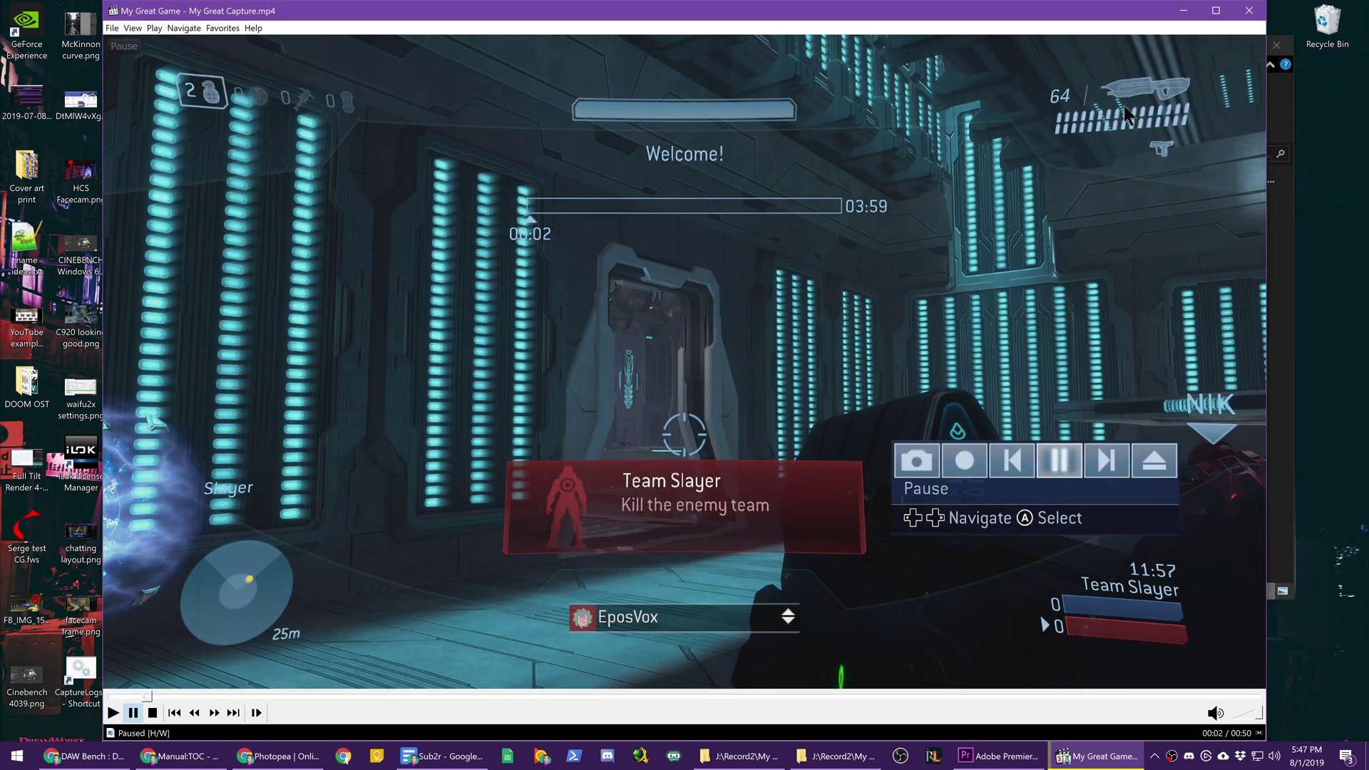
{"action": "left_click", "coordinate": [1248, 10]}
Step: Widen the Name column to read the game audio, commentary and AAF names, then bring up Premiere
{"action": "left_click", "coordinate": [478, 197]}
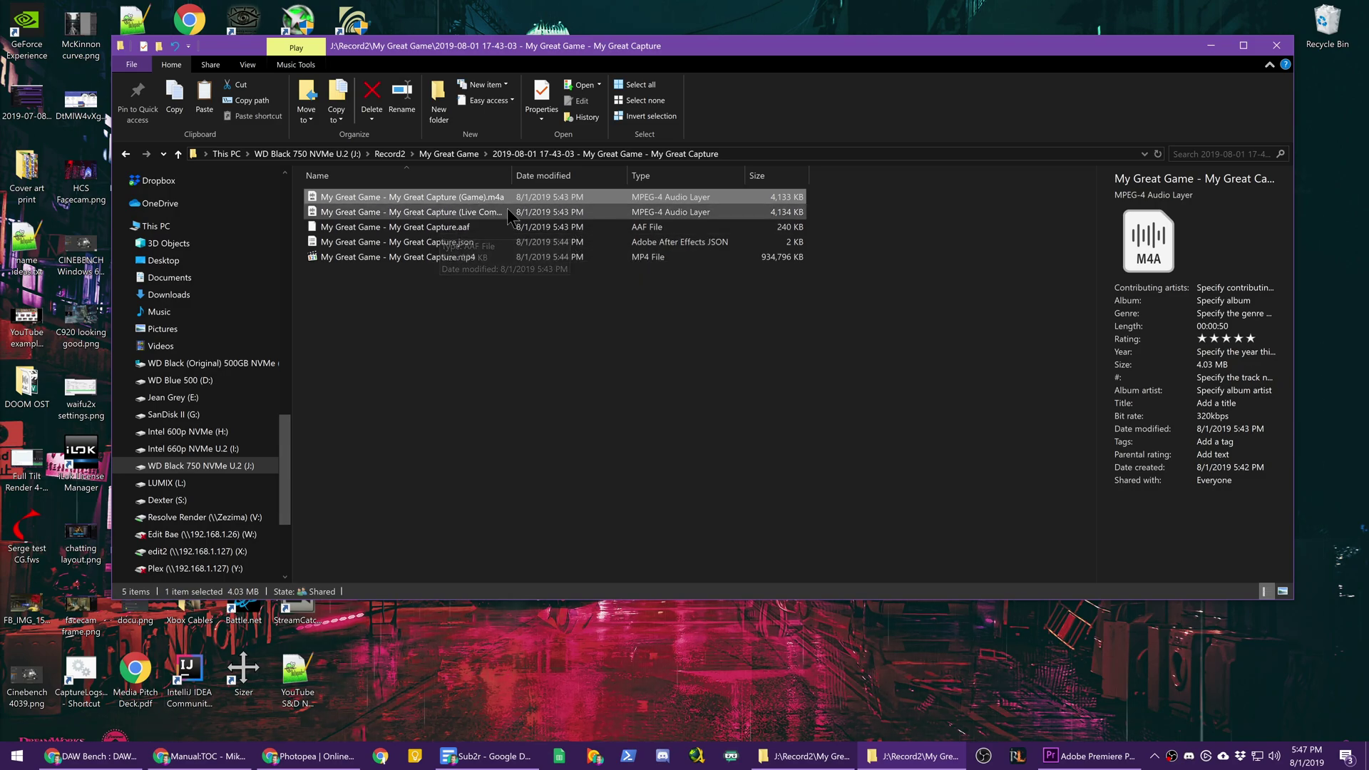
{"action": "left_click", "coordinate": [510, 214]}
{"action": "left_click_drag", "start_coordinate": [512, 176], "coordinate": [571, 175]}
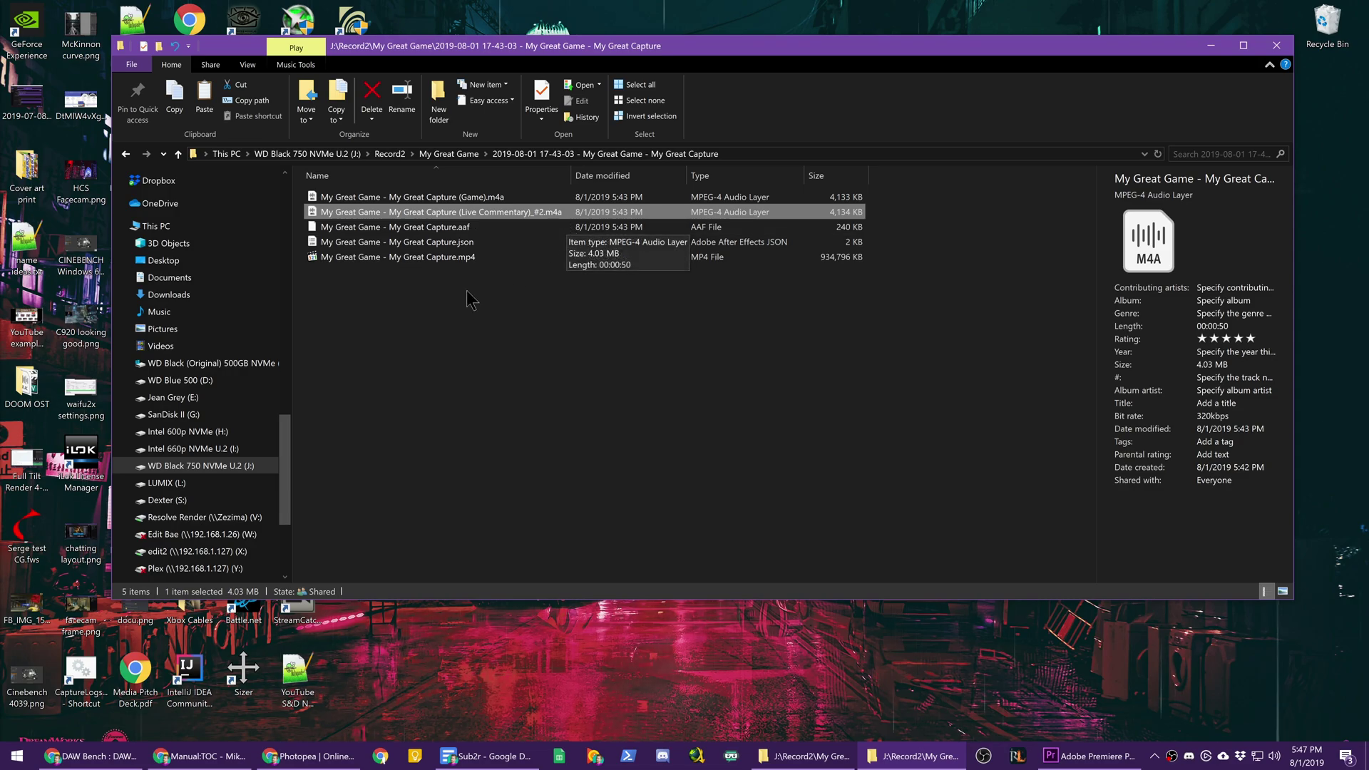
{"action": "left_click", "coordinate": [642, 226]}
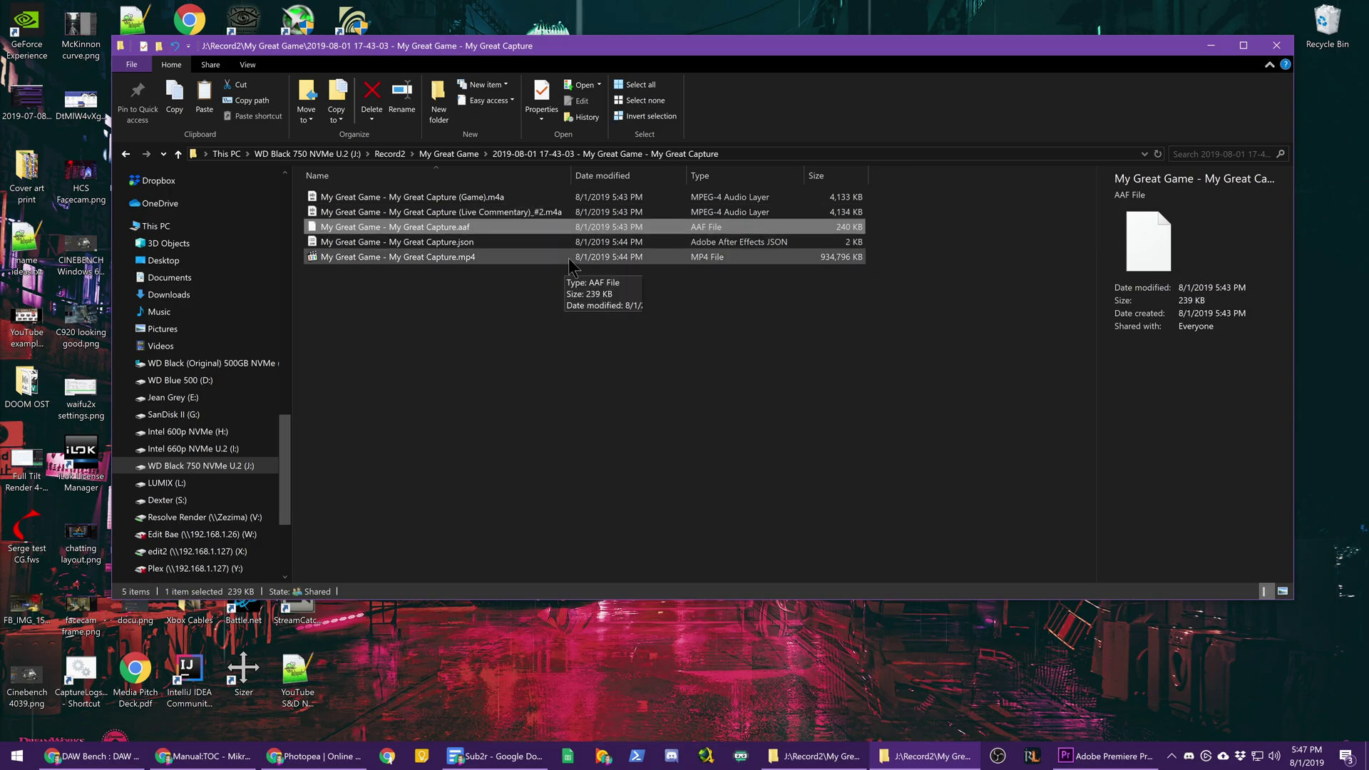
{"action": "left_click", "coordinate": [1112, 757]}
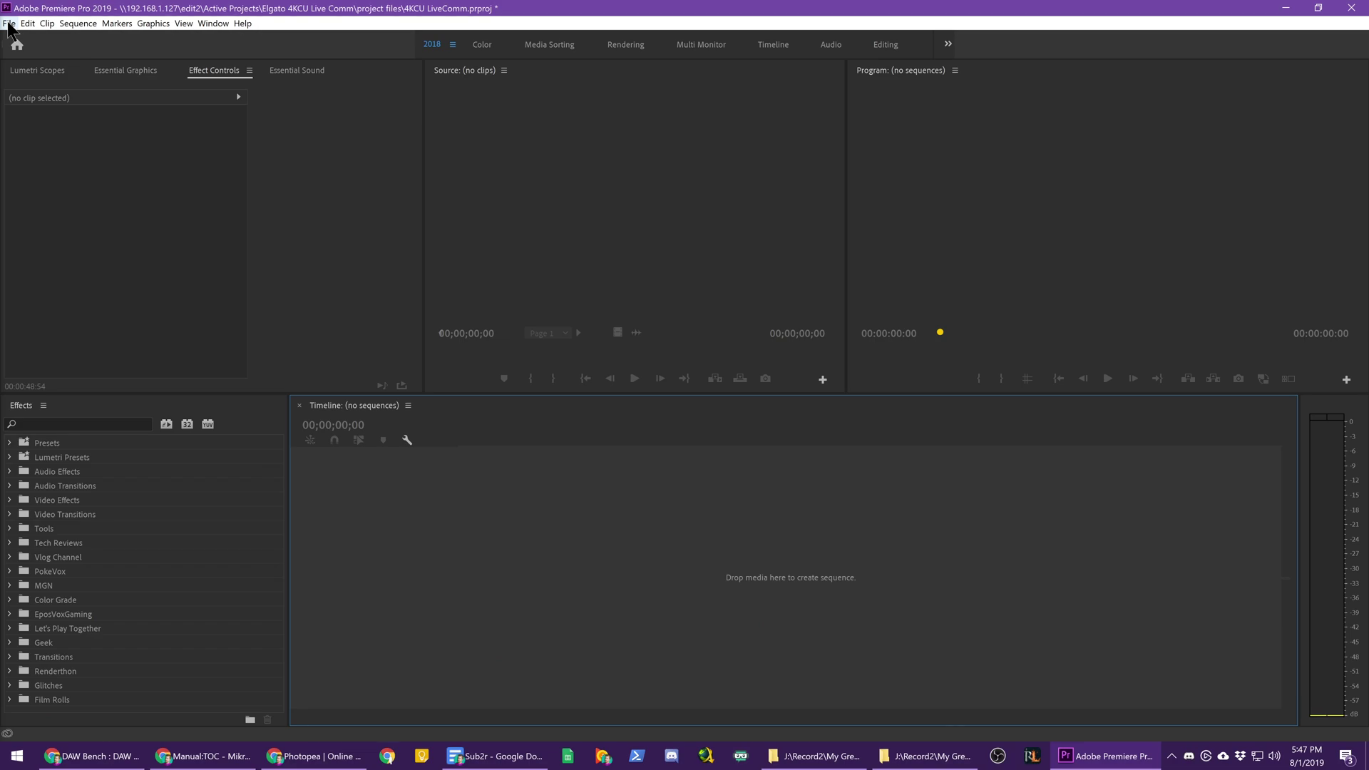
Step: Import My Great Game - My Great Capture.aaf into the project
{"action": "left_click", "coordinate": [9, 24]}
{"action": "left_click", "coordinate": [110, 336]}
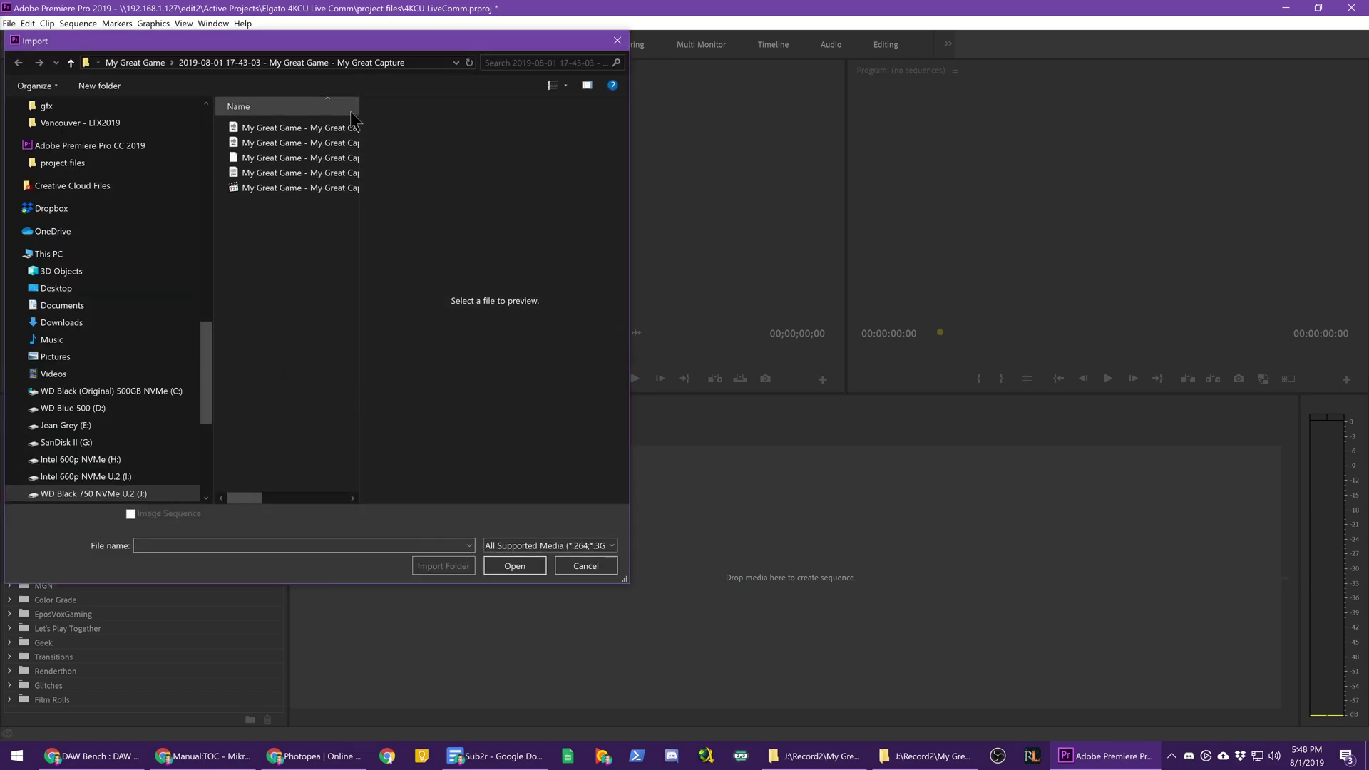
{"action": "left_click_drag", "start_coordinate": [361, 114], "coordinate": [461, 114]}
{"action": "left_click", "coordinate": [369, 161]}
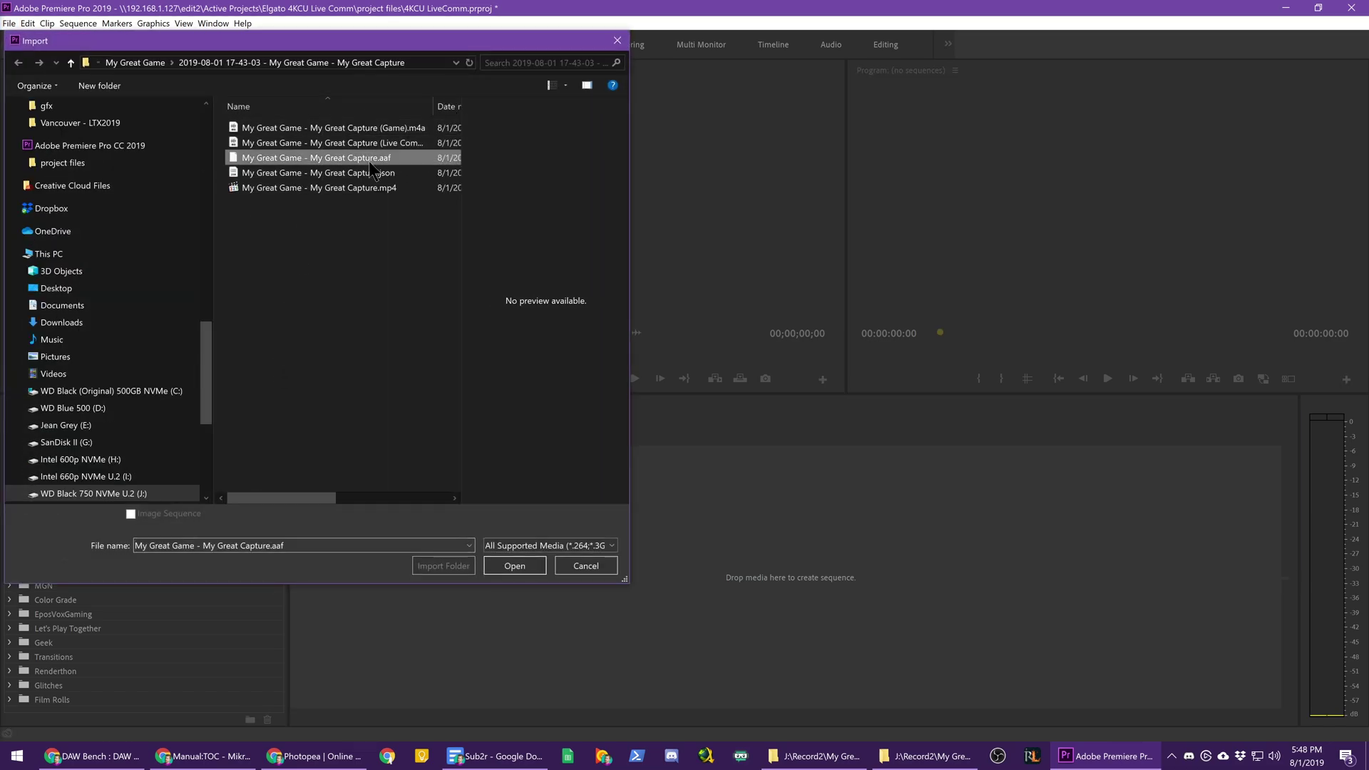
{"action": "left_click", "coordinate": [499, 567]}
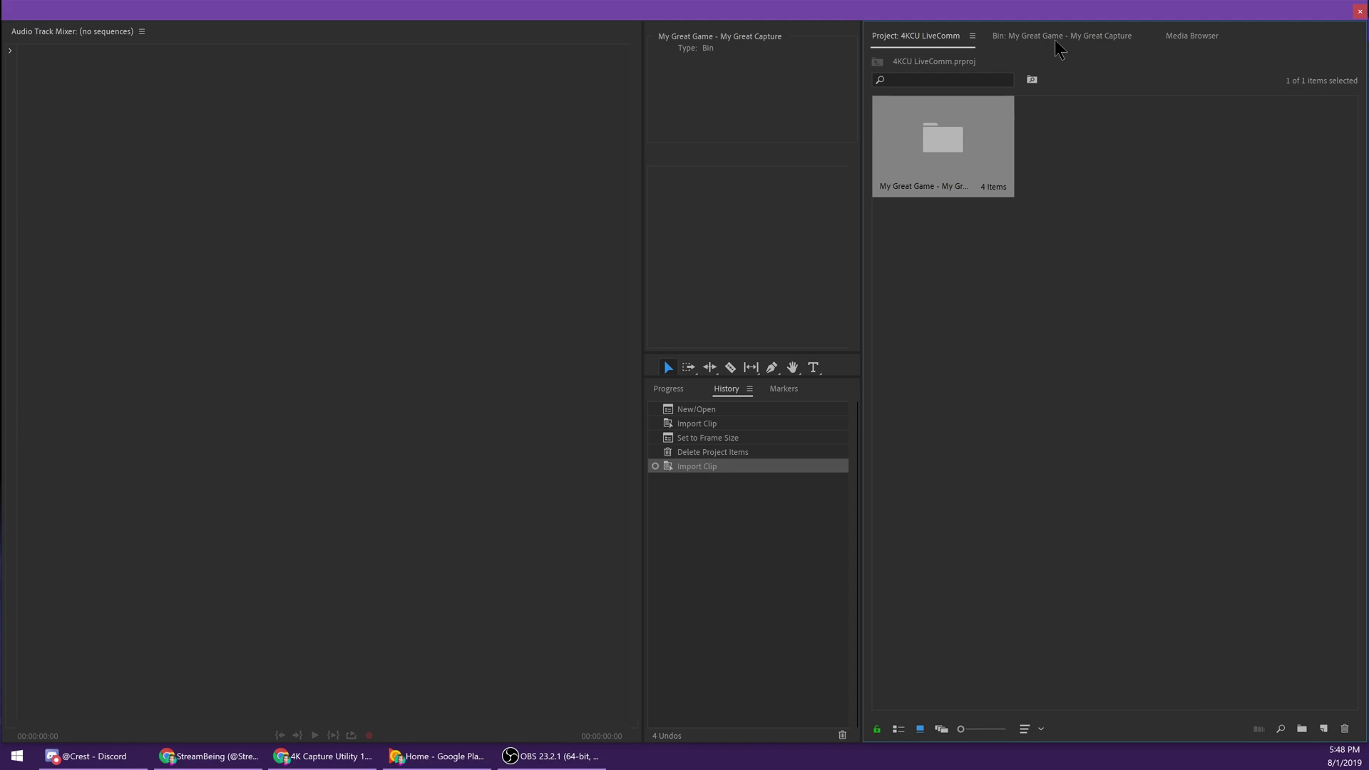
Step: Open the imported capture bin and its synced sequence
{"action": "left_click", "coordinate": [1055, 38]}
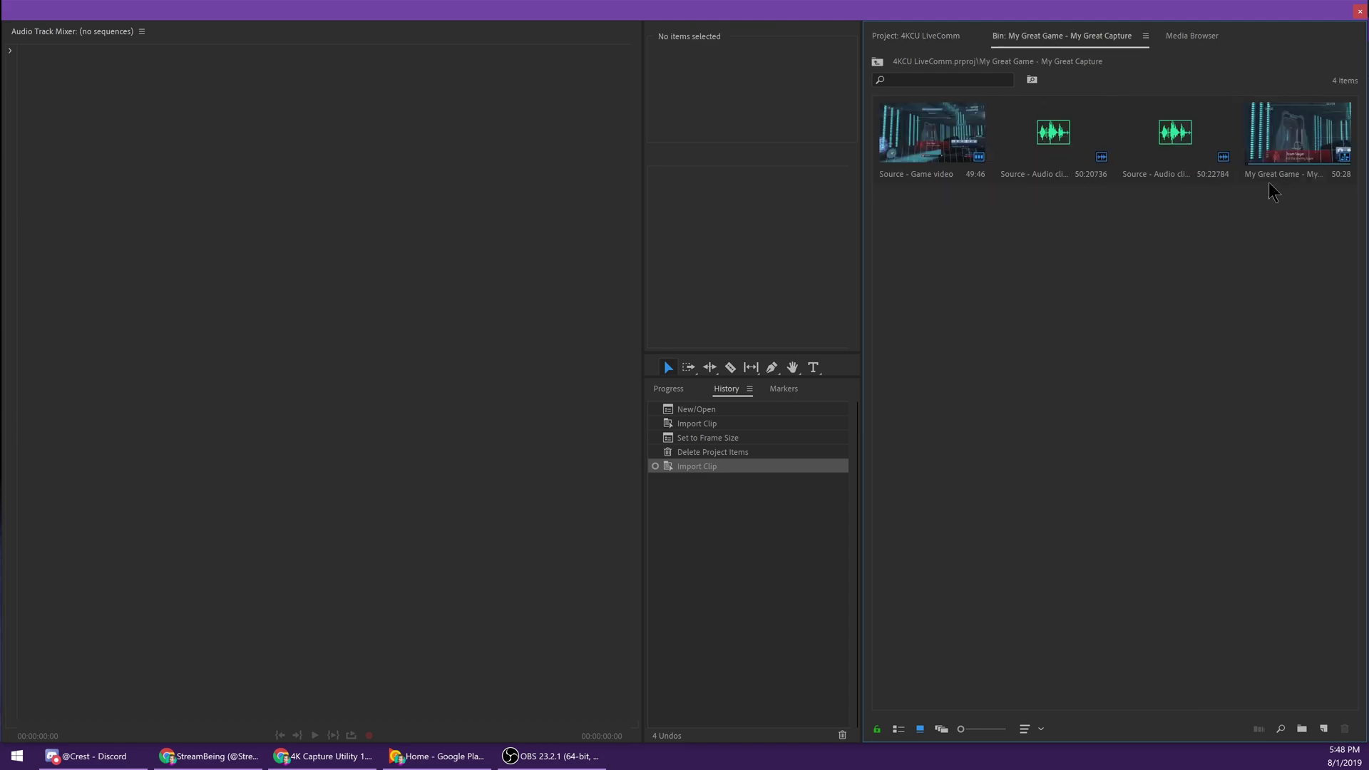
{"action": "mouse_move", "coordinate": [1268, 183]}
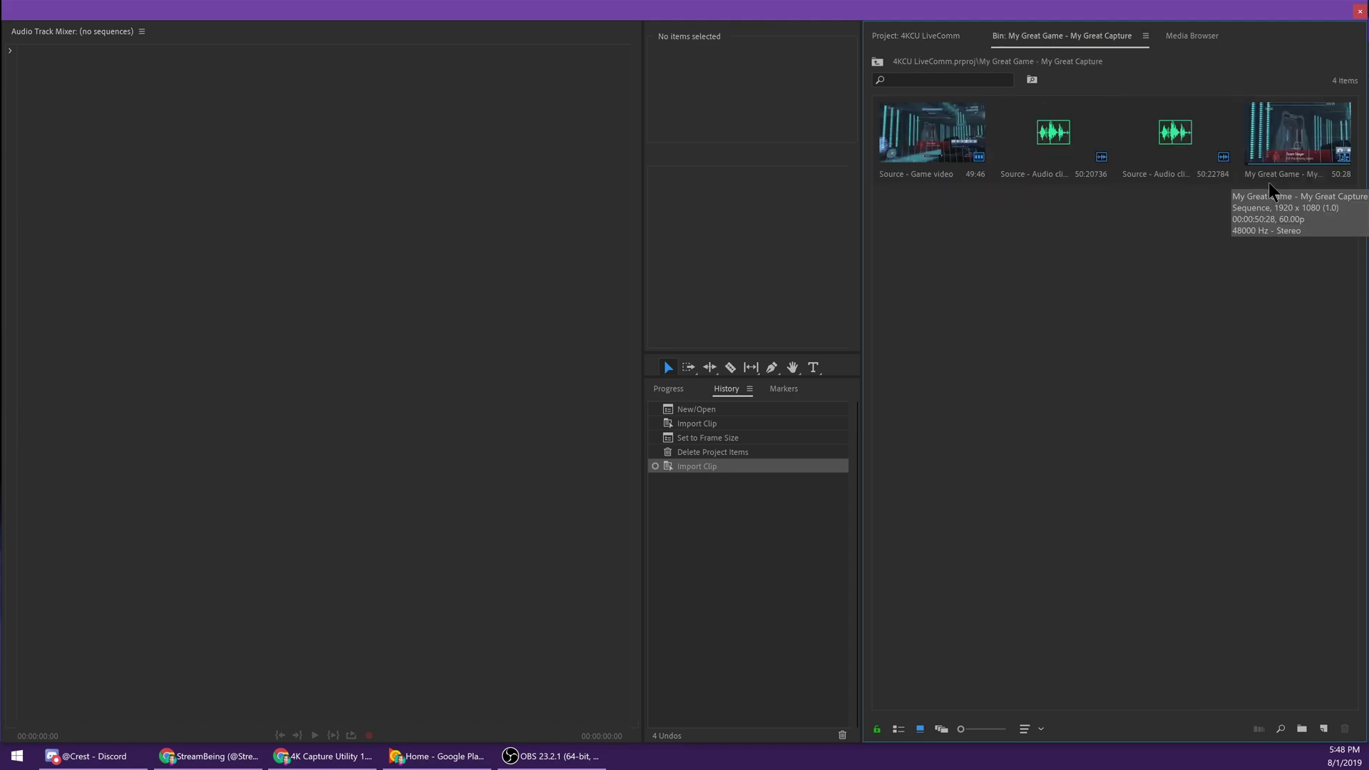
{"action": "double_click", "coordinate": [1302, 147]}
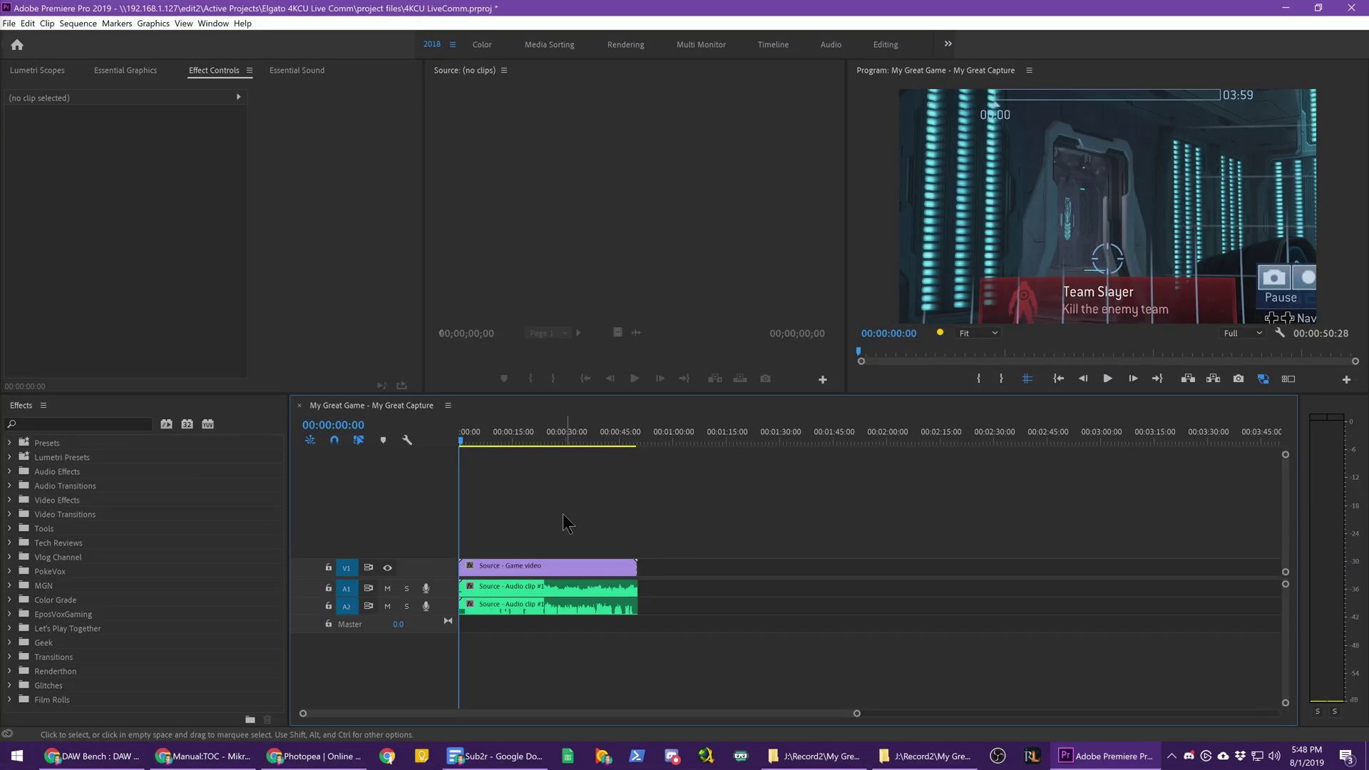
{"action": "left_click", "coordinate": [520, 570]}
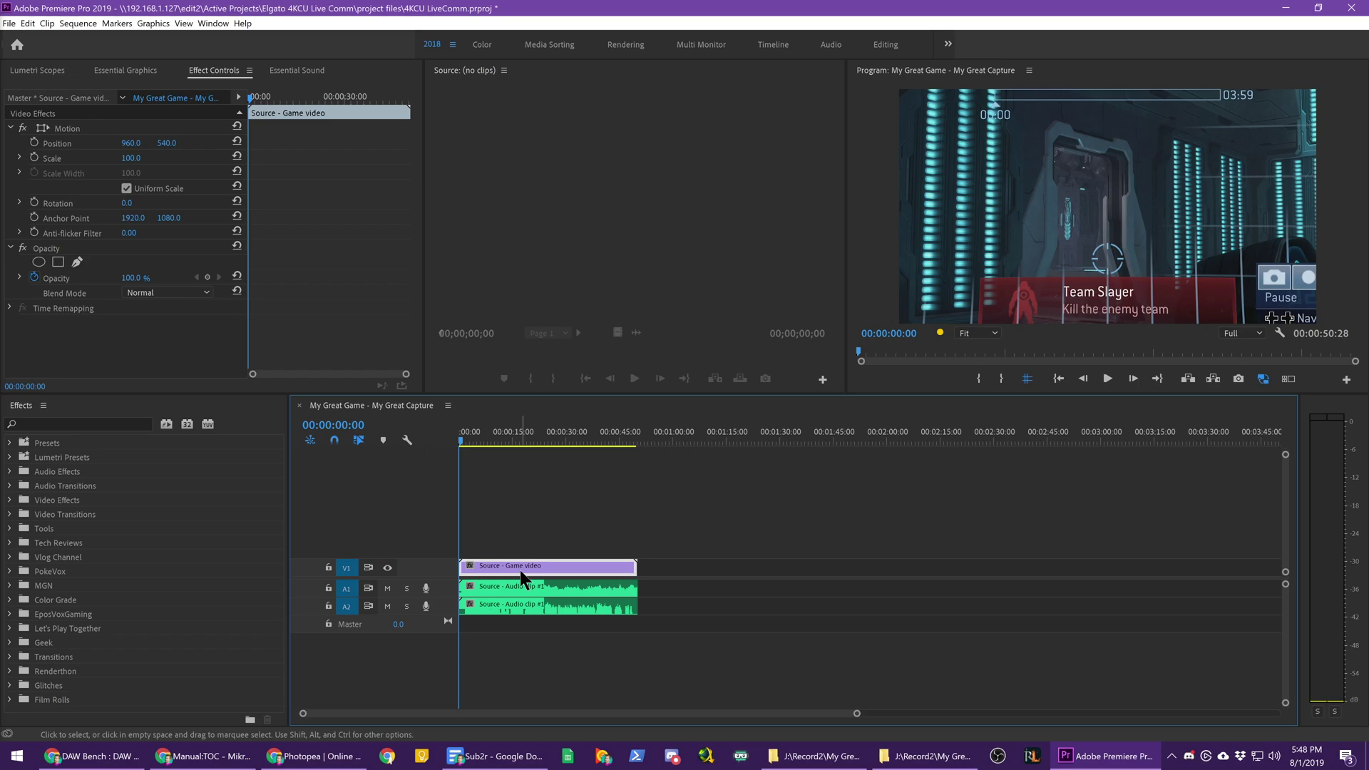
{"action": "key", "text": "ctrl+s"}
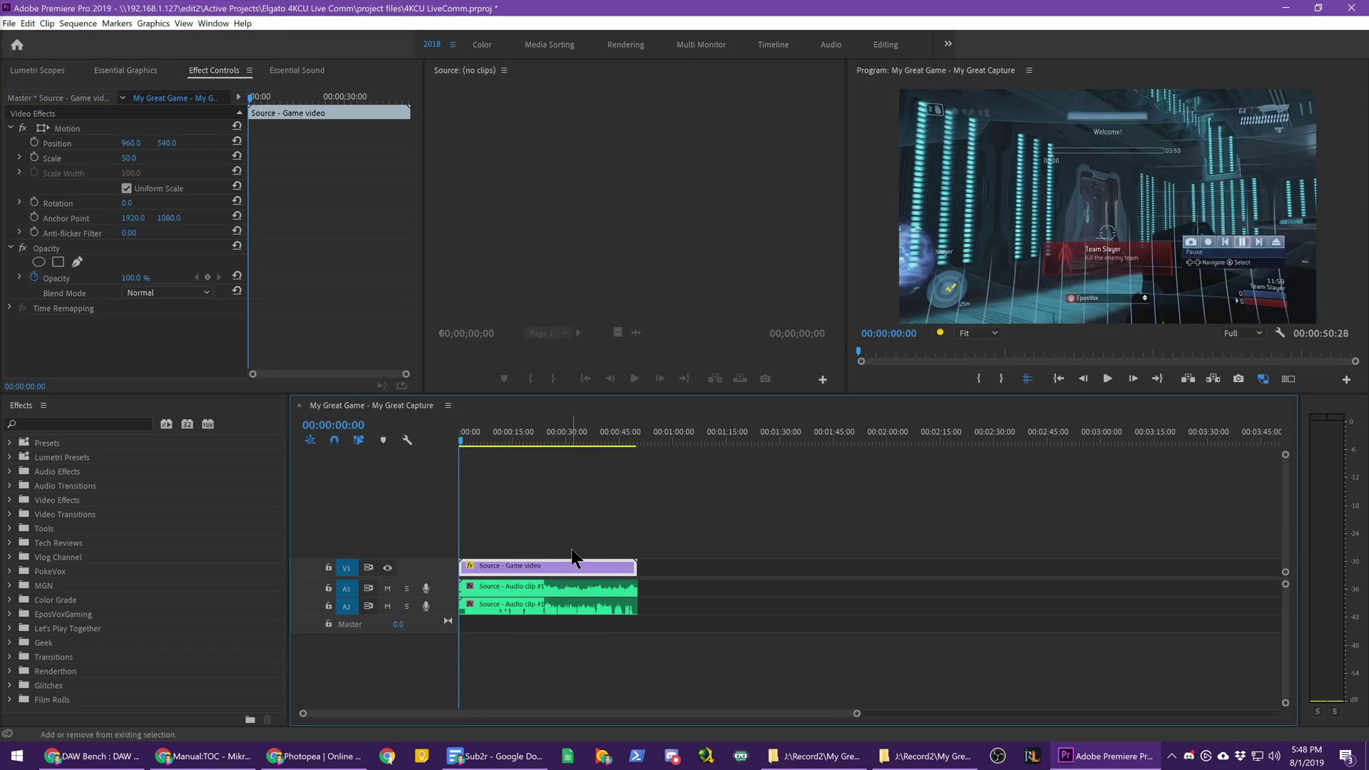
{"action": "double_click", "coordinate": [449, 589]}
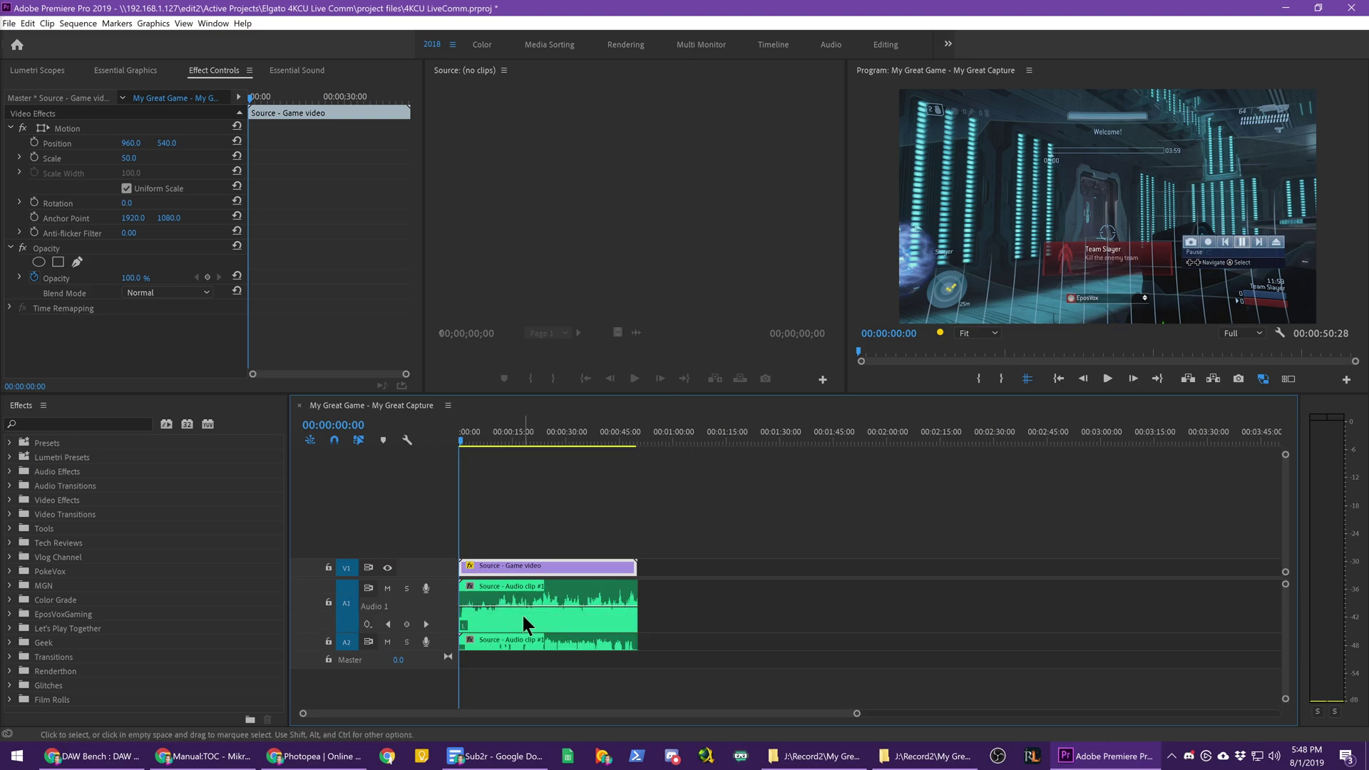
{"action": "double_click", "coordinate": [447, 644]}
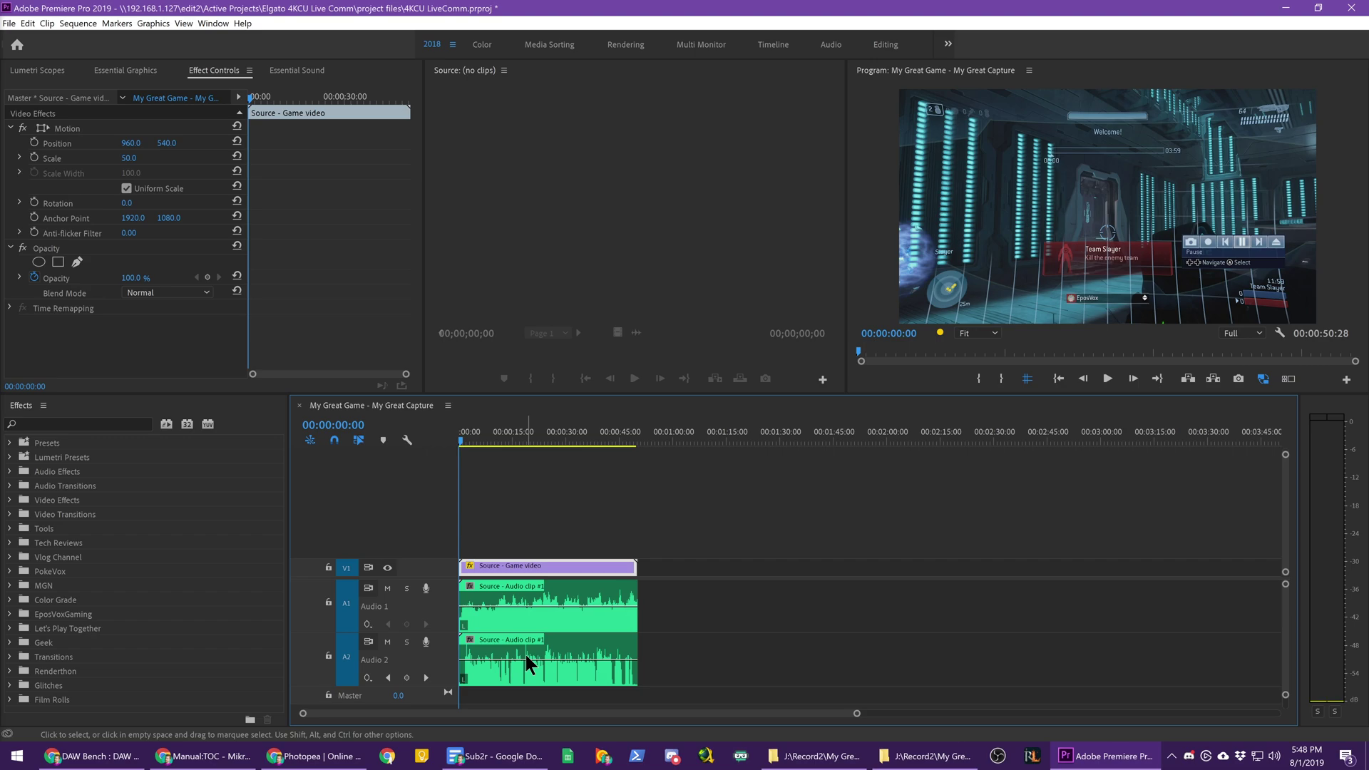
{"action": "scroll", "coordinate": [623, 587], "scroll_direction": "up", "scroll_amount": 8}
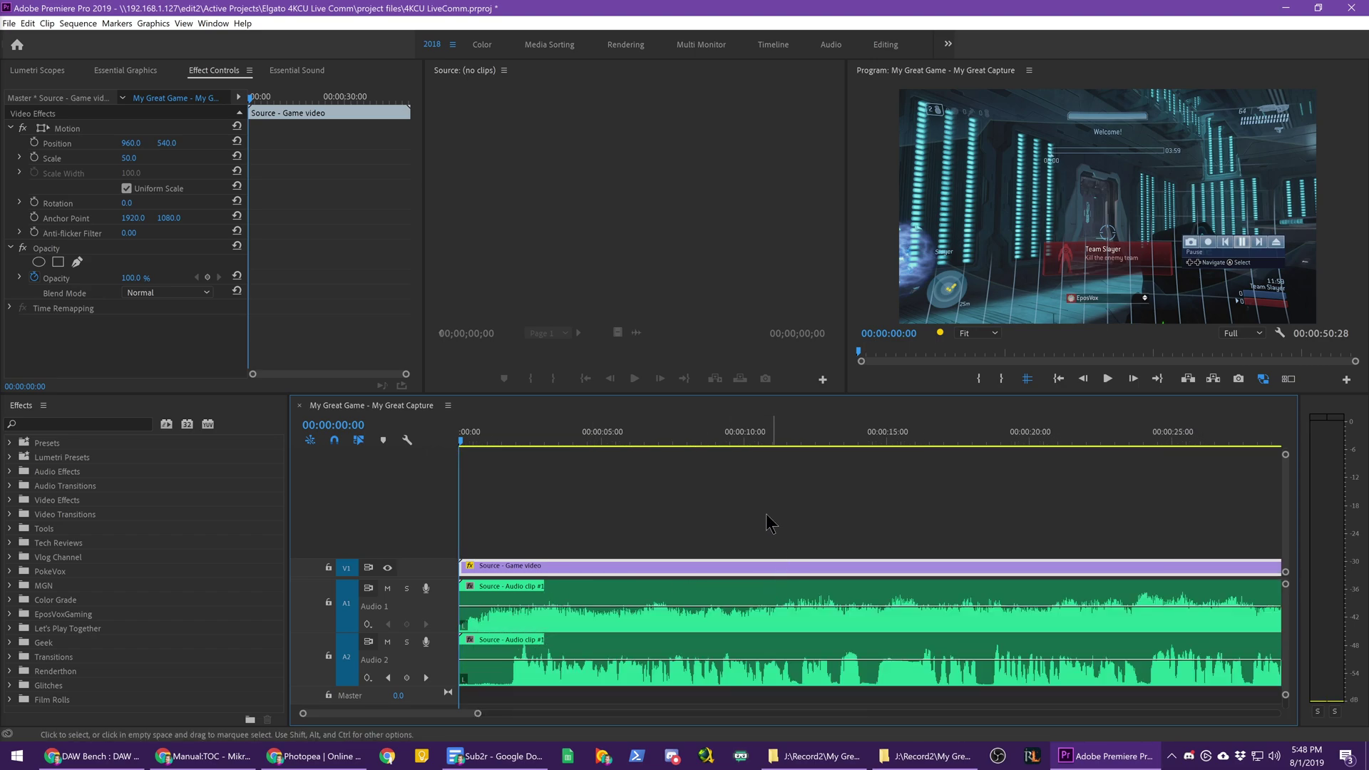
{"action": "scroll", "coordinate": [899, 538], "scroll_direction": "down", "scroll_amount": 5}
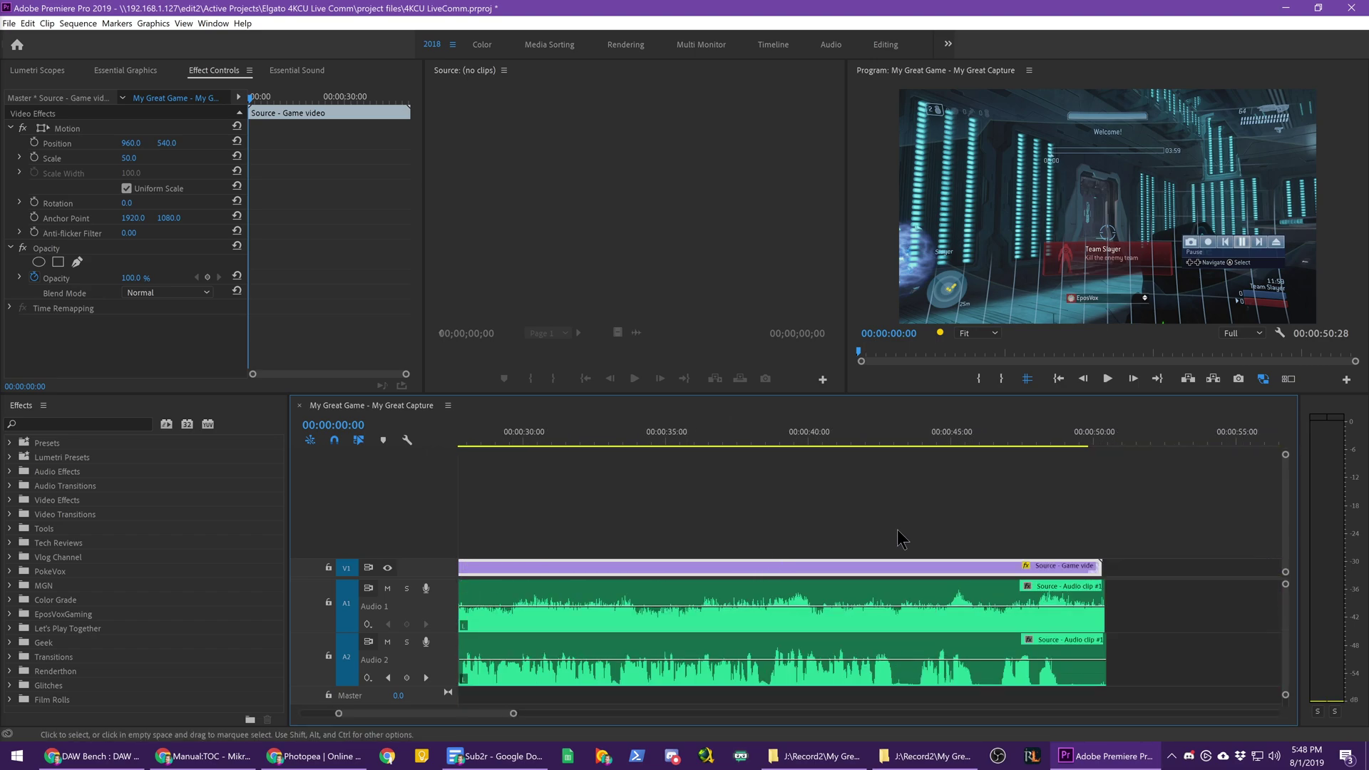
{"action": "left_click", "coordinate": [1066, 446]}
{"action": "scroll", "coordinate": [984, 549], "scroll_direction": "up", "scroll_amount": 6}
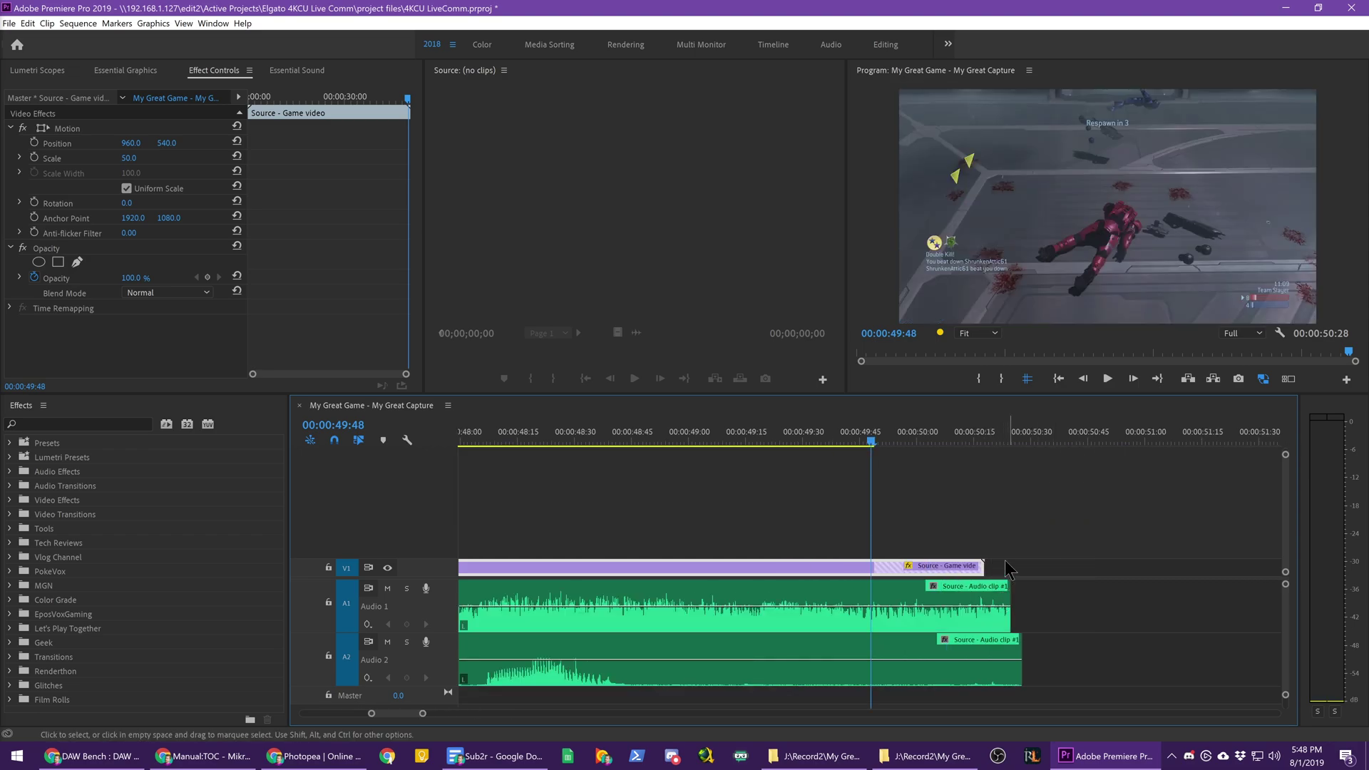
{"action": "left_click", "coordinate": [928, 437]}
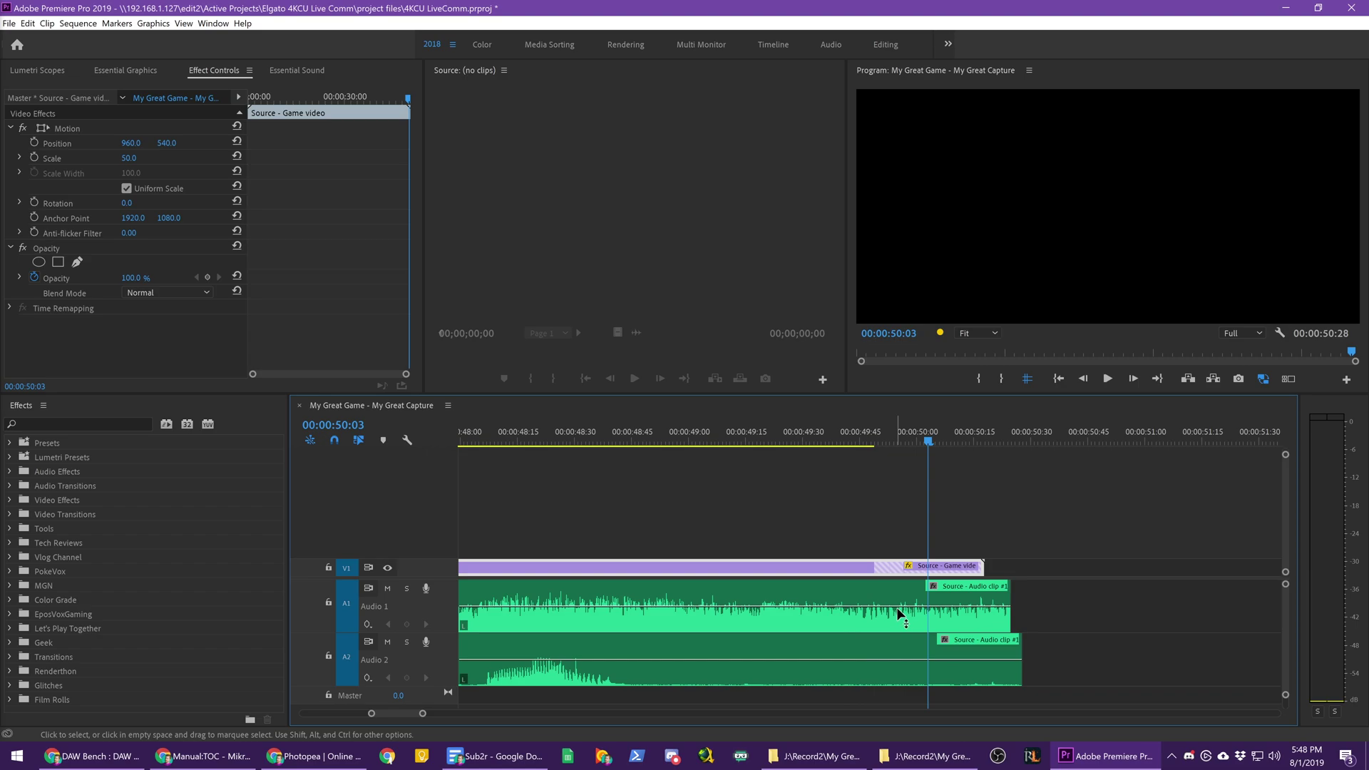
{"action": "scroll", "coordinate": [884, 534], "scroll_direction": "down", "scroll_amount": 8}
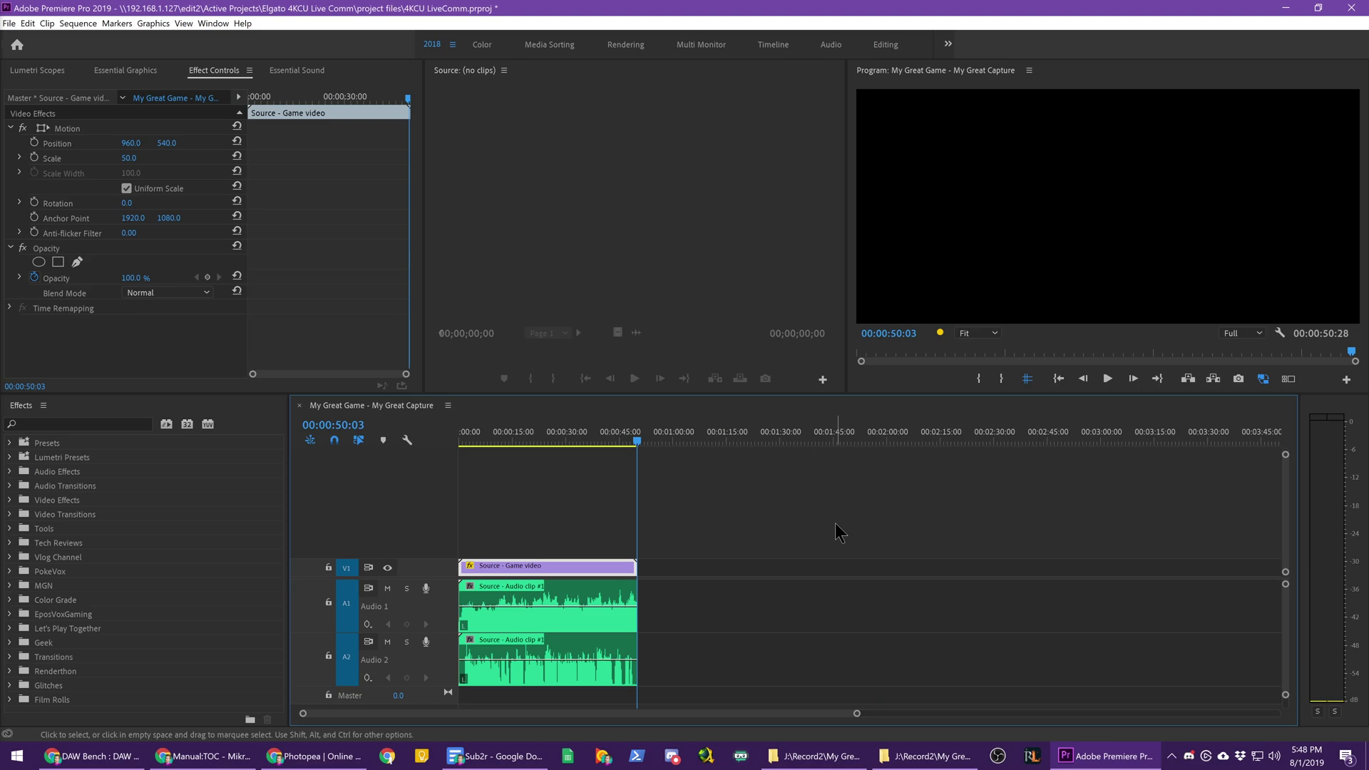
{"action": "left_click", "coordinate": [462, 438]}
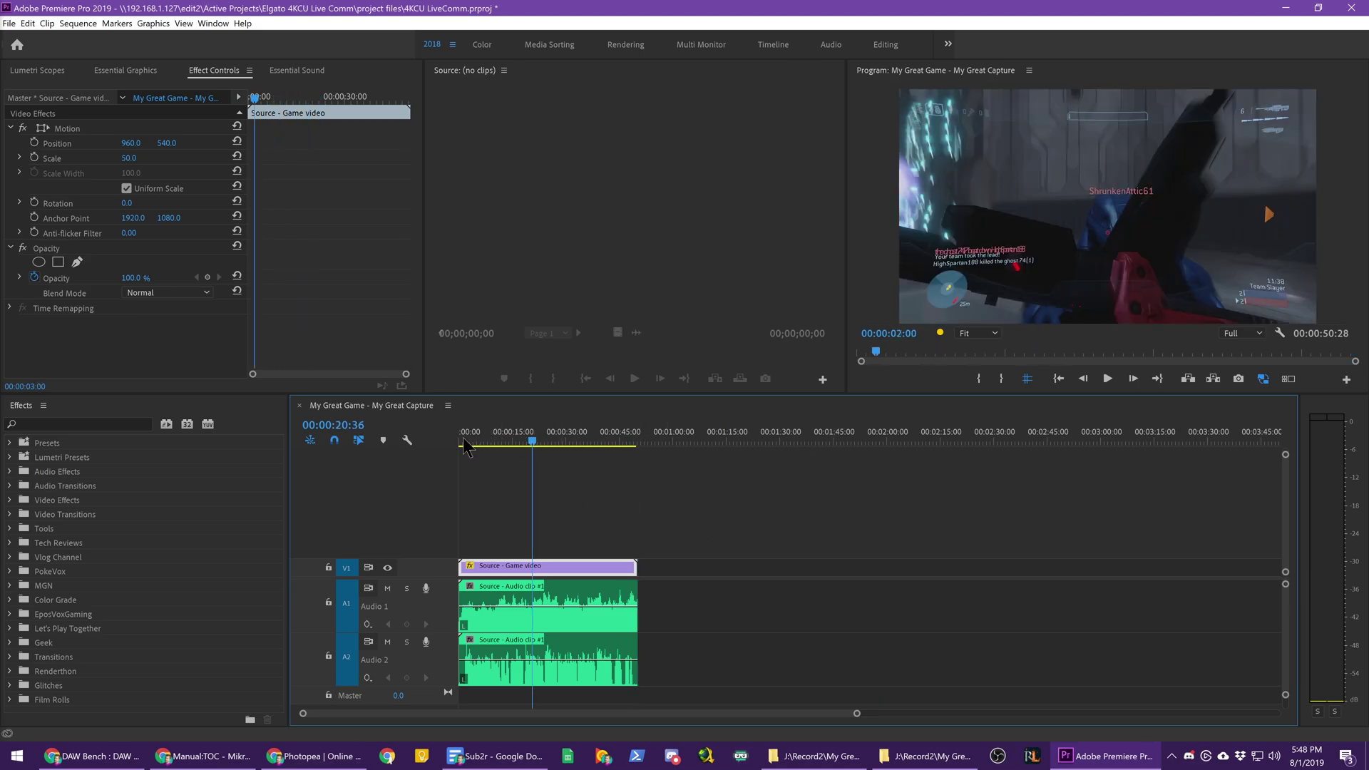
{"action": "scroll", "coordinate": [685, 569], "scroll_direction": "up", "scroll_amount": 5}
{"action": "left_click", "coordinate": [603, 625]}
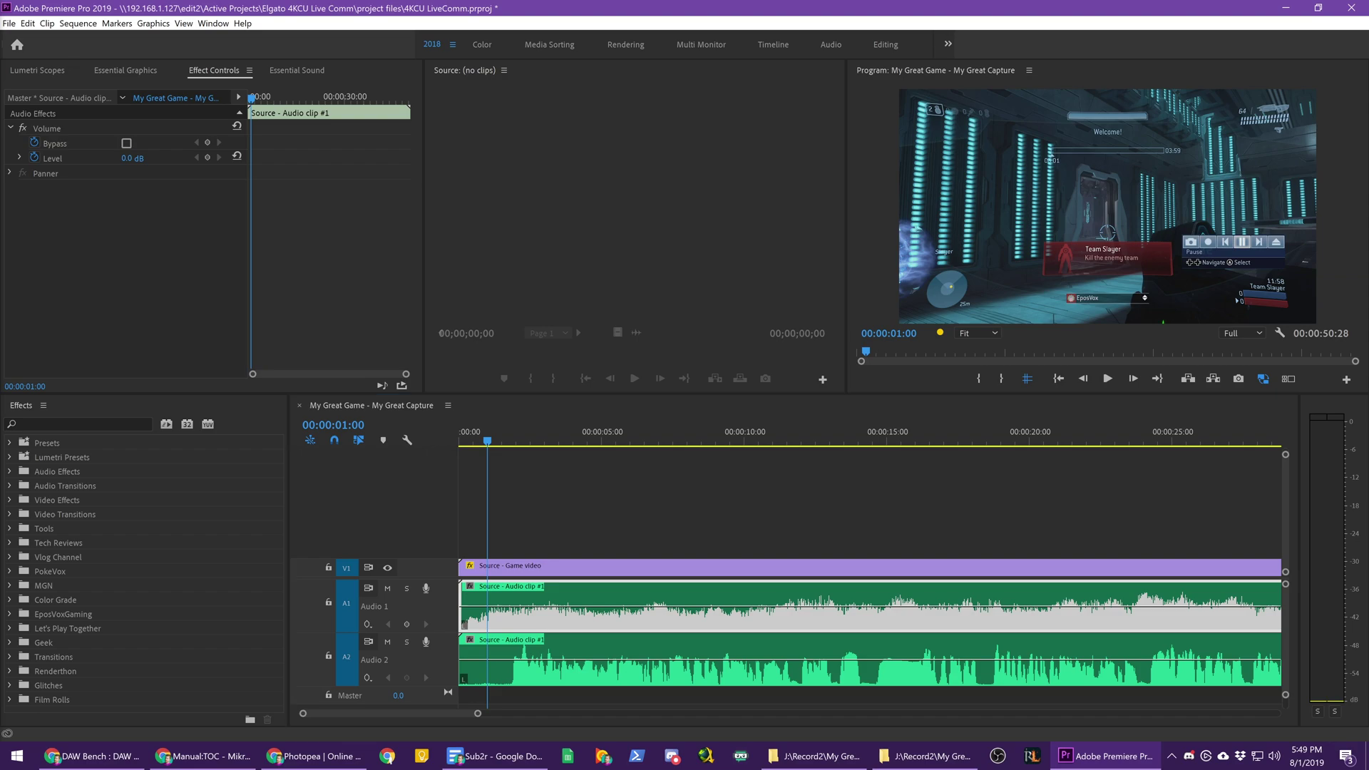
{"action": "left_click", "coordinate": [565, 675]}
{"action": "right_click", "coordinate": [570, 663]}
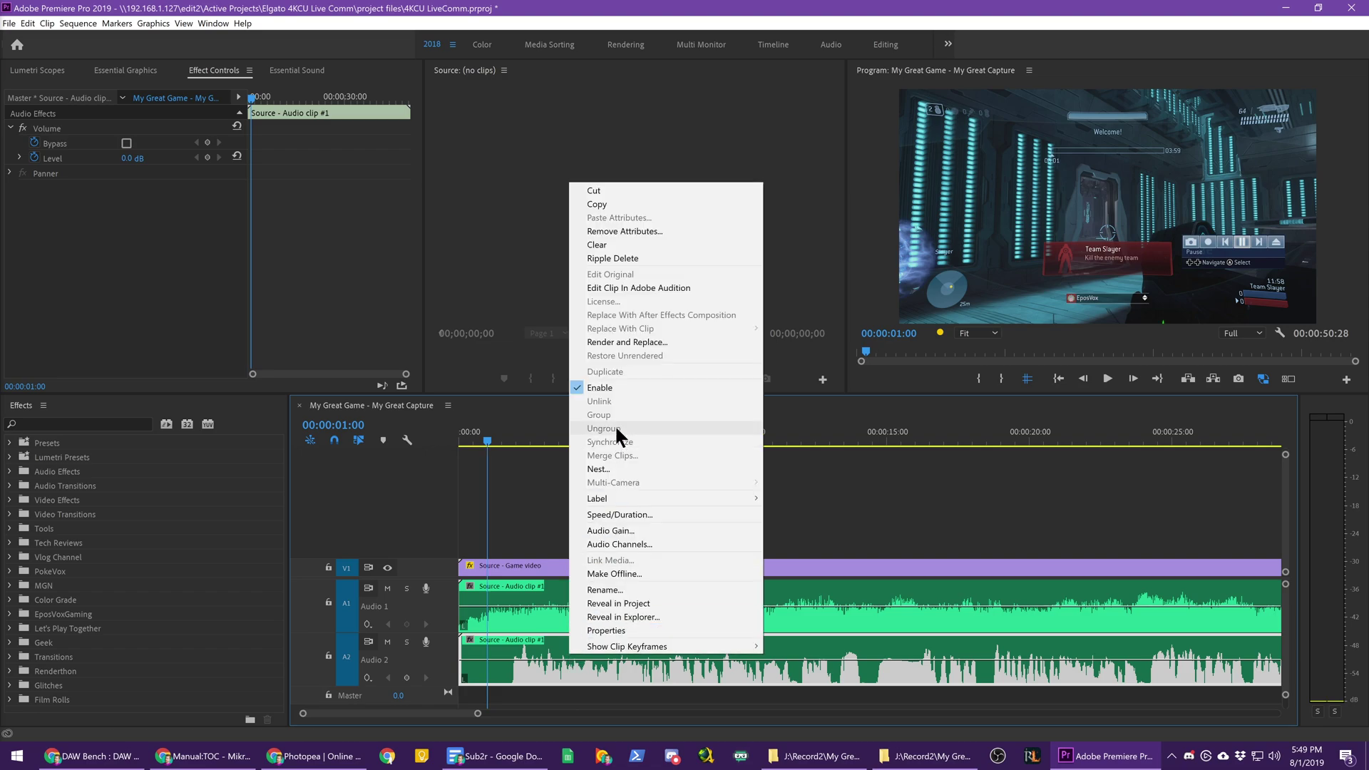
{"action": "left_click", "coordinate": [862, 606]}
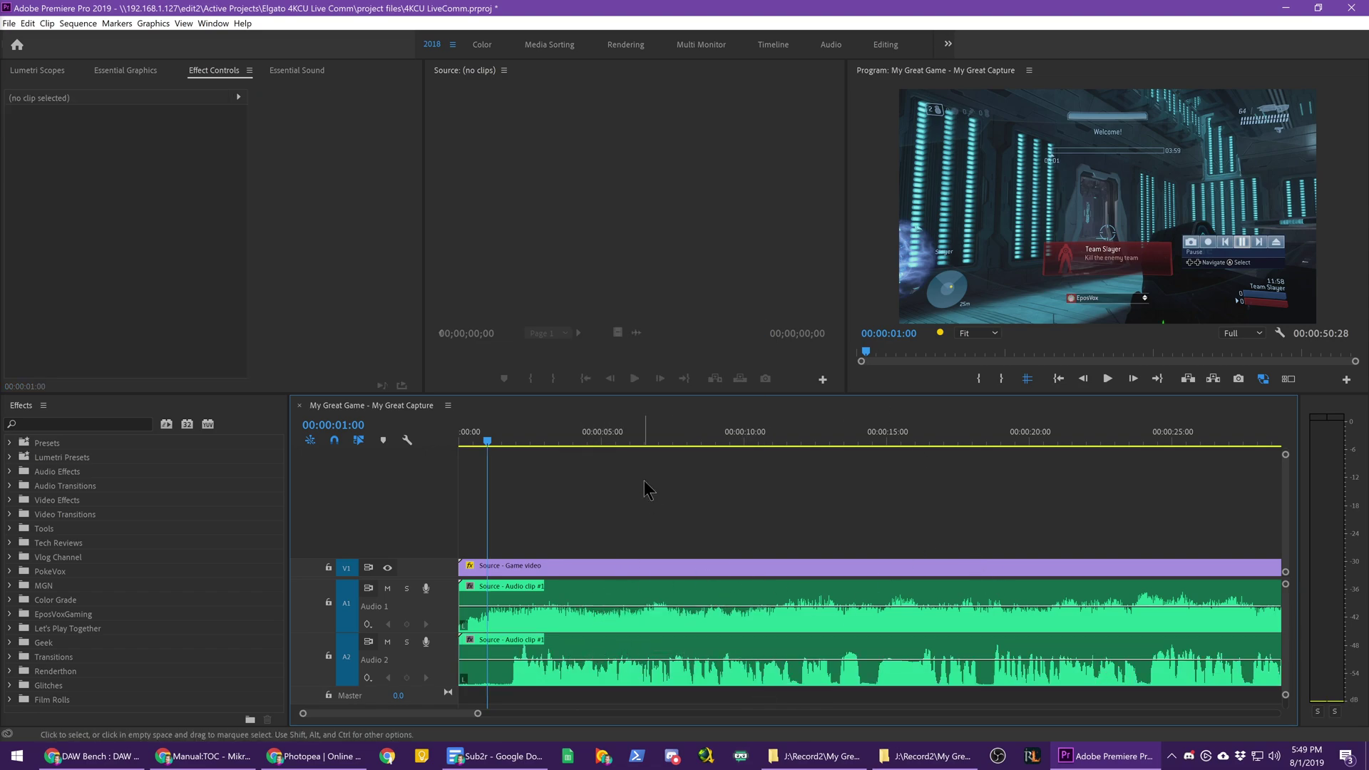
{"action": "key", "text": "minus"}
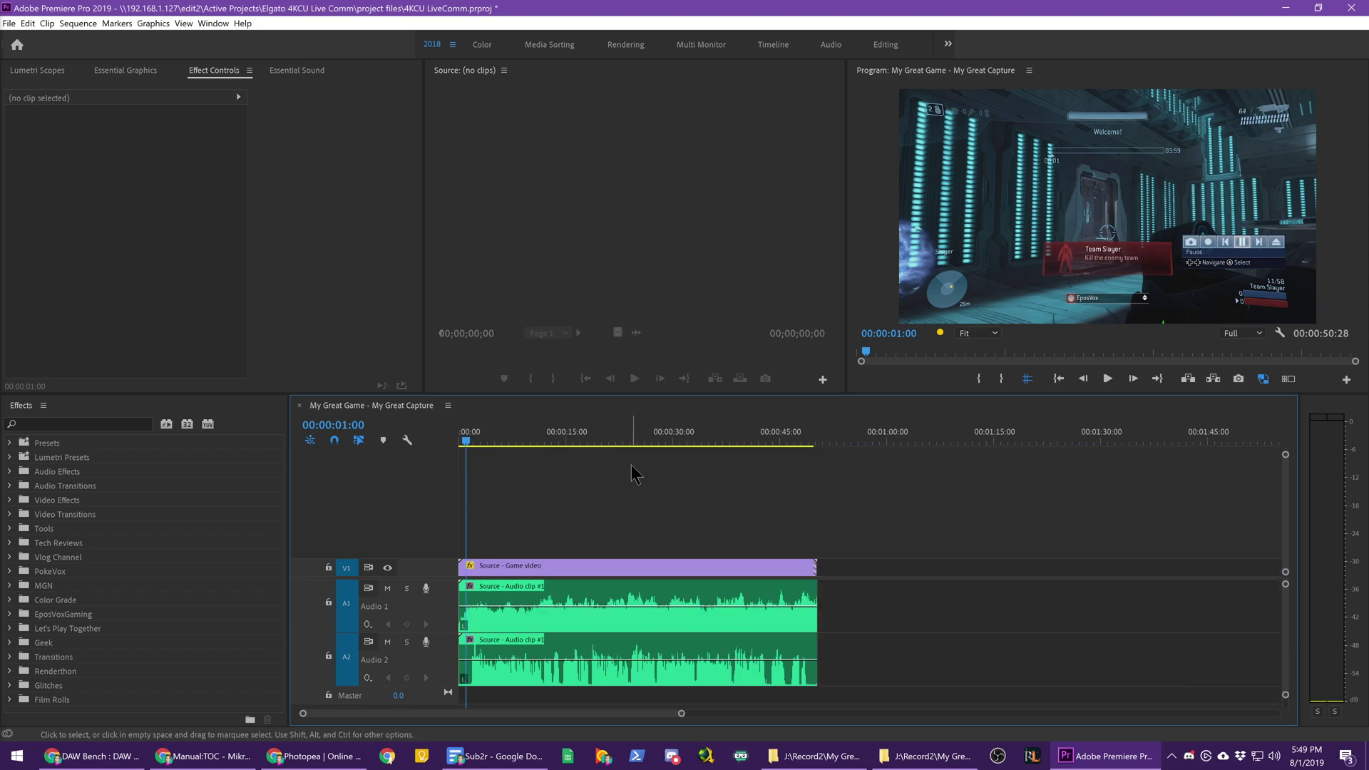
Step: Play the sequence, replay it with Audio 2 muted, and jump near the end
{"action": "key", "text": "space"}
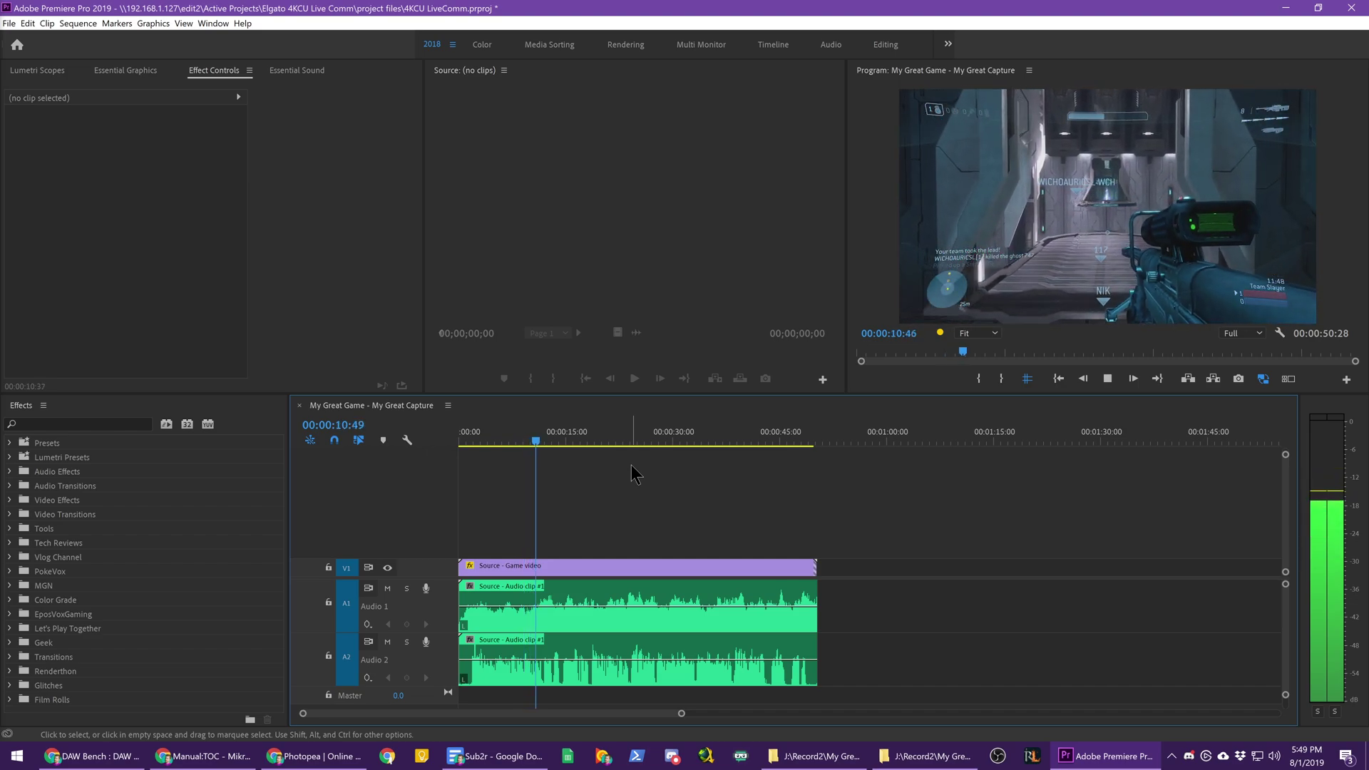
{"action": "key", "text": "space"}
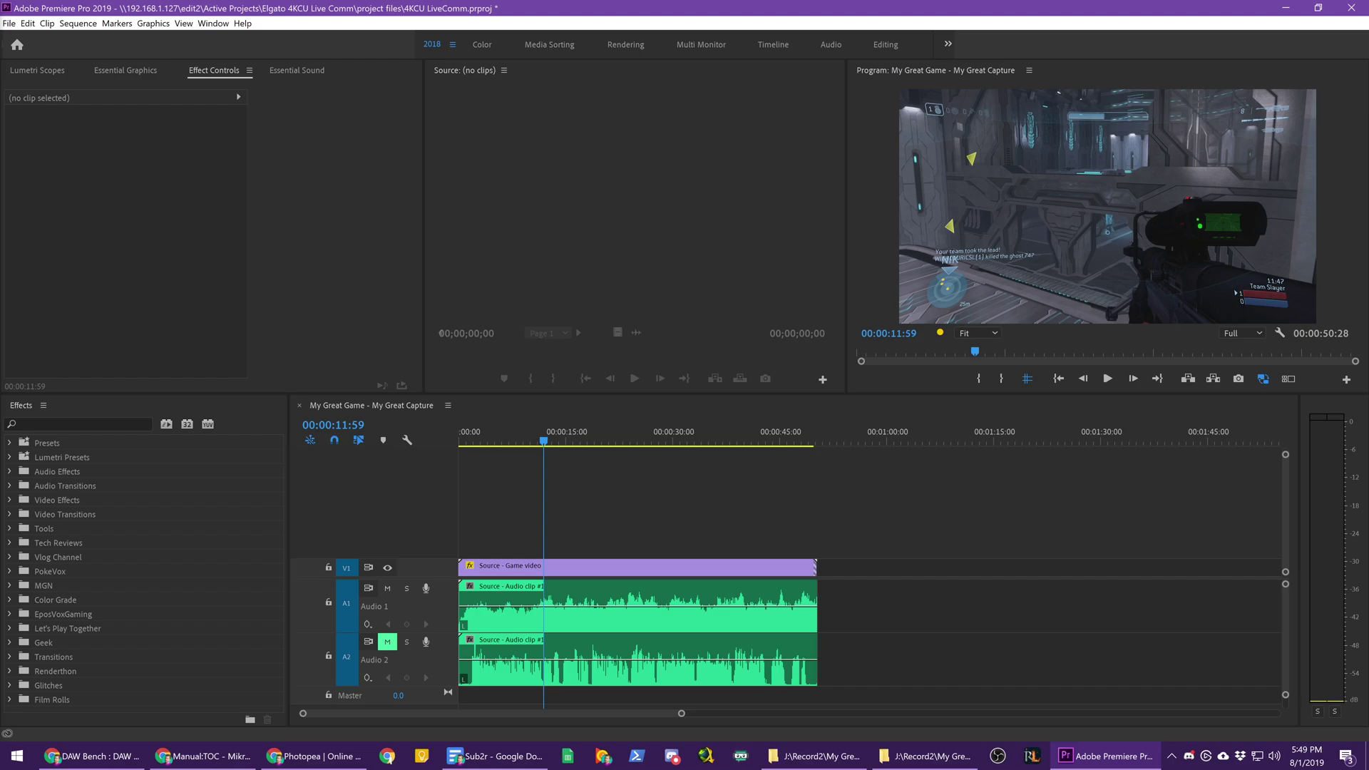
{"action": "left_click", "coordinate": [647, 548]}
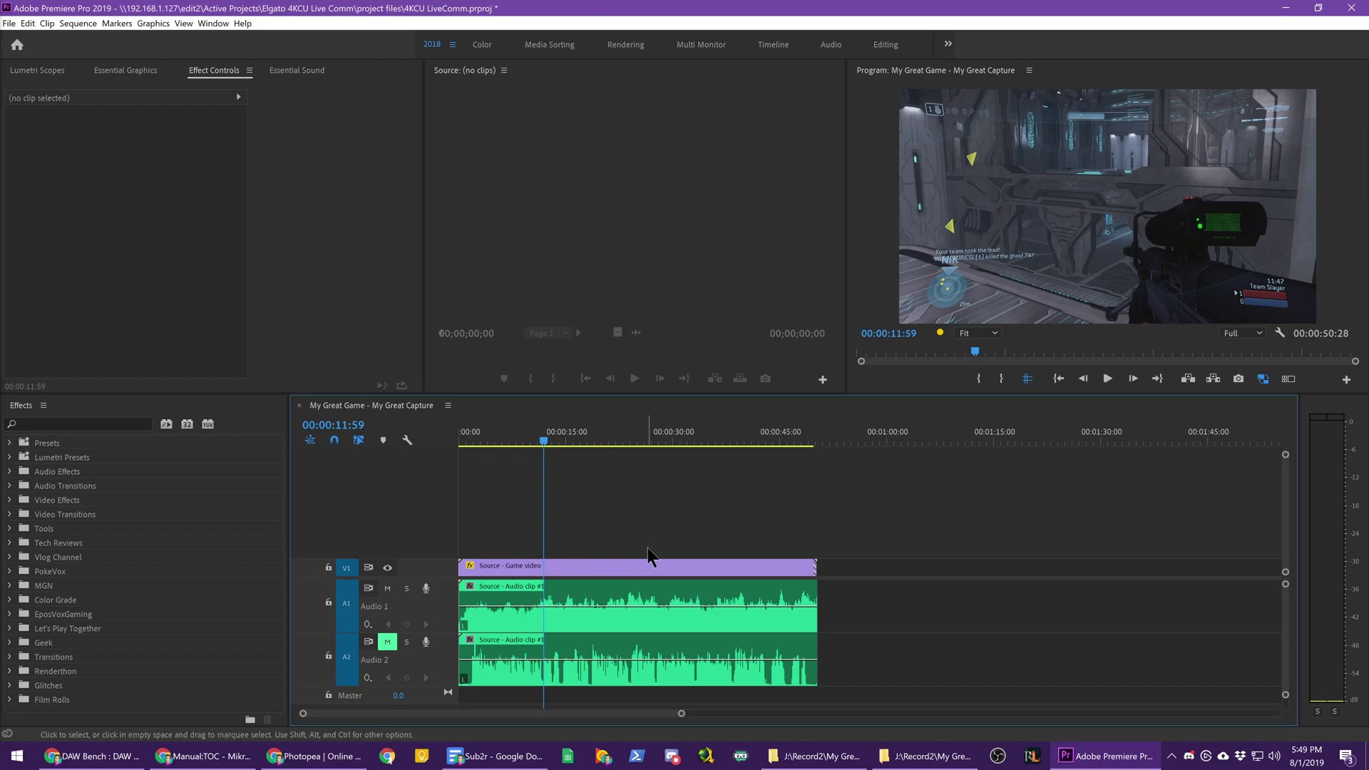
{"action": "key", "text": "space"}
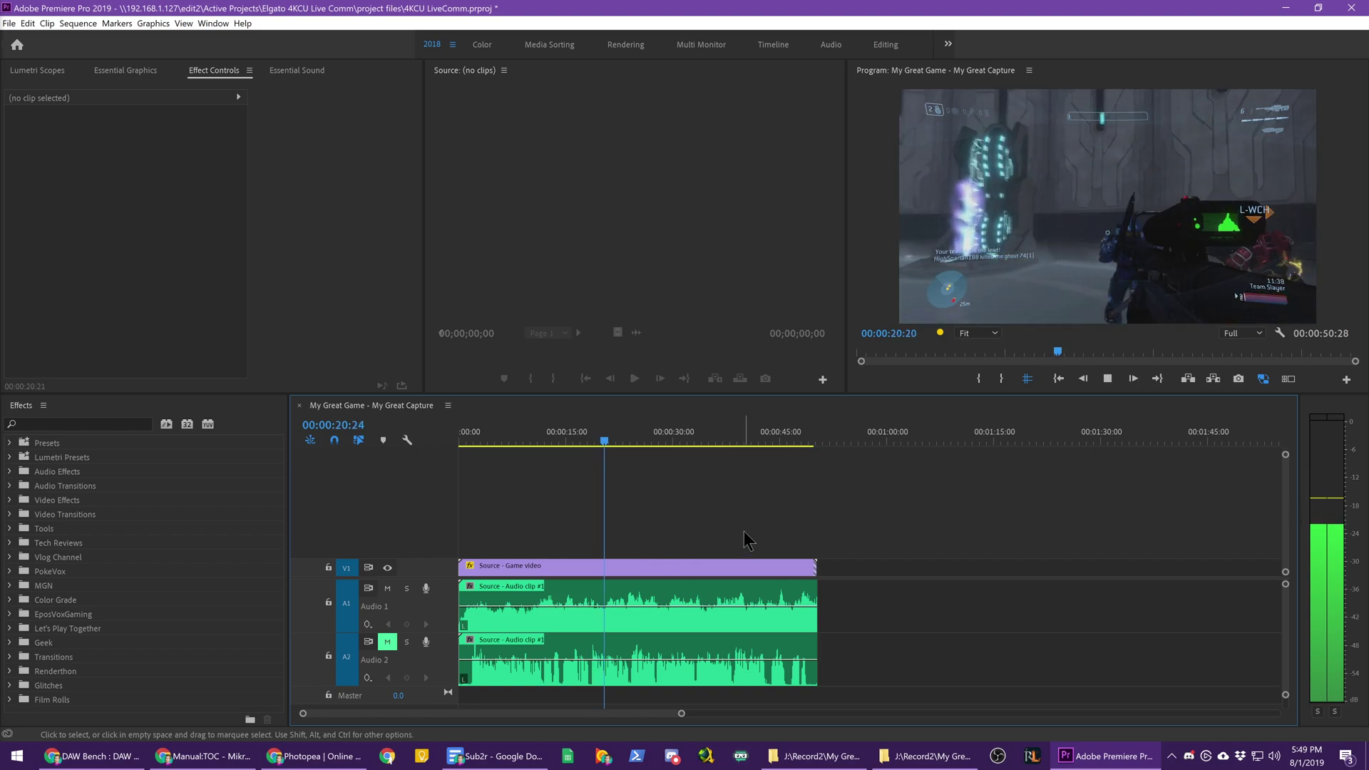
{"action": "key", "text": "space"}
{"action": "left_click", "coordinate": [808, 443]}
Step: Razor-cut Audio 1 and Audio 2 at the video's end and delete the tails past 00:00:49:10
{"action": "key", "text": "="}
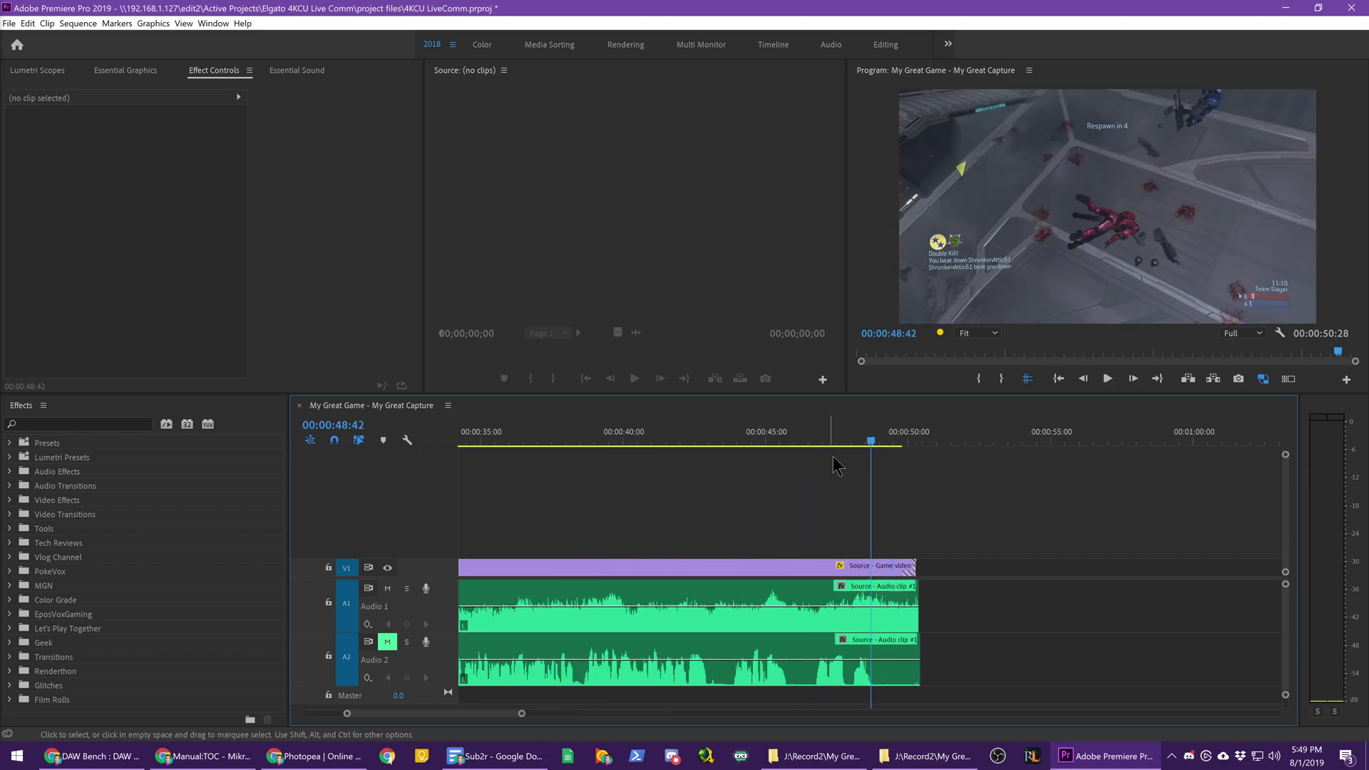
{"action": "key", "text": "minus"}
{"action": "key", "text": "minus"}
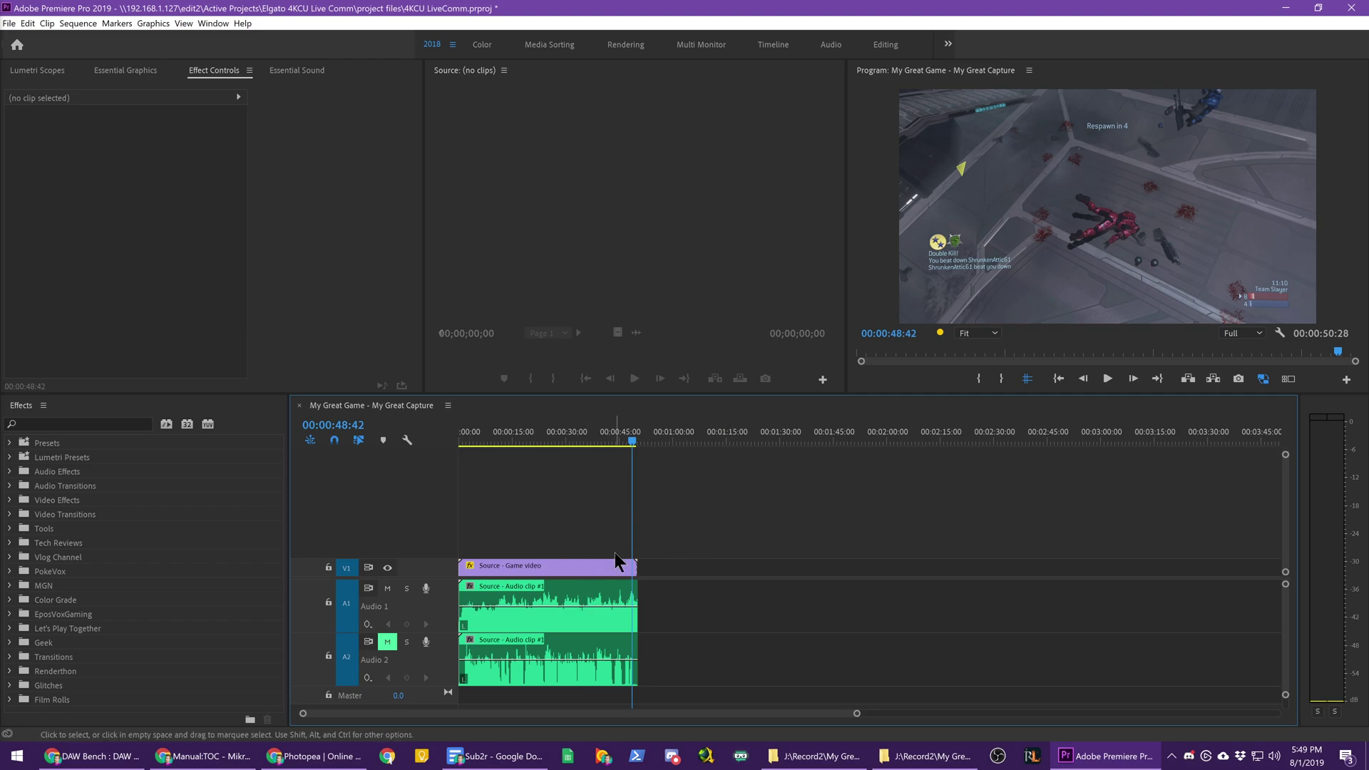
{"action": "key", "text": "equal"}
{"action": "key", "text": "equal"}
{"action": "key", "text": "equal"}
{"action": "key", "text": "equal"}
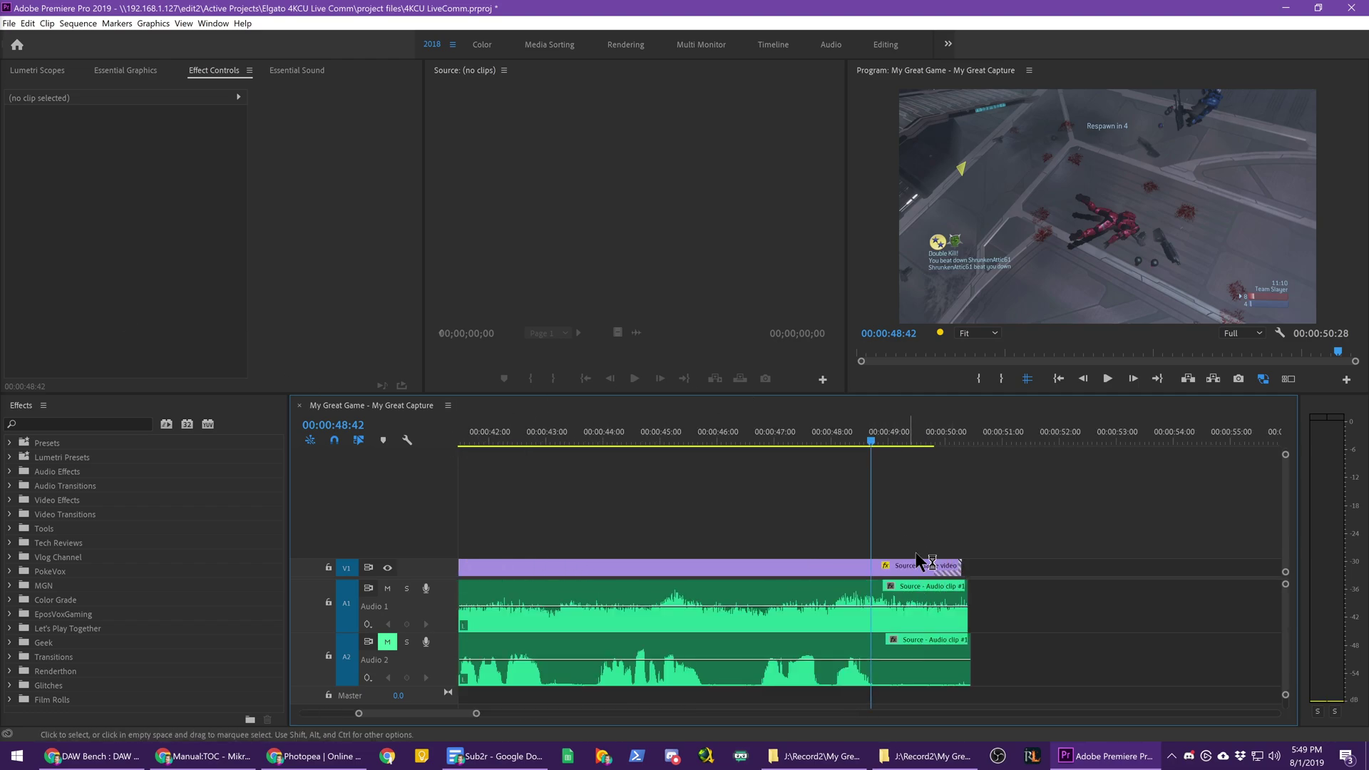
{"action": "left_click", "coordinate": [900, 599]}
{"action": "left_click", "coordinate": [900, 657]}
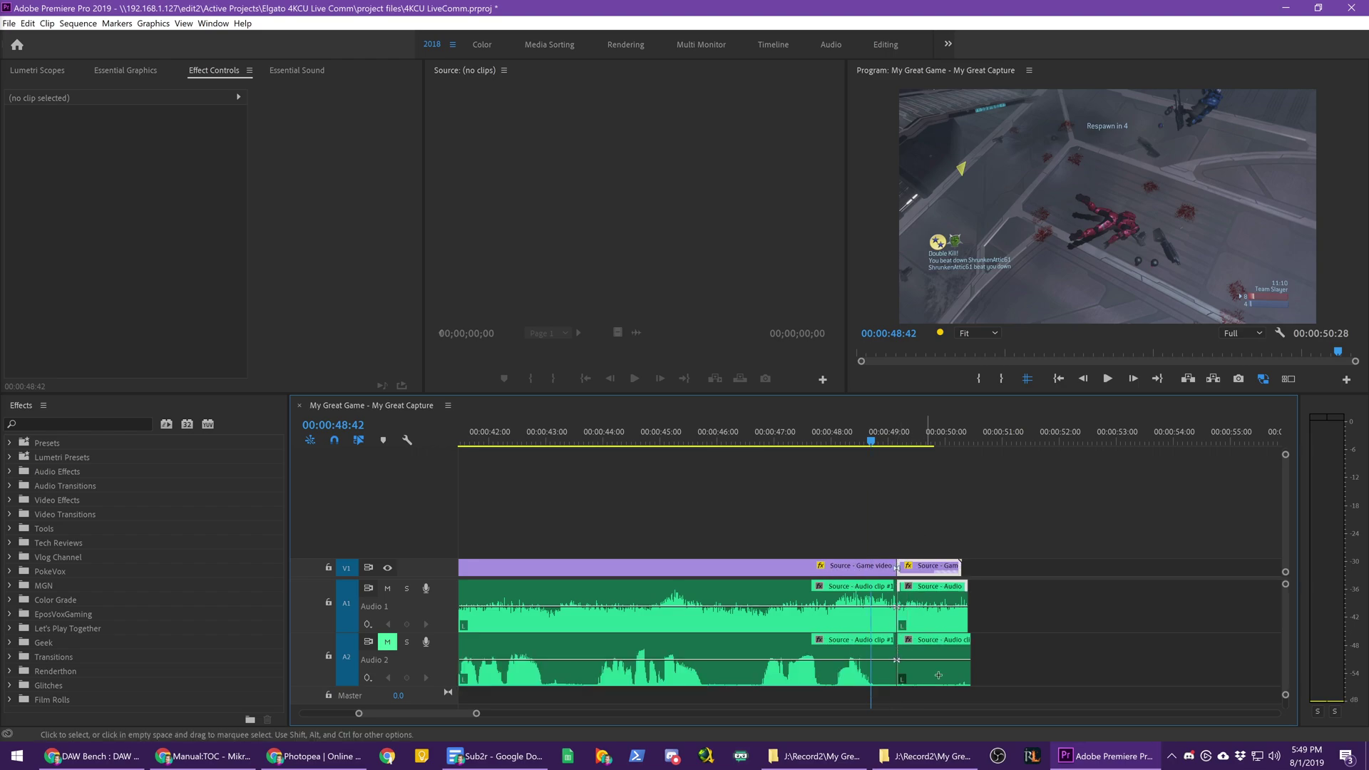
{"action": "key", "text": "v"}
{"action": "left_click_drag", "start_coordinate": [923, 527], "coordinate": [977, 688]}
{"action": "key", "text": "Delete"}
Step: Play through the new sequence end, then move the playhead to 9 seconds
{"action": "key", "text": "space"}
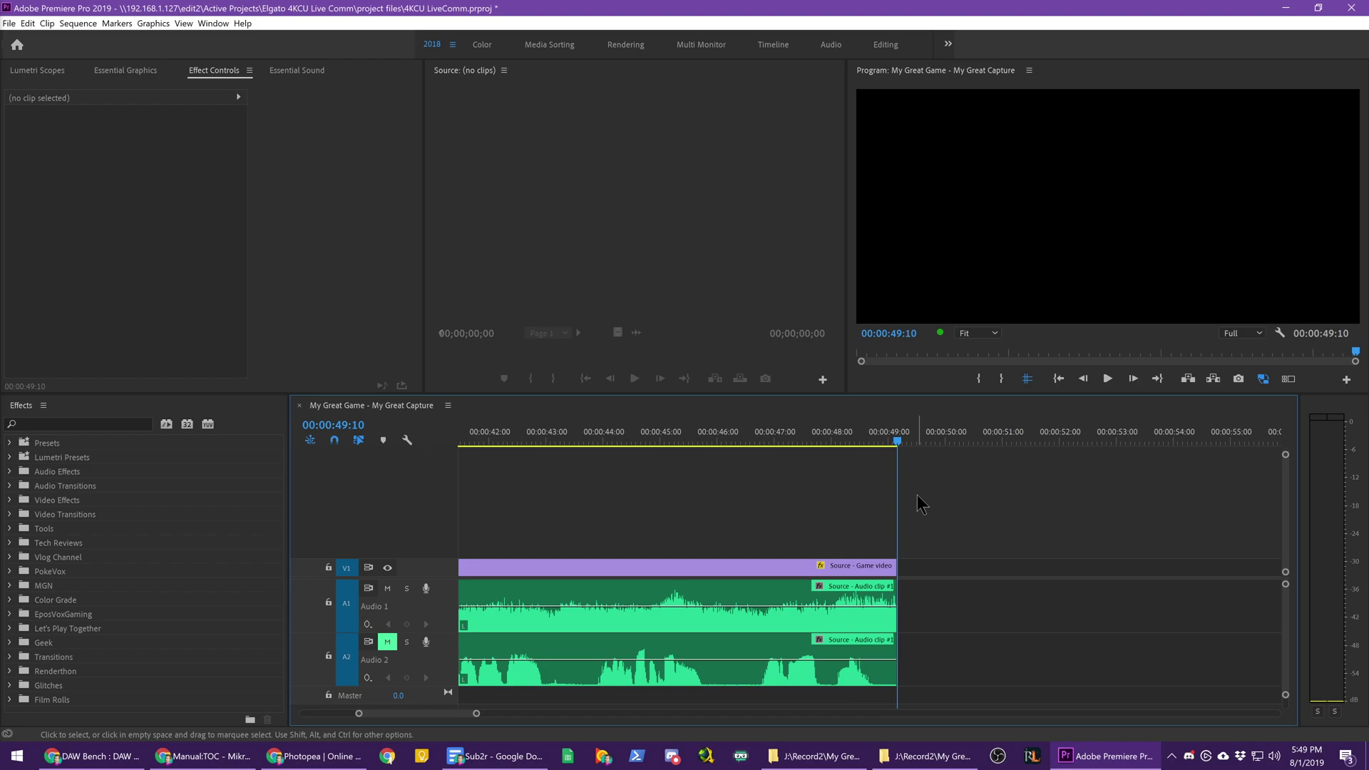
{"action": "scroll", "coordinate": [776, 506], "scroll_direction": "down", "scroll_amount": 4}
{"action": "scroll", "coordinate": [776, 506], "scroll_direction": "down", "scroll_amount": 1}
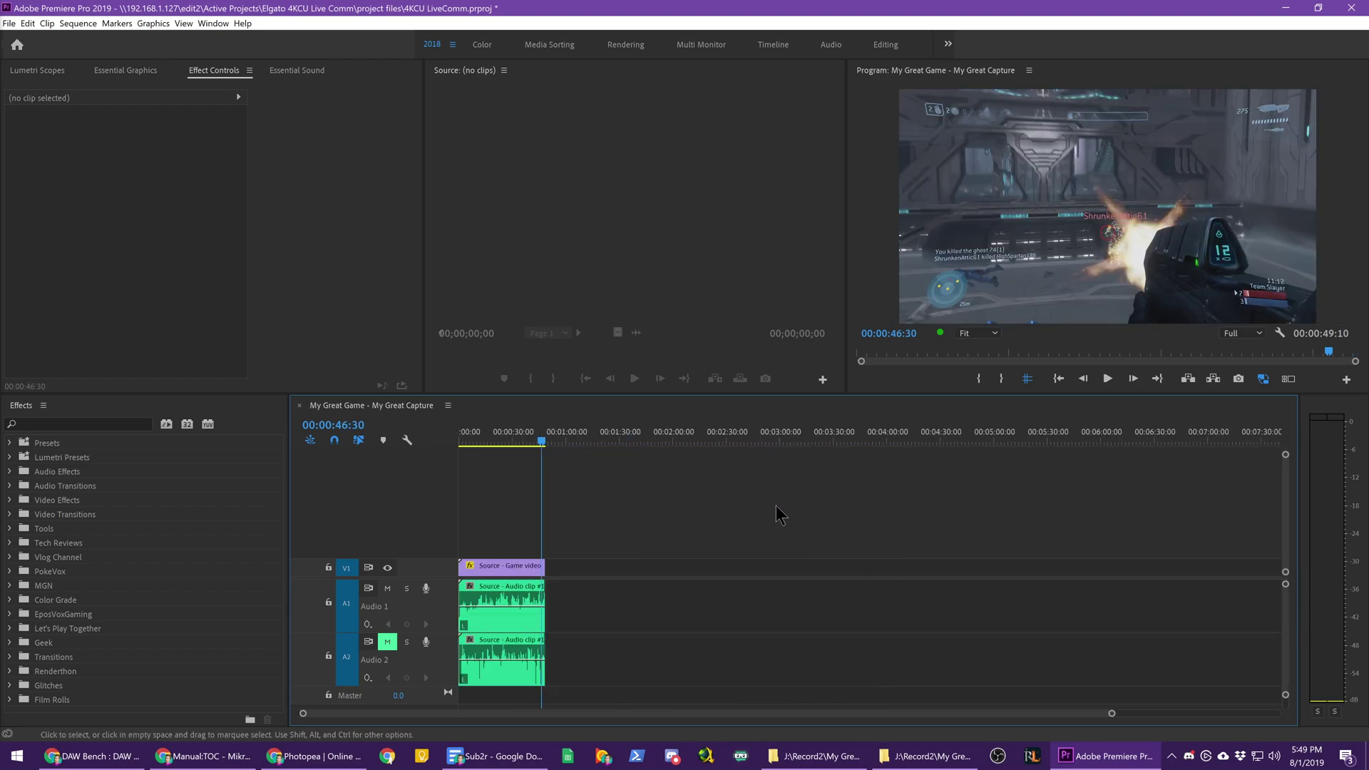
{"action": "scroll", "coordinate": [776, 506], "scroll_direction": "up", "scroll_amount": 1}
{"action": "left_click", "coordinate": [491, 438]}
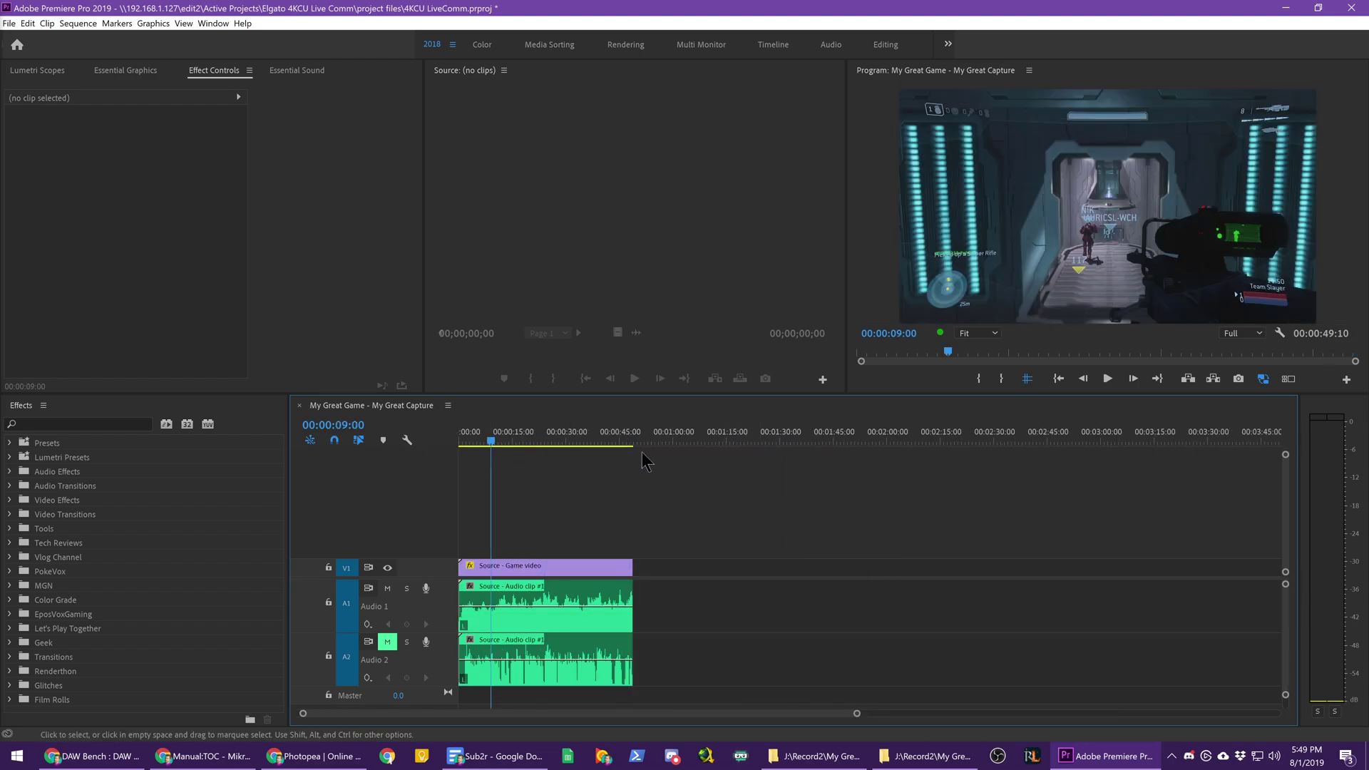
{"action": "scroll", "coordinate": [644, 453], "scroll_direction": "up", "scroll_amount": 1}
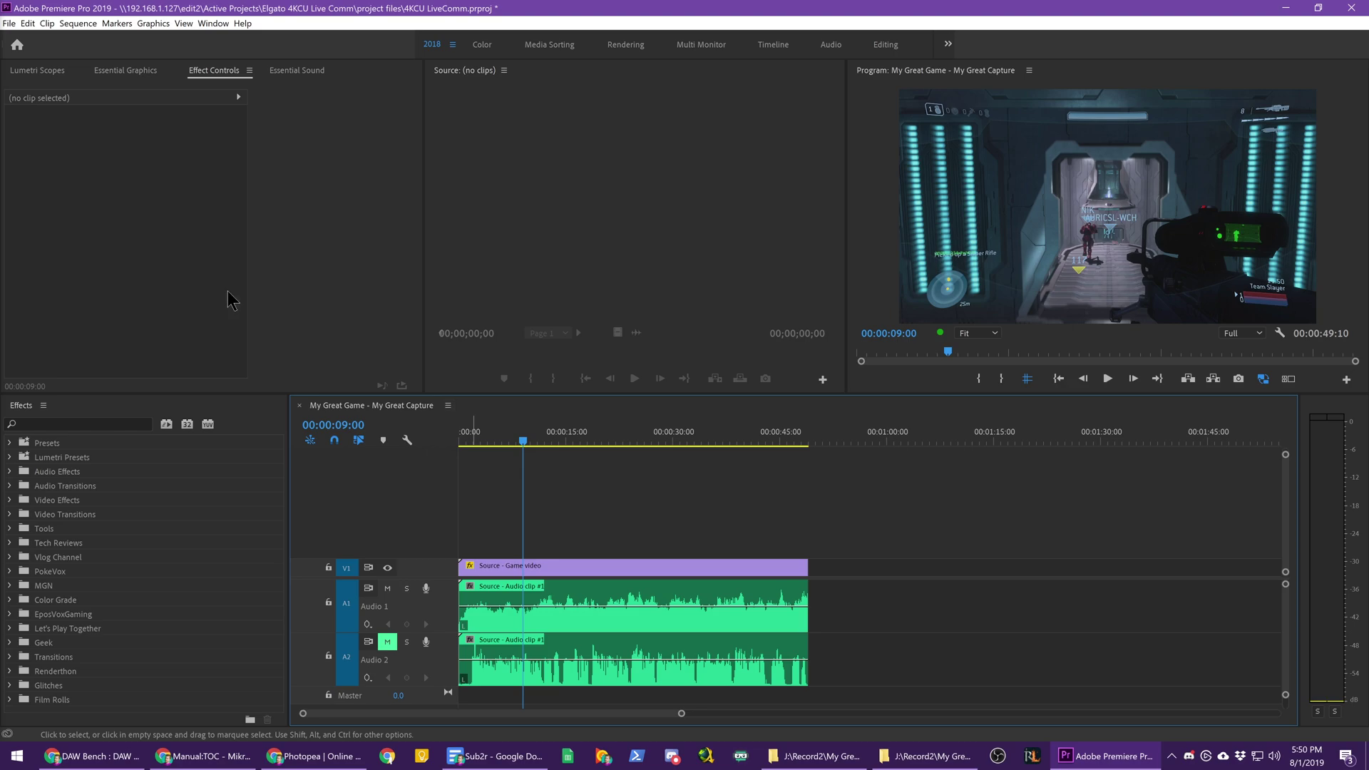
Step: Show the game video clip in the source monitor, then select the Audio 1 clip
{"action": "key", "text": "f"}
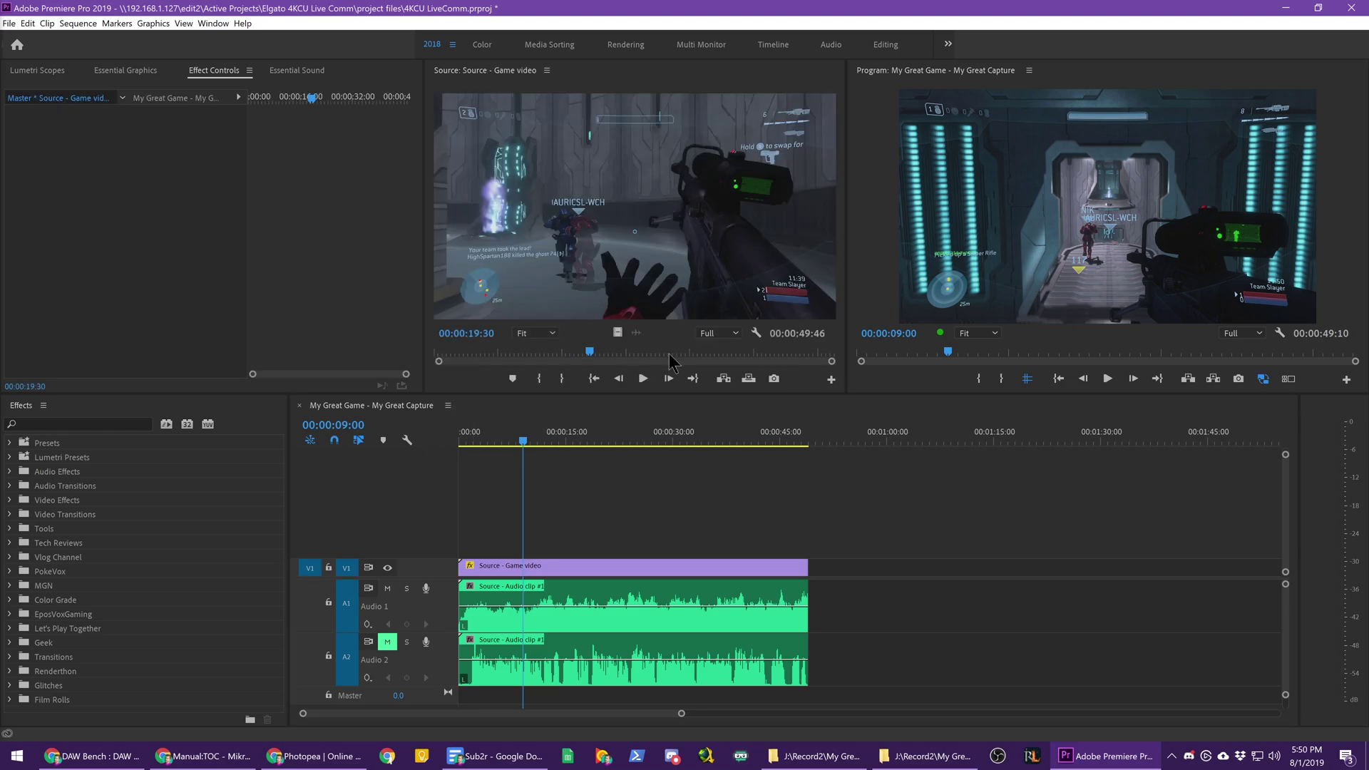
{"action": "left_click", "coordinate": [706, 550]}
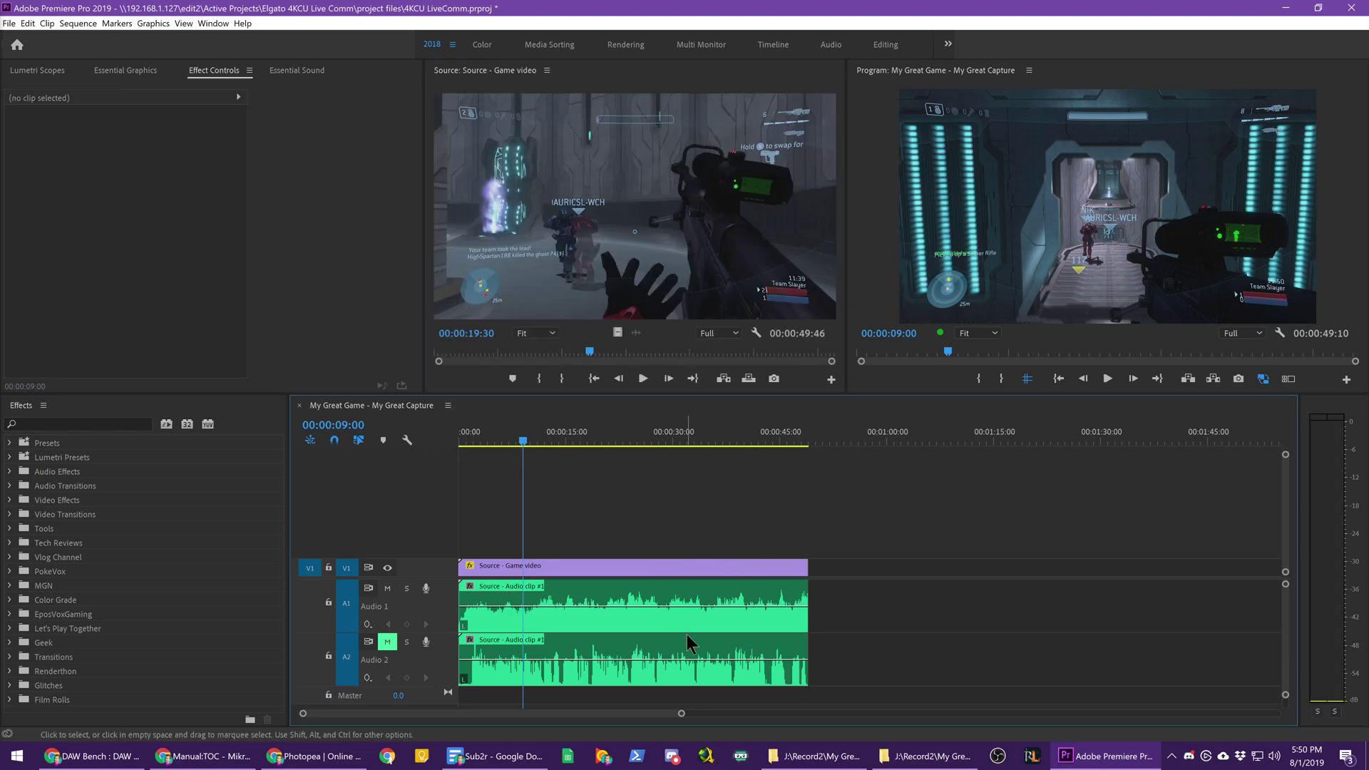
{"action": "key", "text": "="}
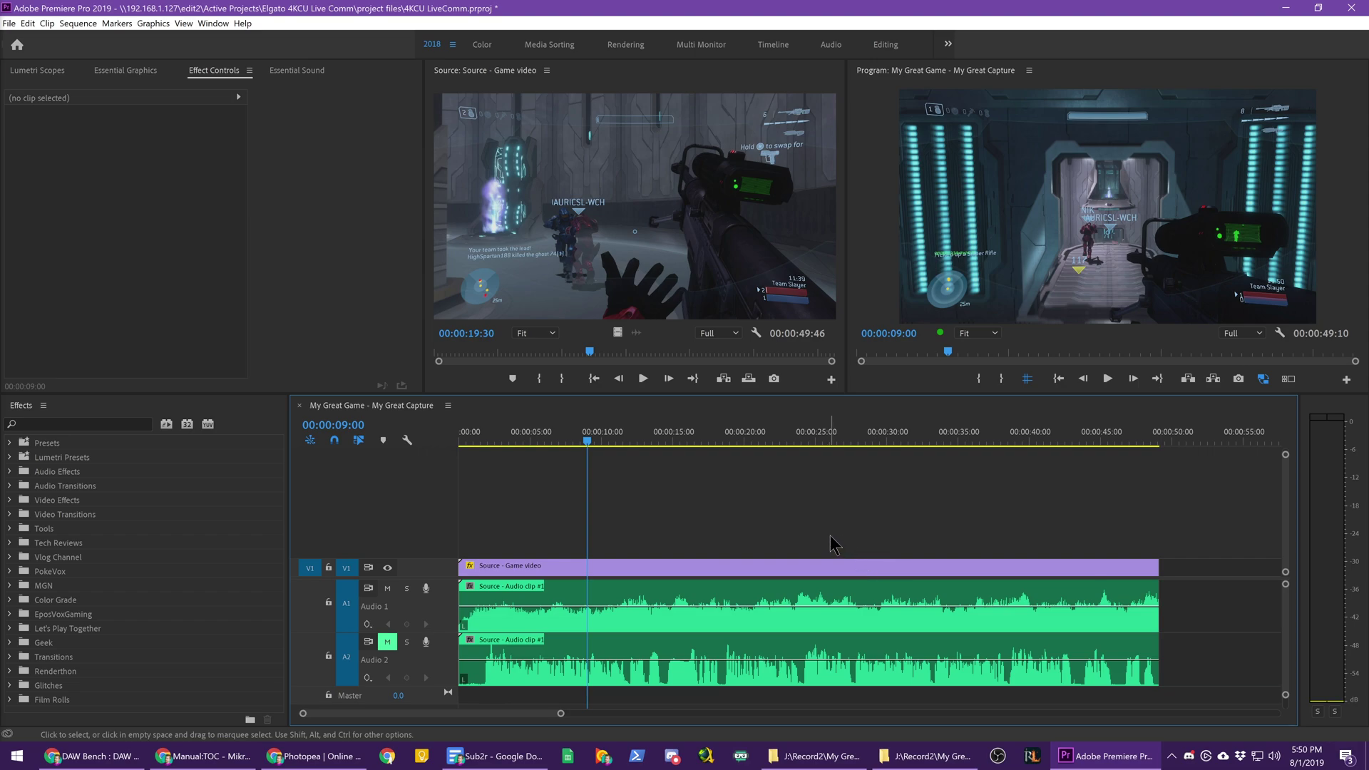
{"action": "left_click", "coordinate": [613, 606]}
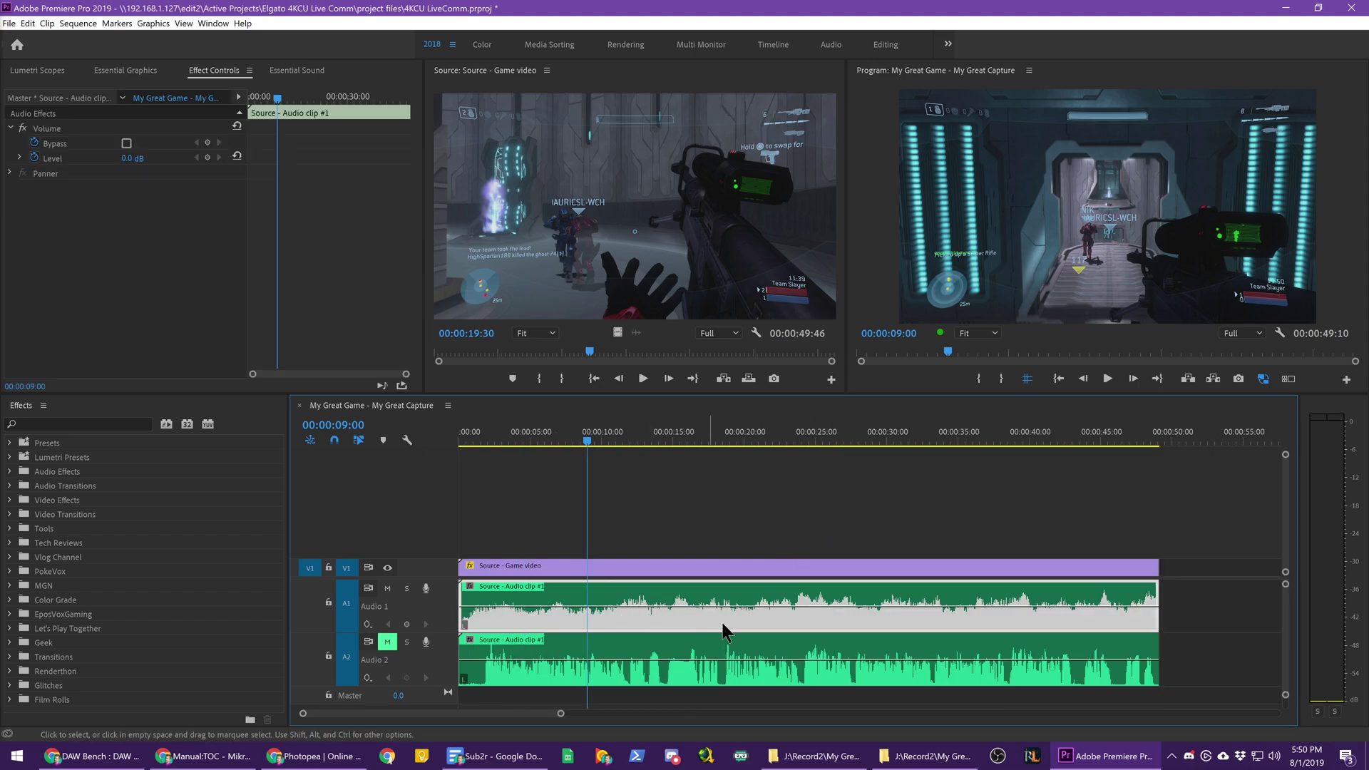
Step: Import My Great Game - My Great Capture.mp4 and drop it after the synced clips
{"action": "left_click", "coordinate": [925, 755]}
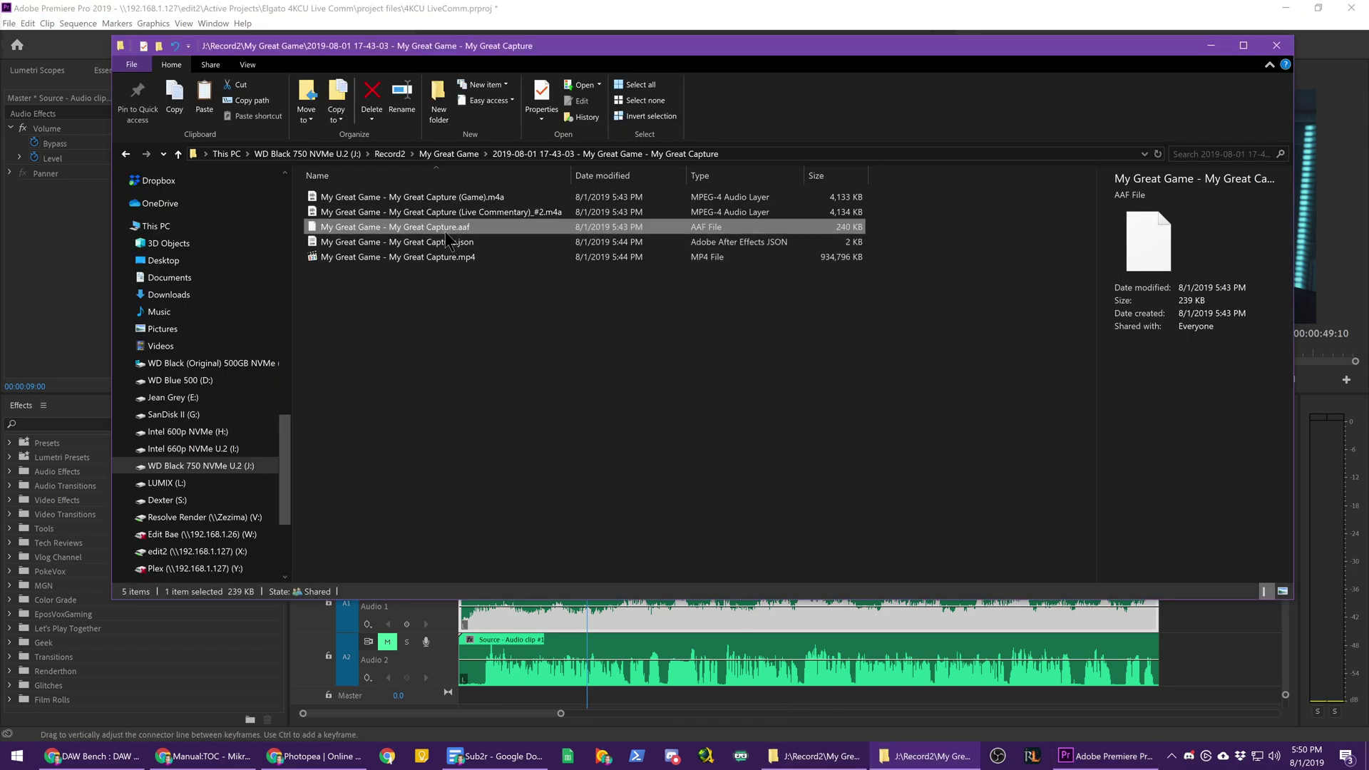
{"action": "left_click_drag", "start_coordinate": [442, 256], "coordinate": [142, 214]}
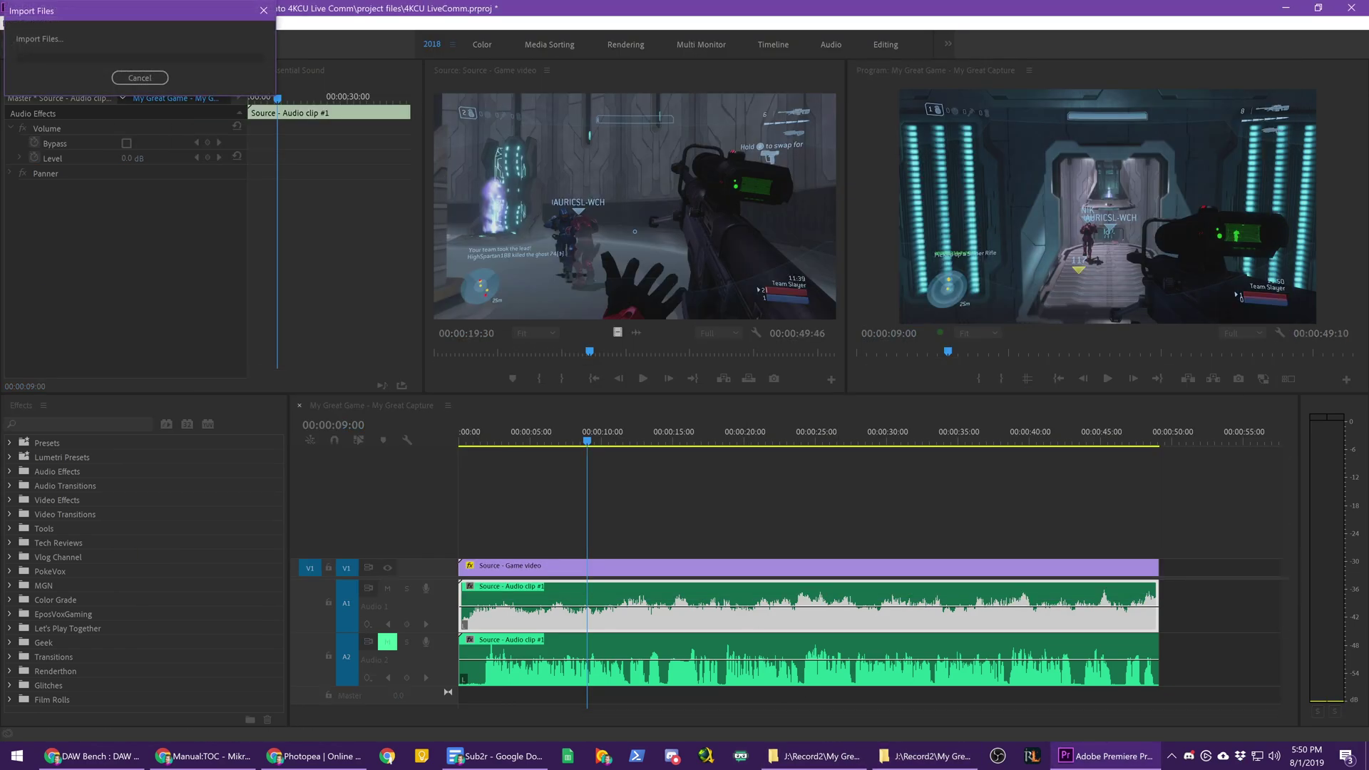
{"action": "left_click", "coordinate": [596, 473]}
{"action": "key", "text": "minus"}
{"action": "key", "text": "minus"}
{"action": "key", "text": "minus"}
{"action": "key", "text": "minus"}
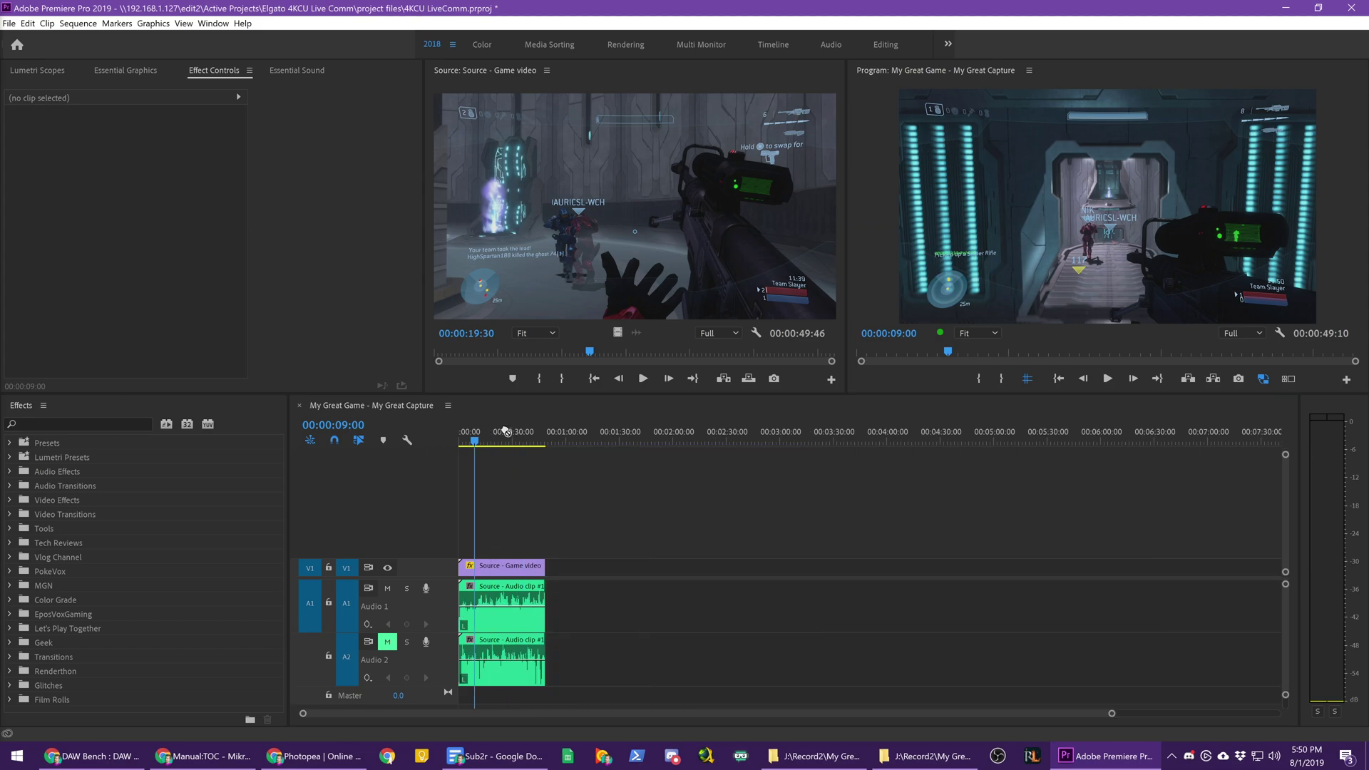
{"action": "left_click_drag", "start_coordinate": [505, 430], "coordinate": [640, 642]}
Step: Review the timeline at 00:01:32:00 and 00:00:34:48, then select the Audio 2 clip
{"action": "left_click", "coordinate": [622, 445]}
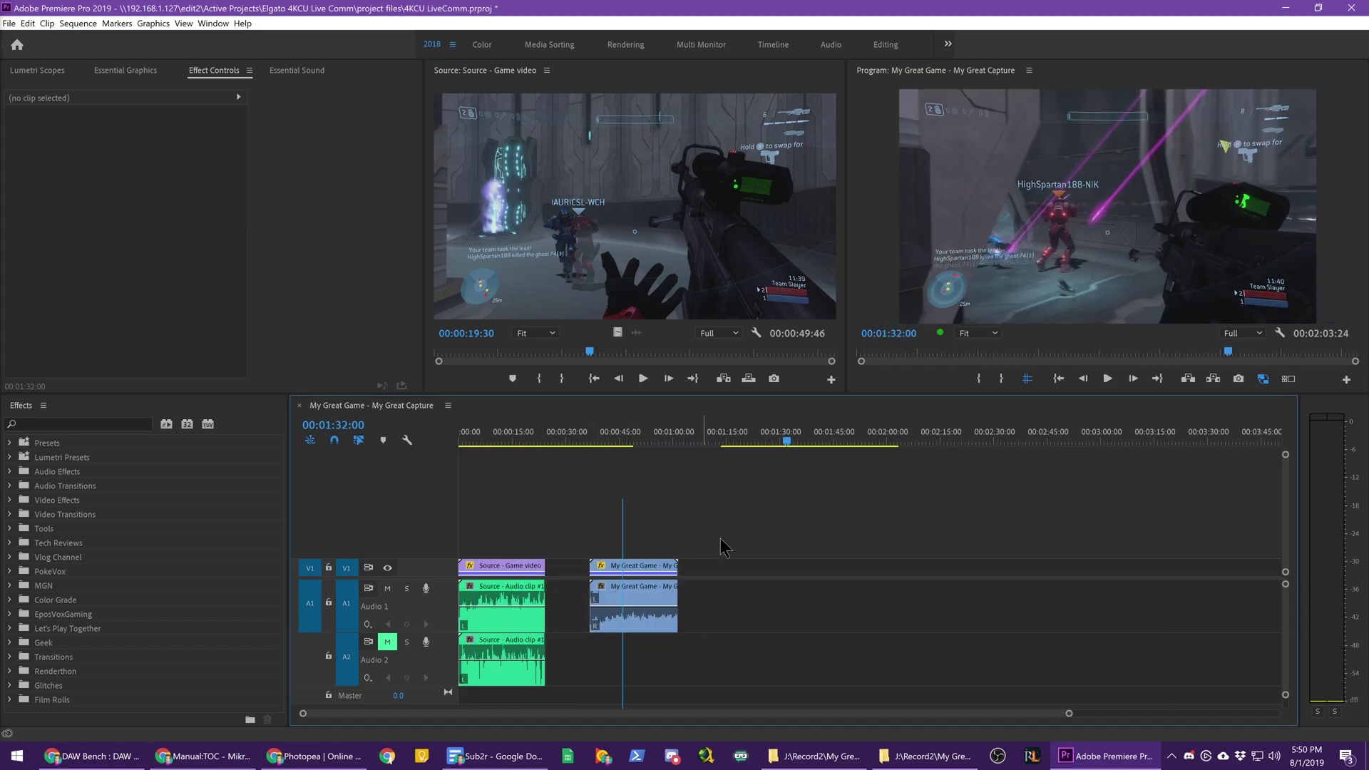
{"action": "key", "text": "equal"}
{"action": "key", "text": "equal"}
{"action": "key", "text": "minus"}
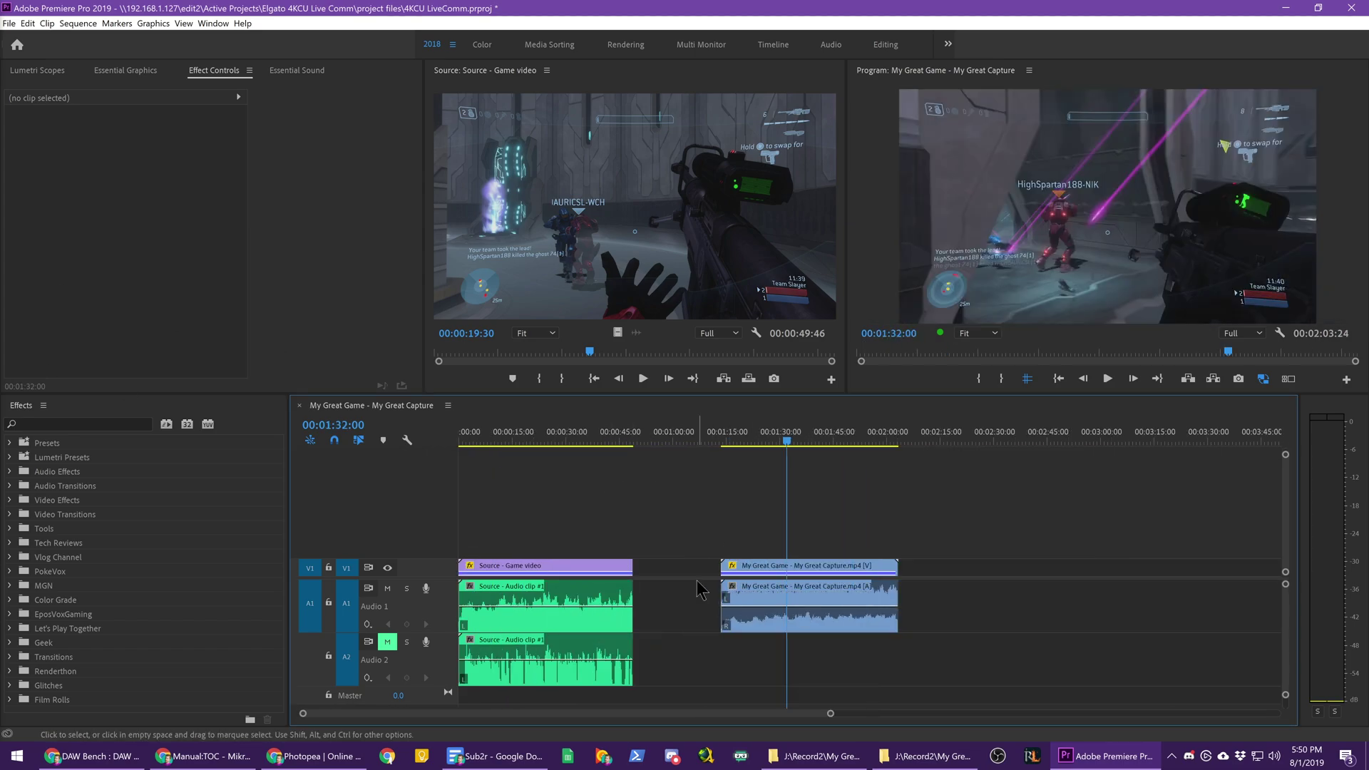
{"action": "left_click", "coordinate": [584, 431]}
{"action": "key", "text": "equal"}
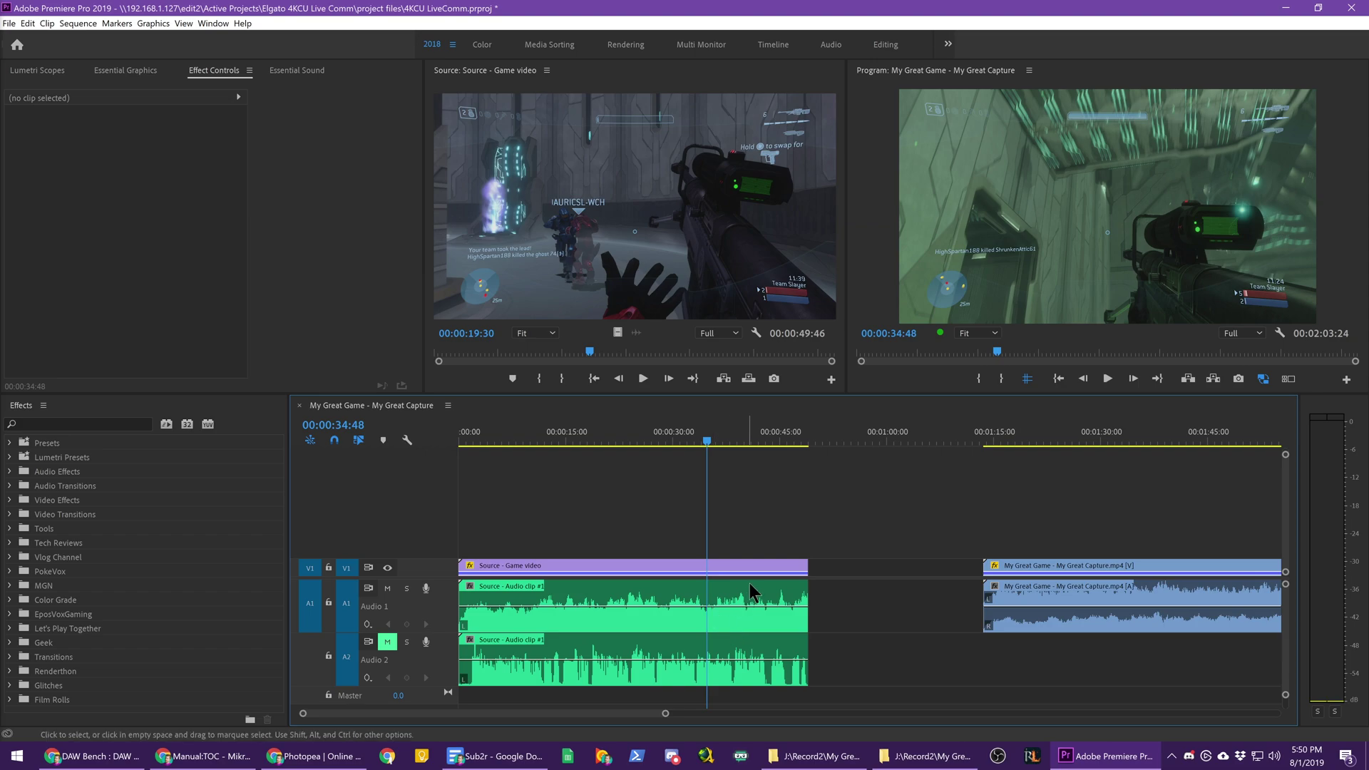
{"action": "key", "text": "minus"}
{"action": "key", "text": "super"}
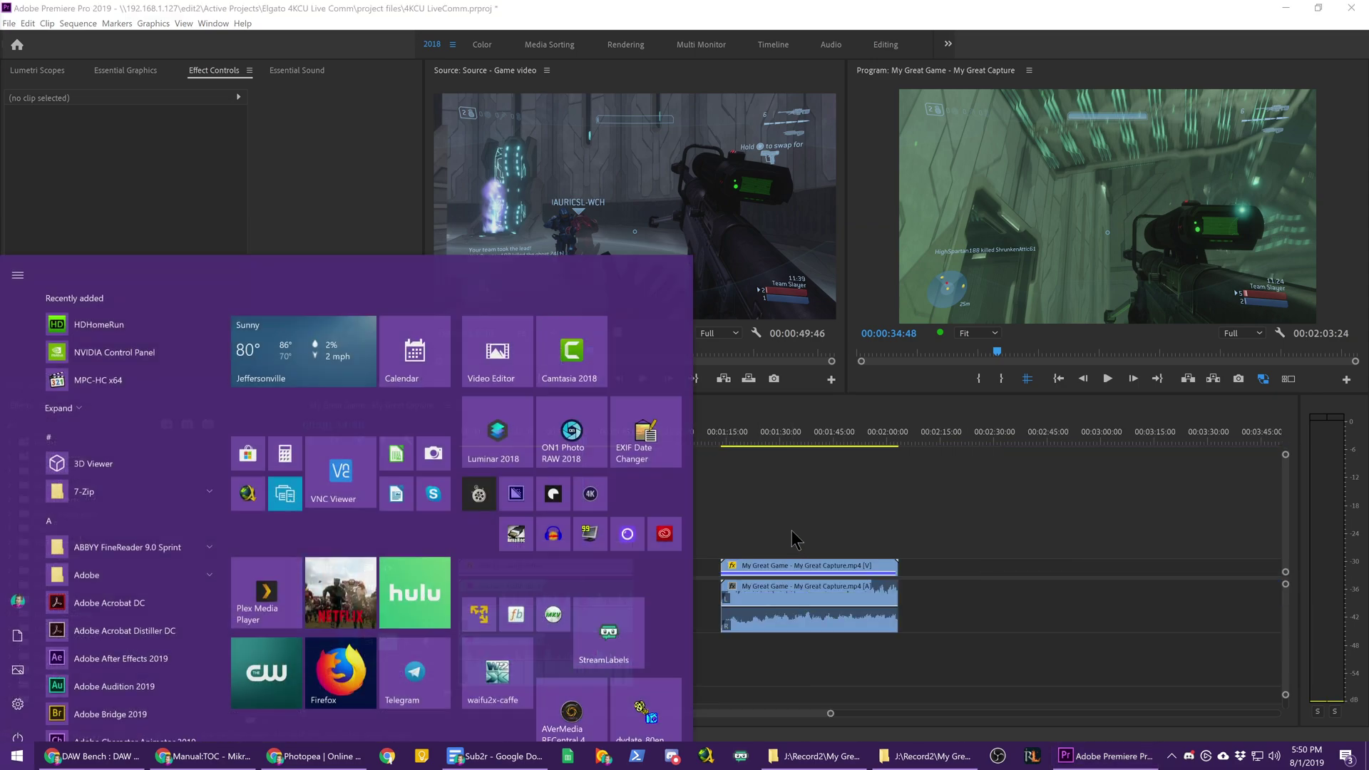
{"action": "left_click", "coordinate": [702, 483]}
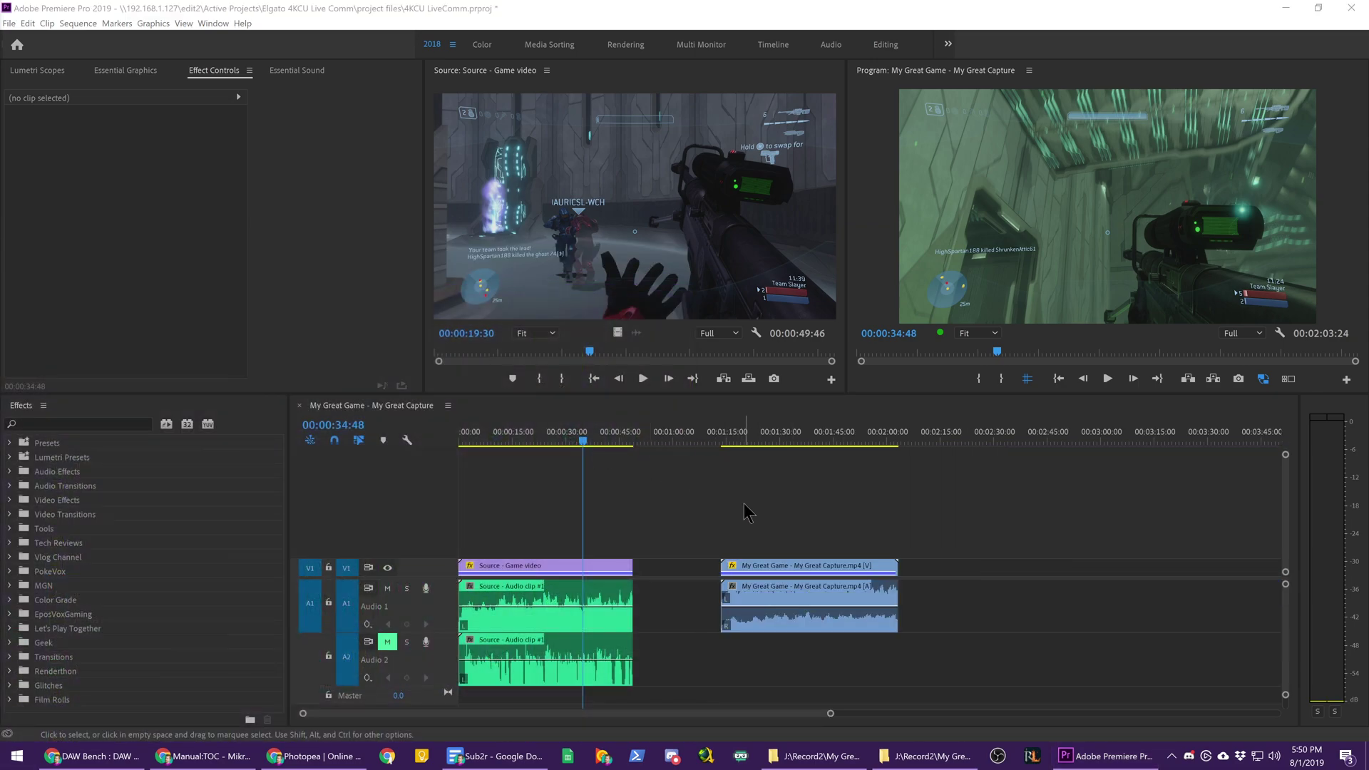
{"action": "left_click", "coordinate": [613, 663]}
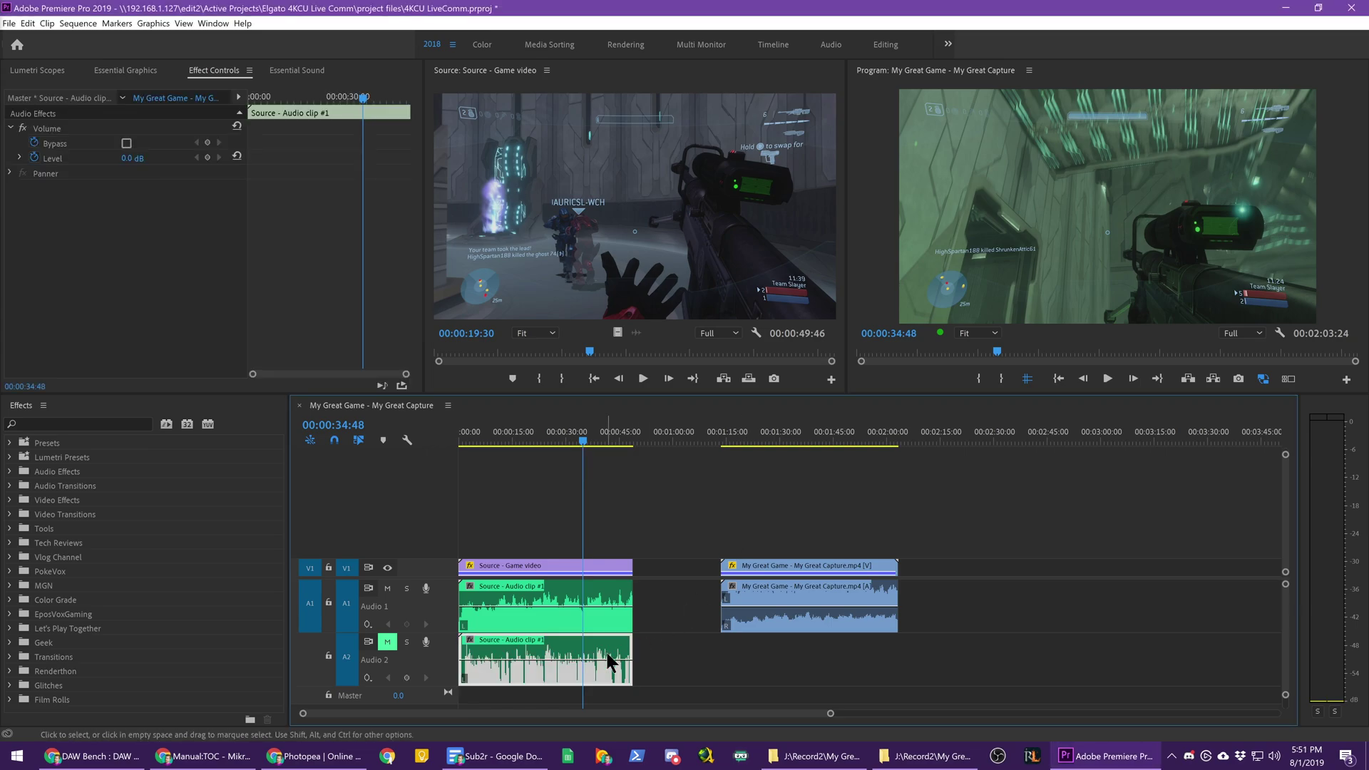
{"action": "key", "text": "equal"}
{"action": "key", "text": "equal"}
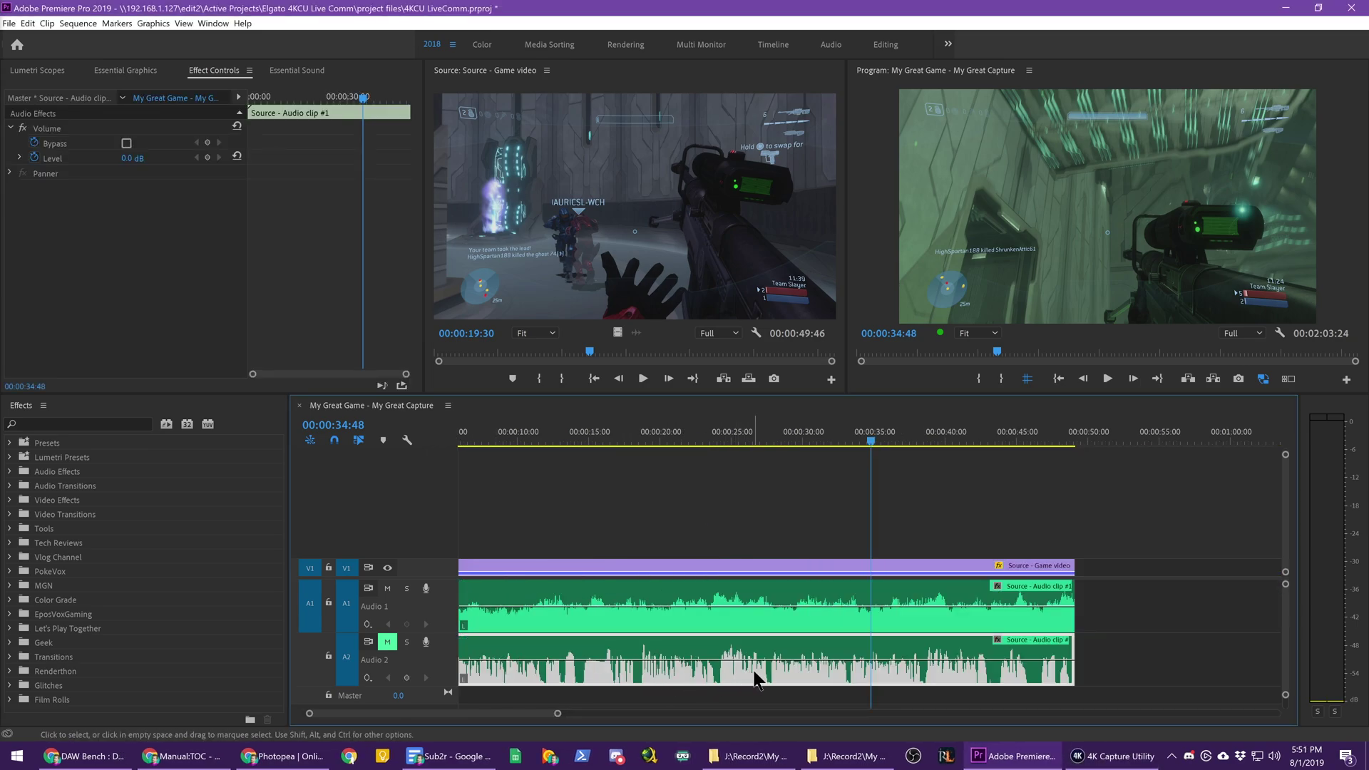
{"action": "key", "text": "minus"}
{"action": "key", "text": "minus"}
{"action": "key", "text": "alt+Tab"}
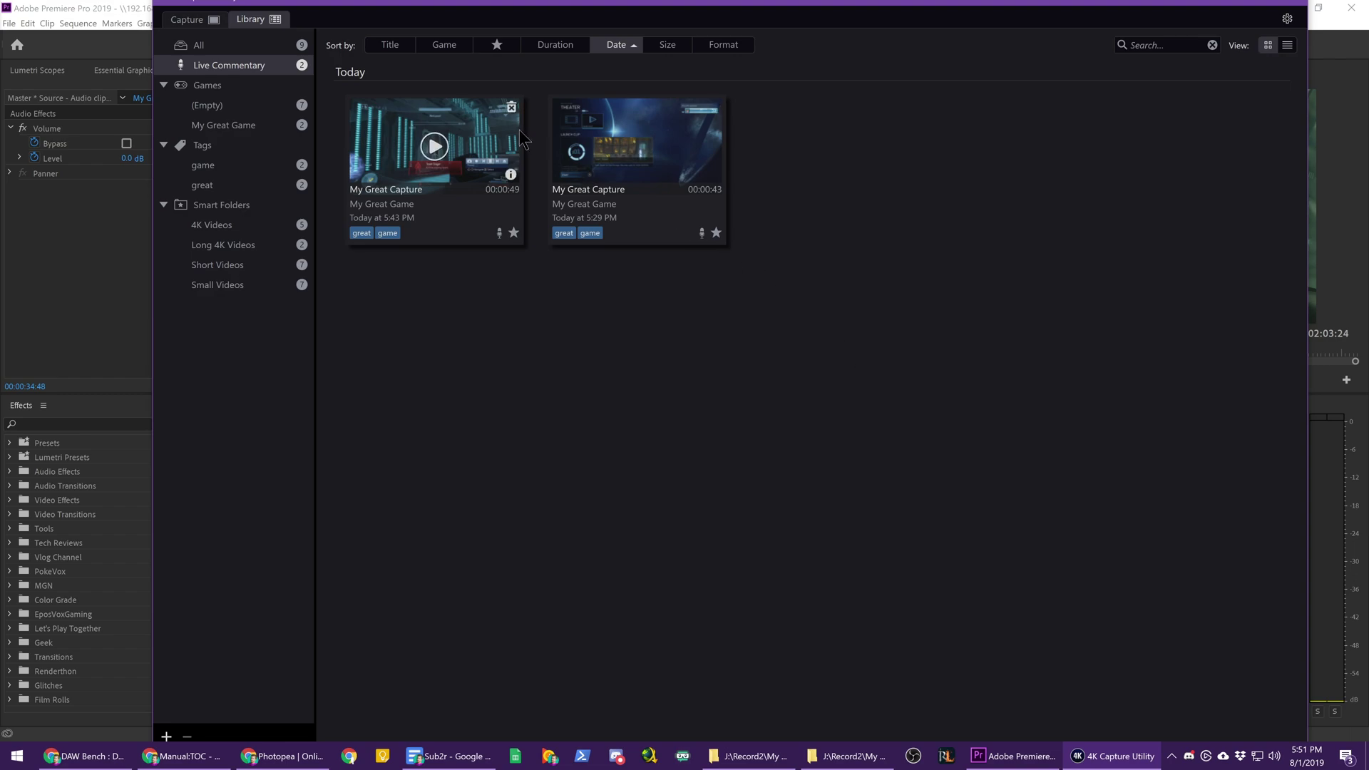
{"action": "left_click", "coordinate": [1288, 19]}
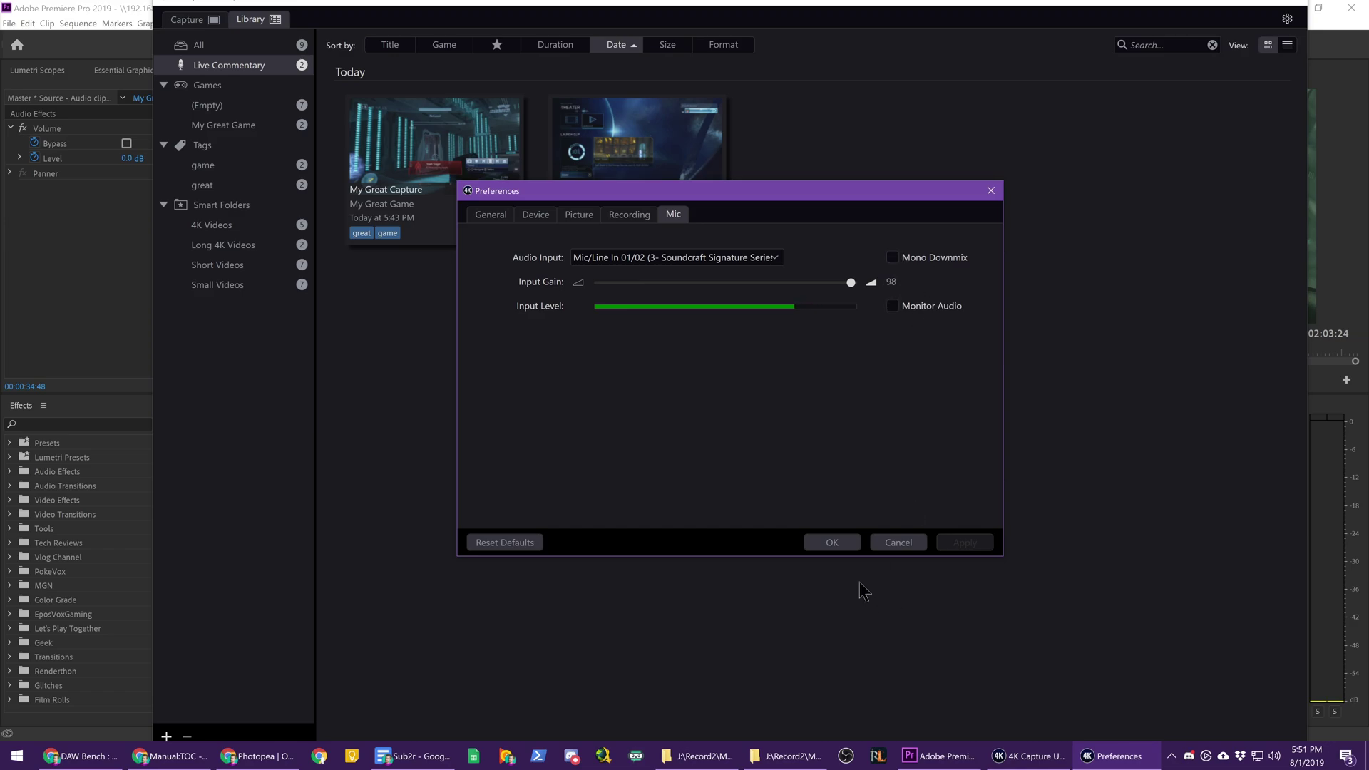
{"action": "left_click", "coordinate": [832, 543]}
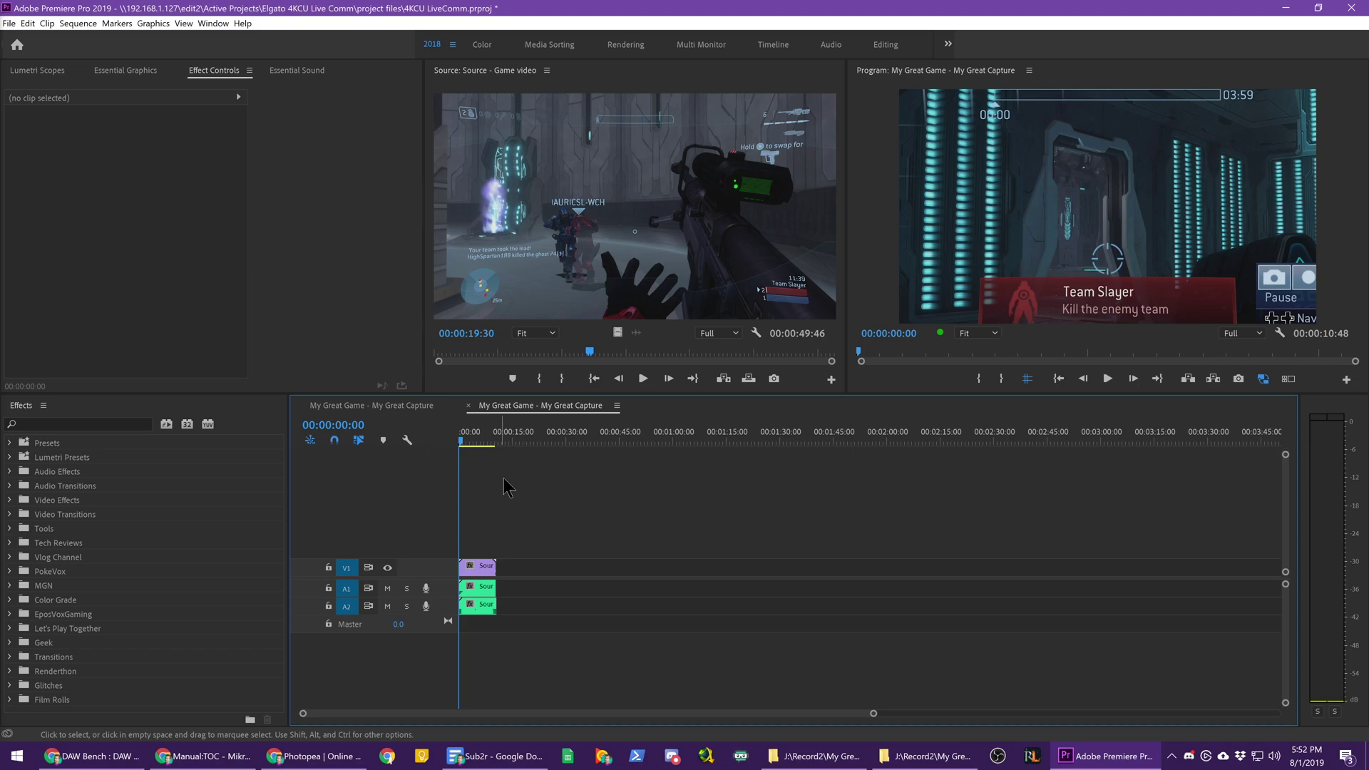
Step: Zoom in on the 10-second clips and expand the A1 and A2 tracks
{"action": "key", "text": "equal"}
{"action": "key", "text": "equal"}
{"action": "key", "text": "equal"}
{"action": "key", "text": "equal"}
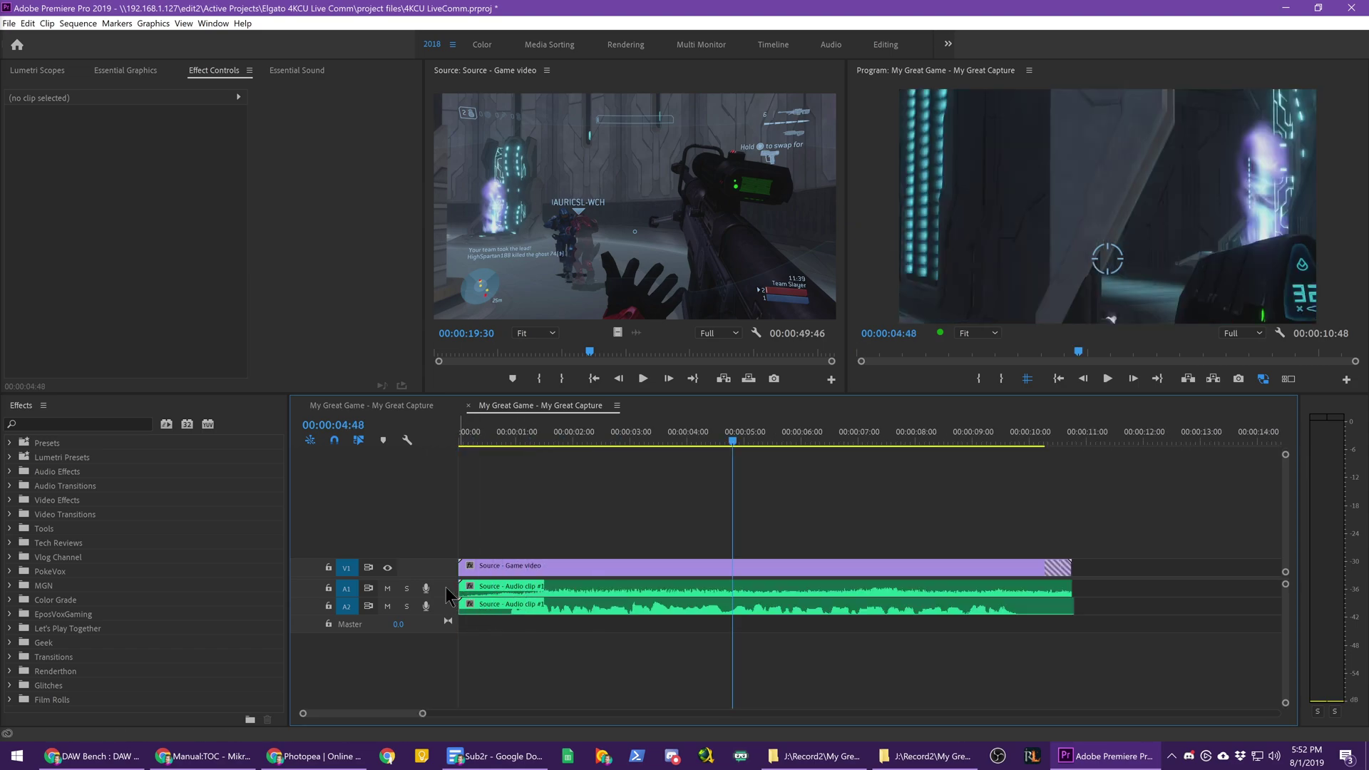
{"action": "double_click", "coordinate": [446, 587]}
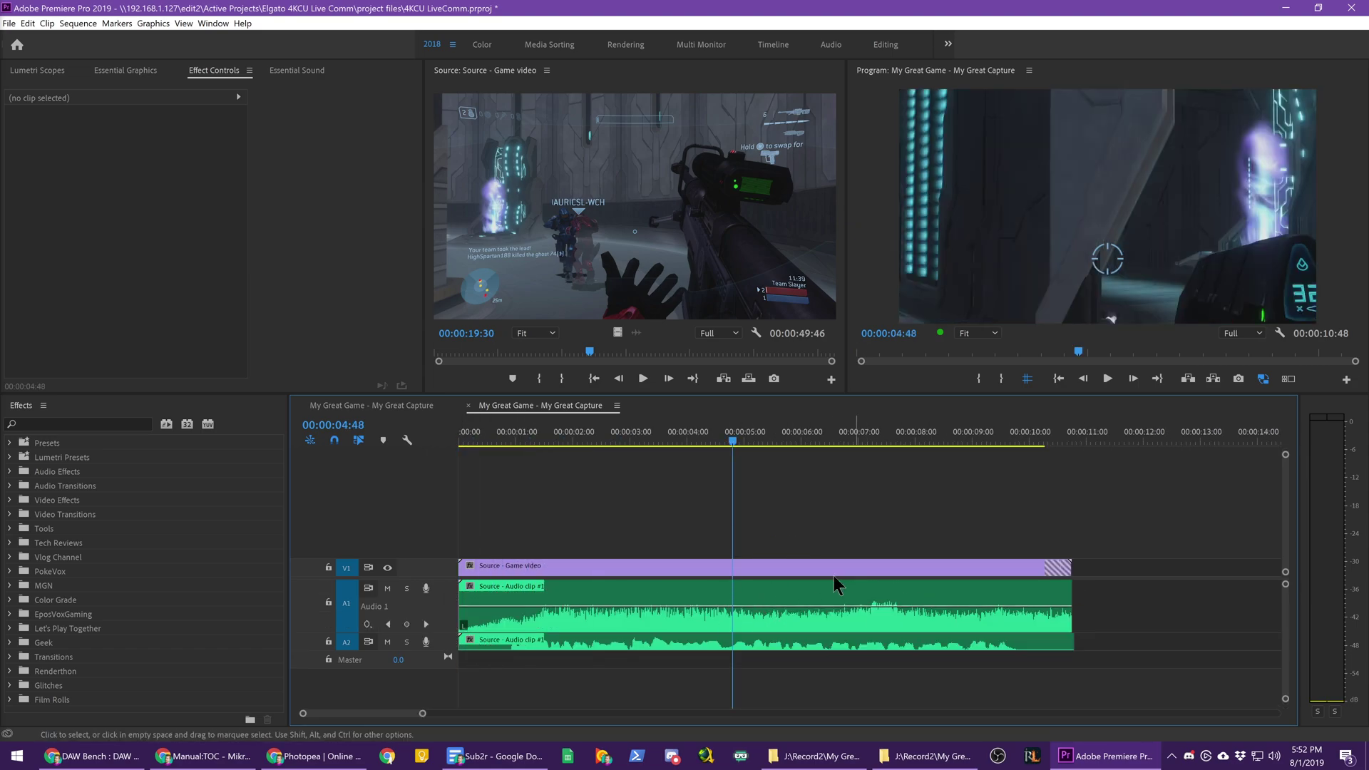
{"action": "left_click_drag", "start_coordinate": [762, 448], "coordinate": [910, 447]}
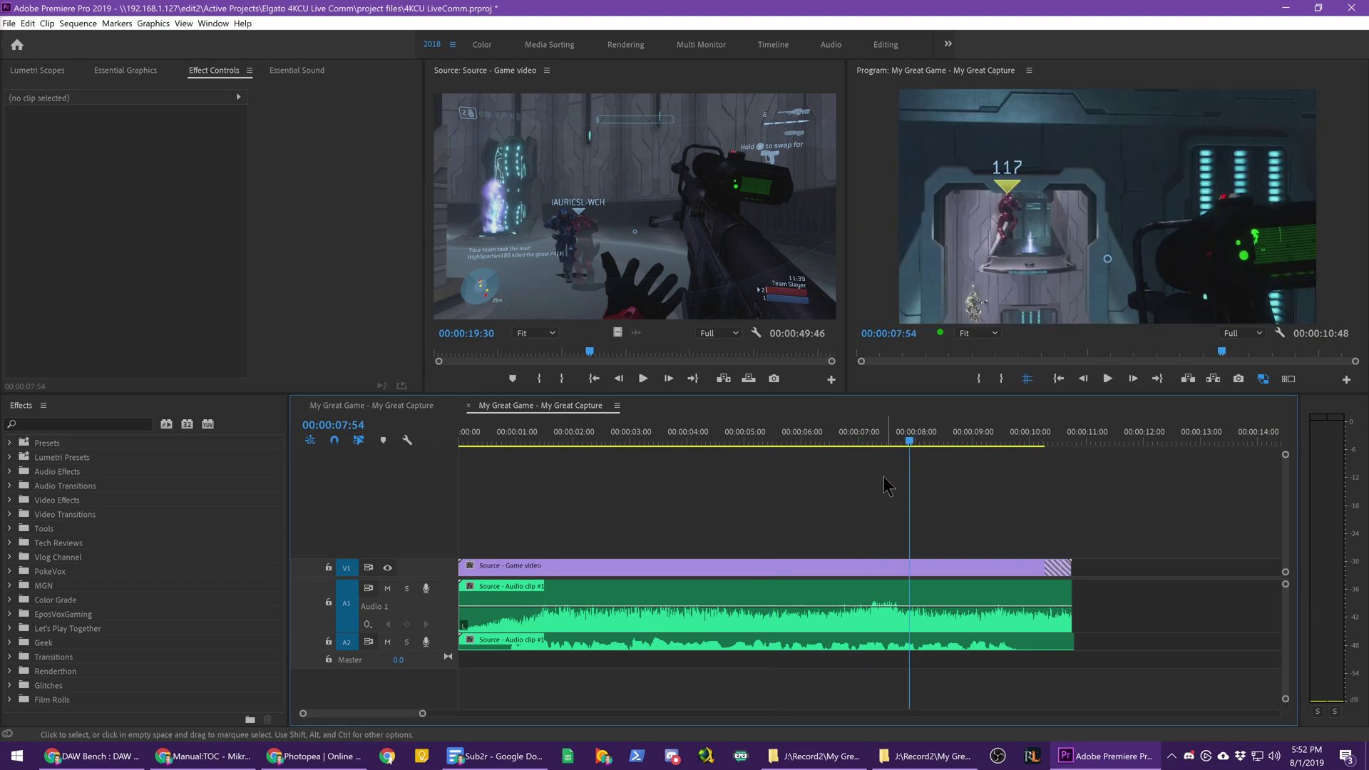
{"action": "key", "text": "minus"}
{"action": "key", "text": "minus"}
{"action": "key", "text": "minus"}
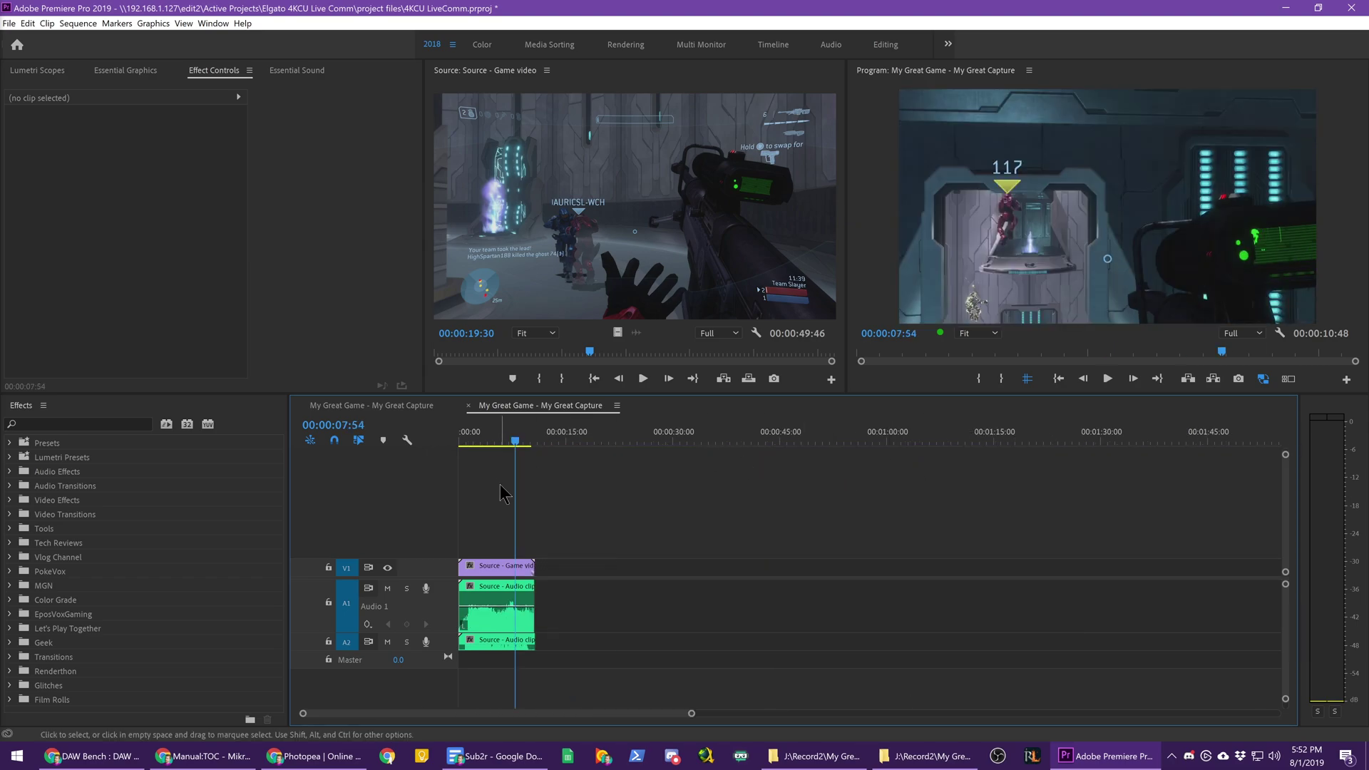
{"action": "key", "text": "equal"}
{"action": "key", "text": "equal"}
{"action": "double_click", "coordinate": [455, 645]}
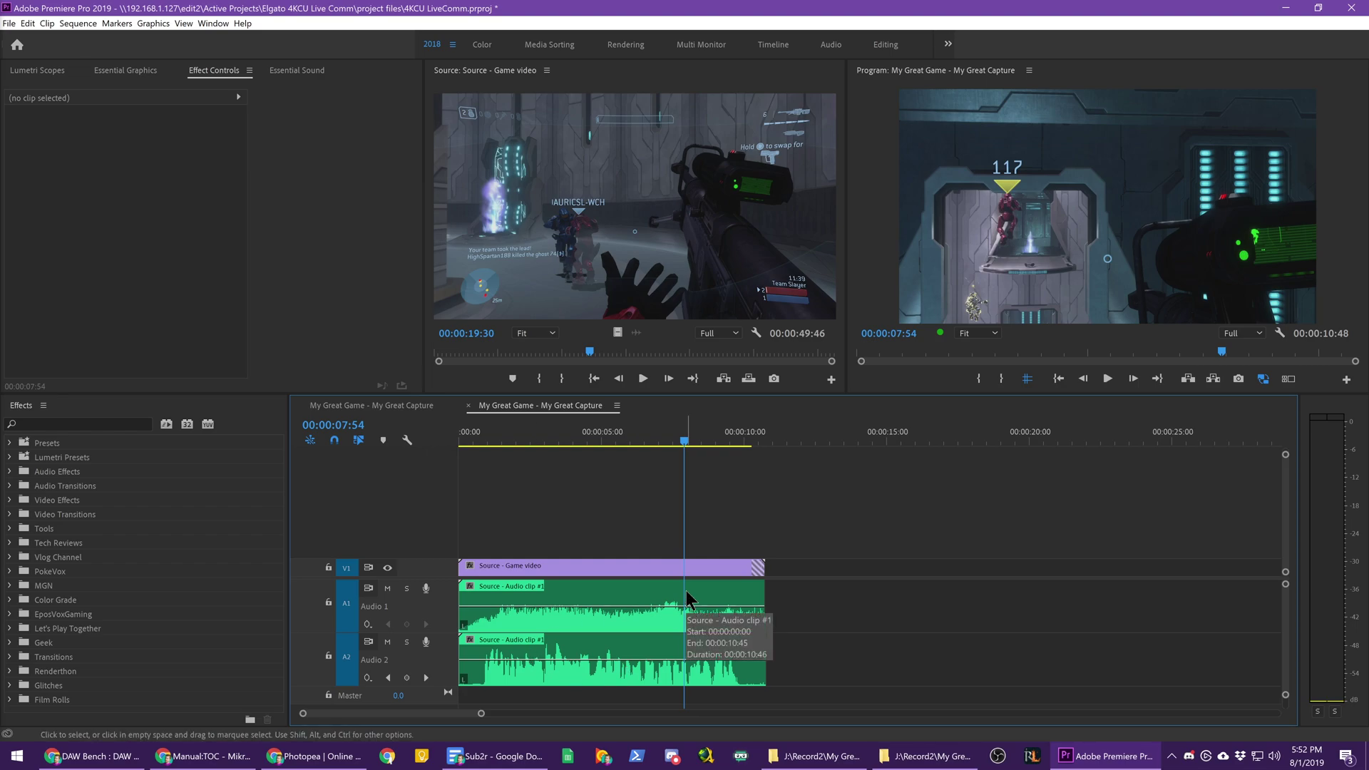
Step: Strip Volume, Channel Volume and Panner from the A1 clip via Remove Attributes
{"action": "right_click", "coordinate": [657, 589]}
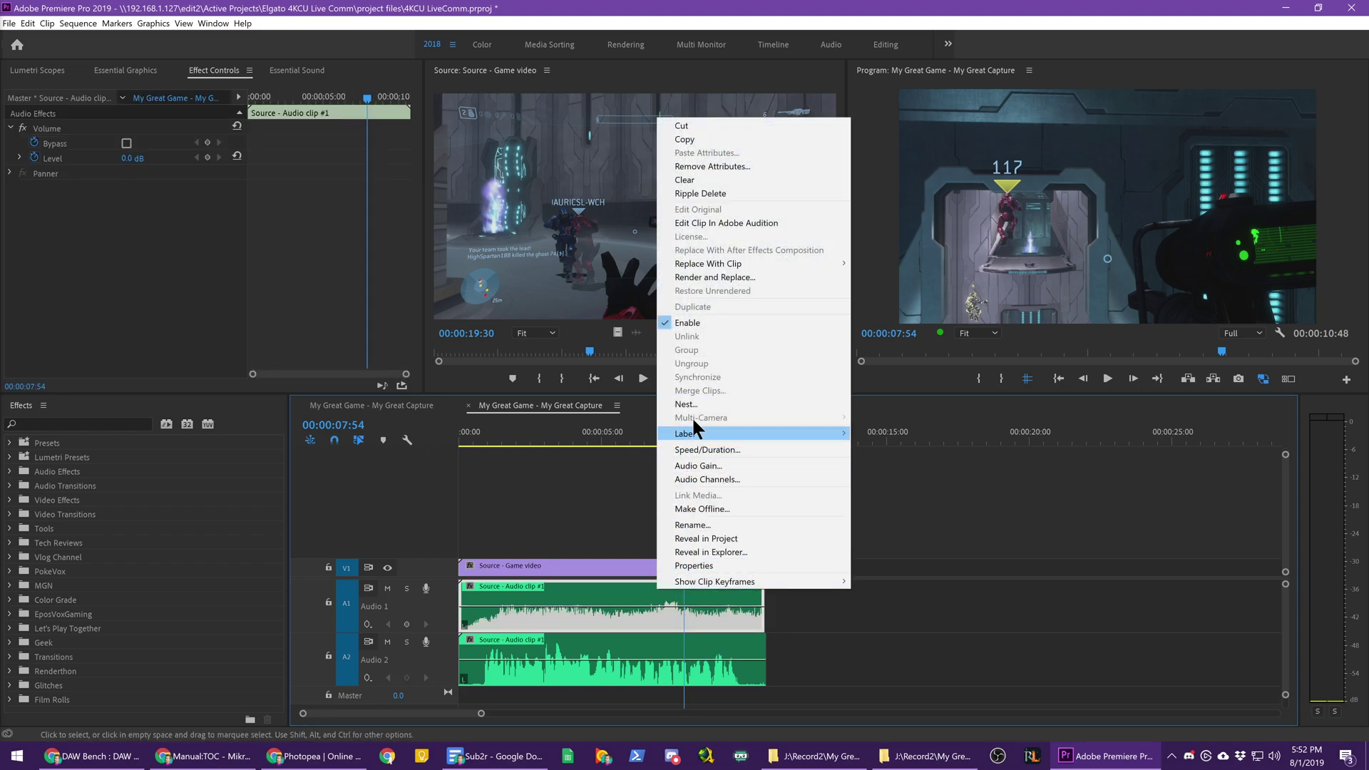
{"action": "left_click", "coordinate": [737, 169]}
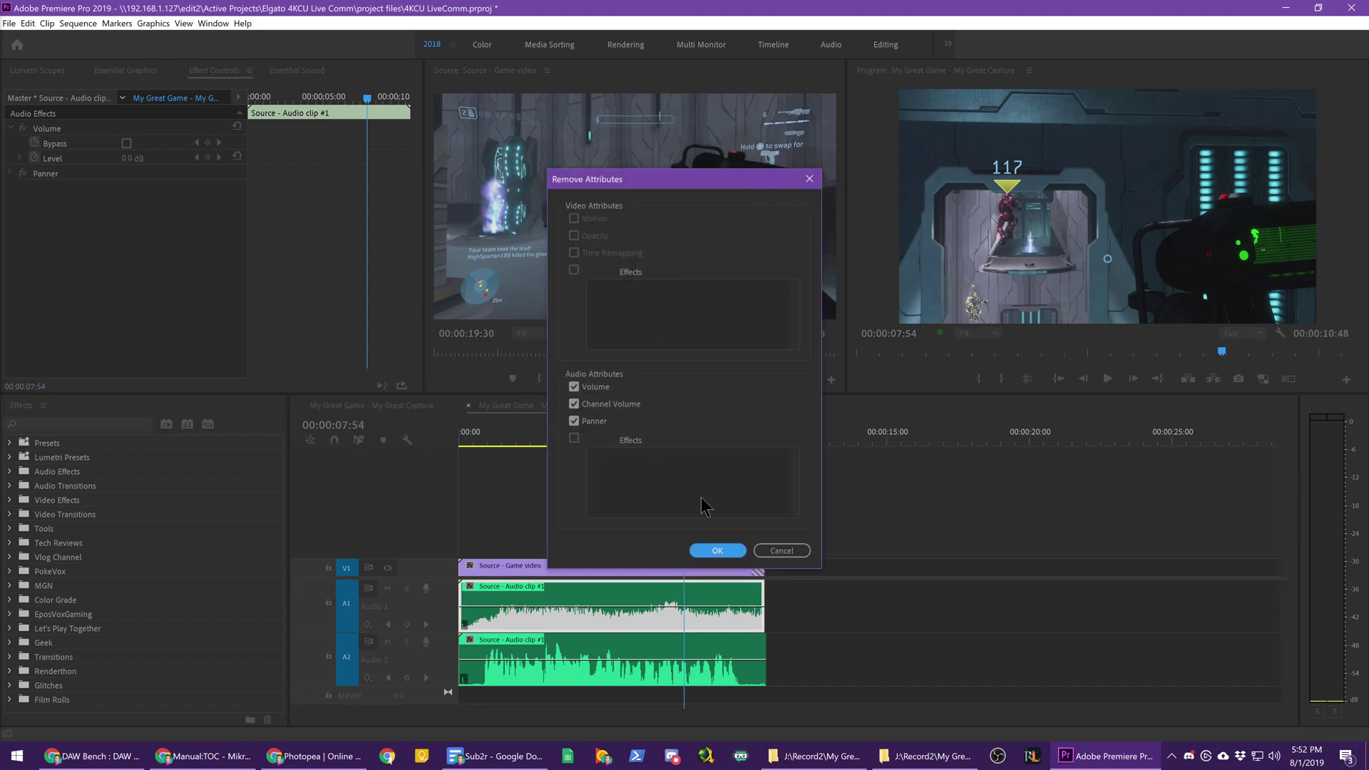
{"action": "left_click", "coordinate": [716, 550]}
{"action": "right_click", "coordinate": [678, 589]}
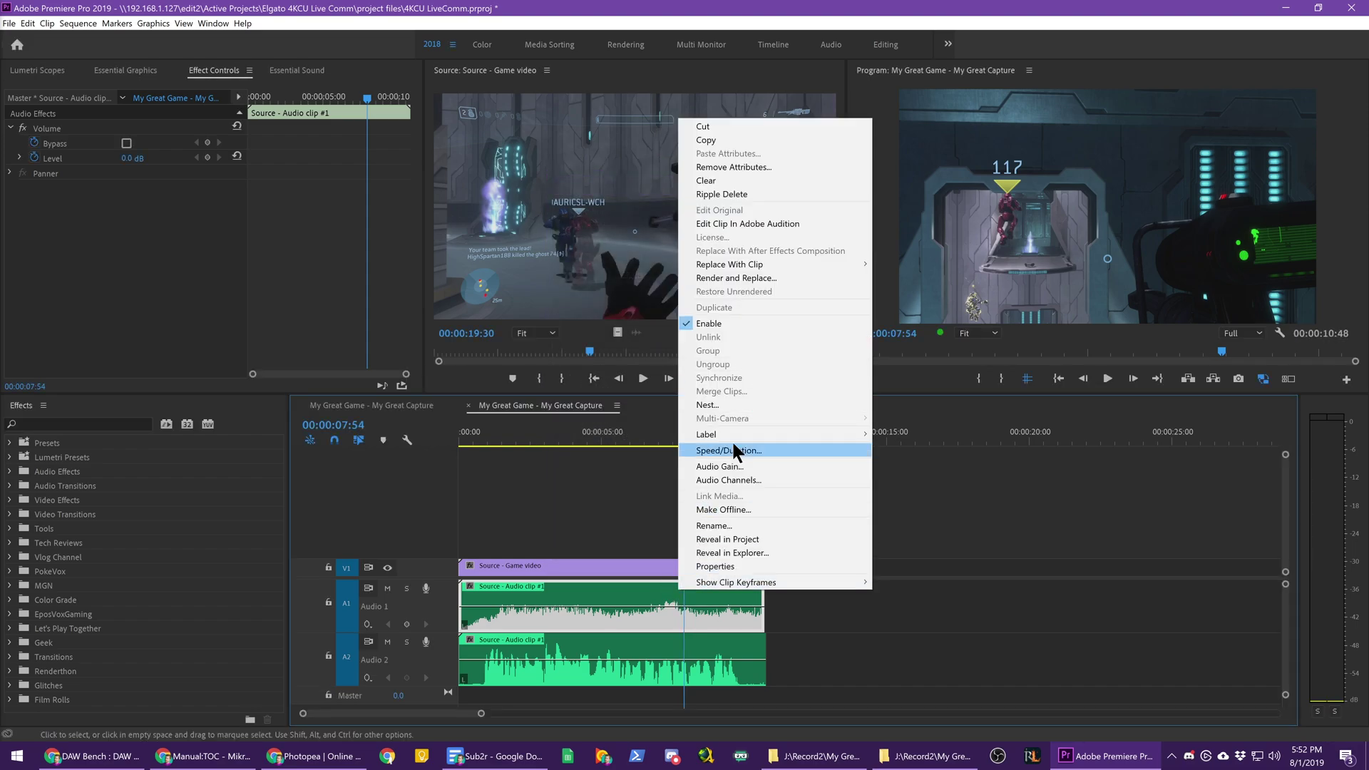
{"action": "left_click", "coordinate": [629, 488]}
{"action": "left_click", "coordinate": [629, 438]}
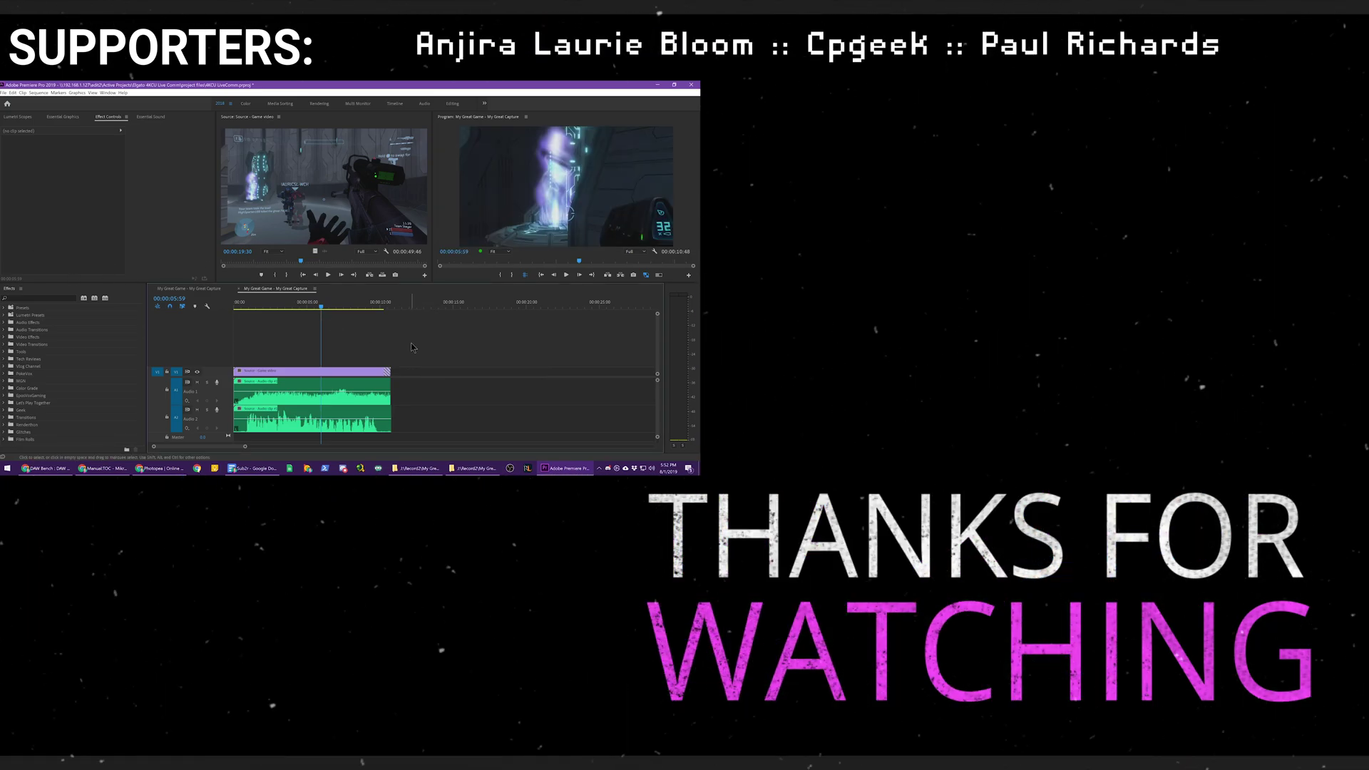
Step: Close Premiere Pro and save the changes to the 4KCU LiveComm project
{"action": "key", "text": "minus"}
{"action": "key", "text": "minus"}
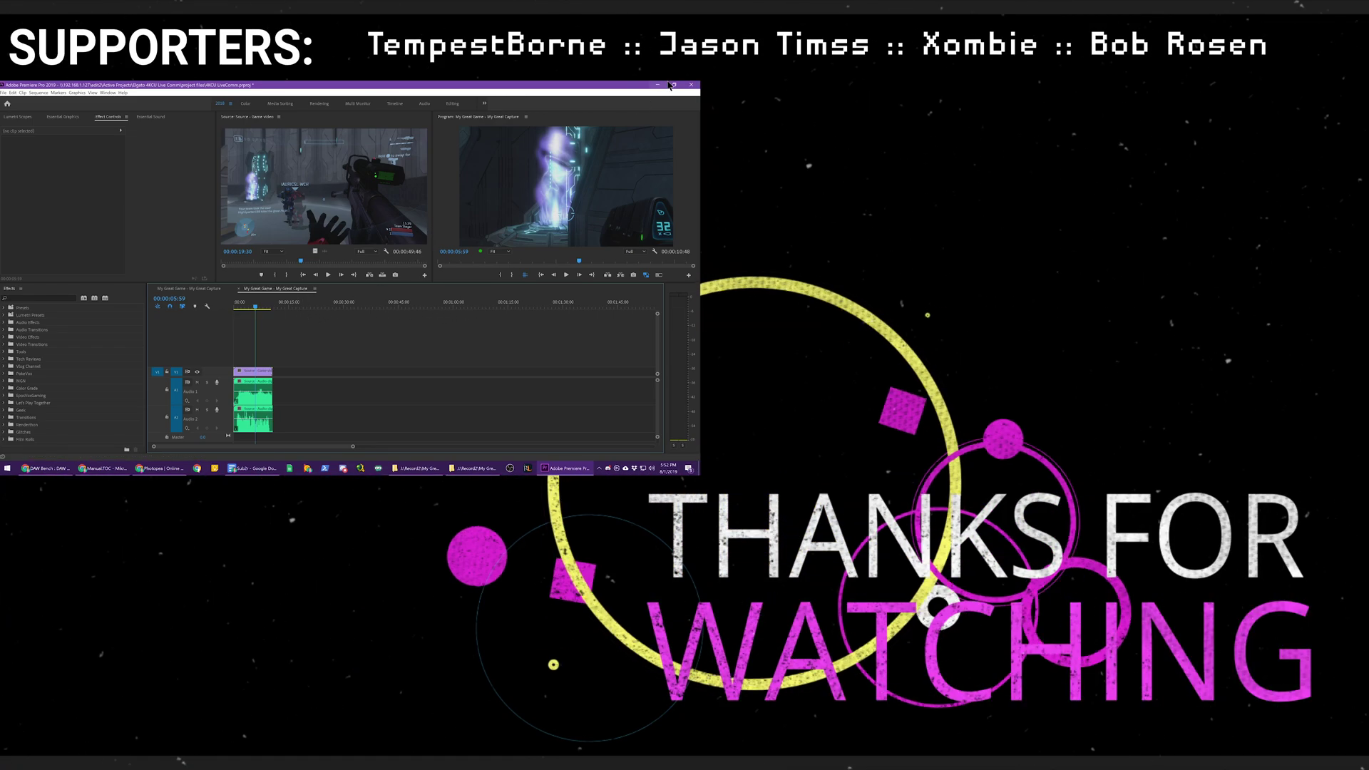
{"action": "left_click", "coordinate": [688, 85]}
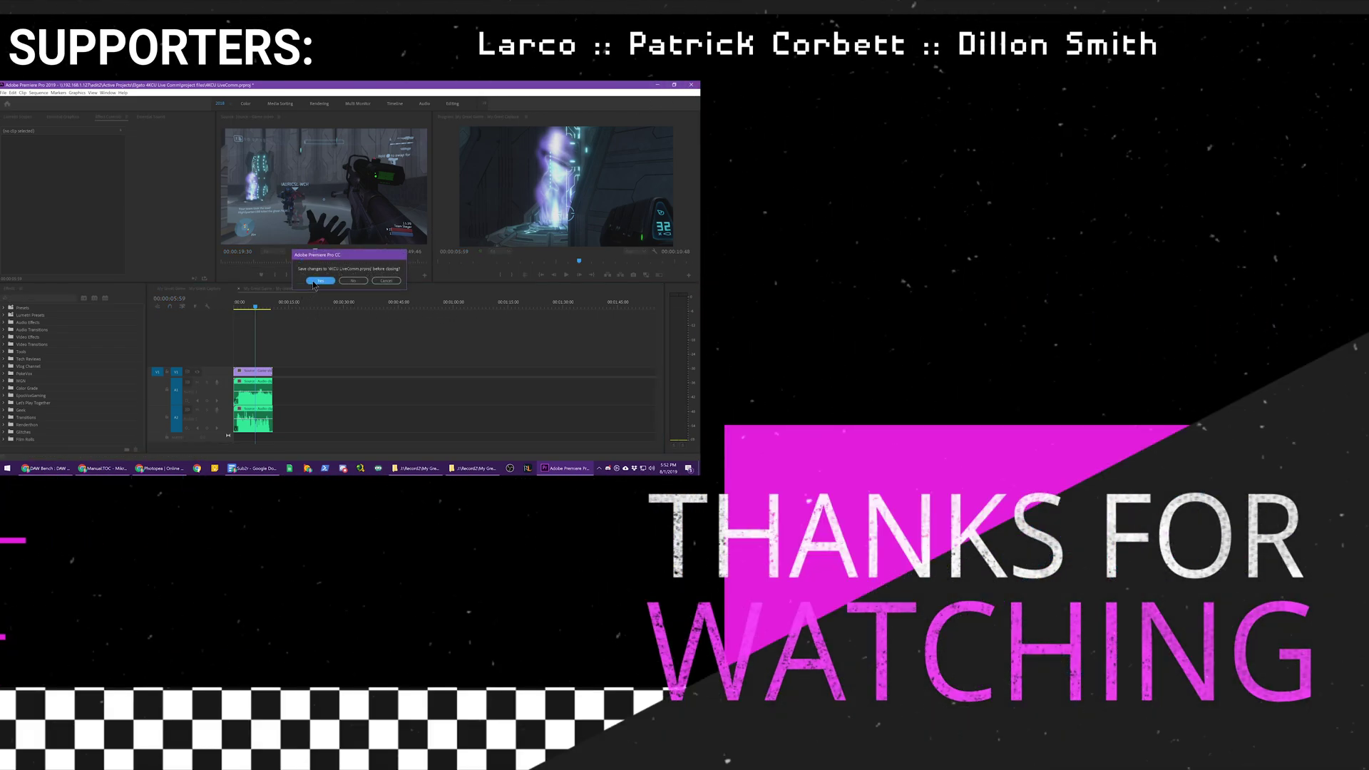
{"action": "left_click", "coordinate": [314, 282]}
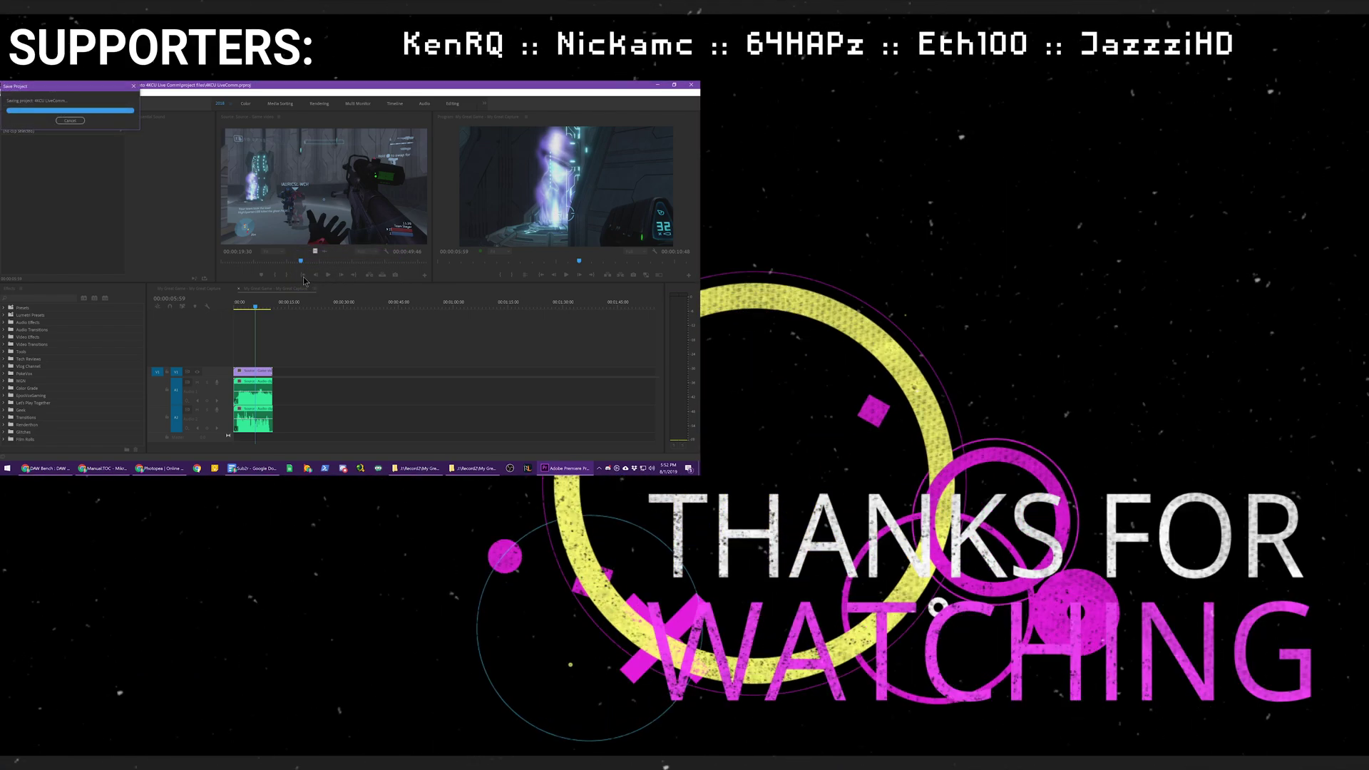